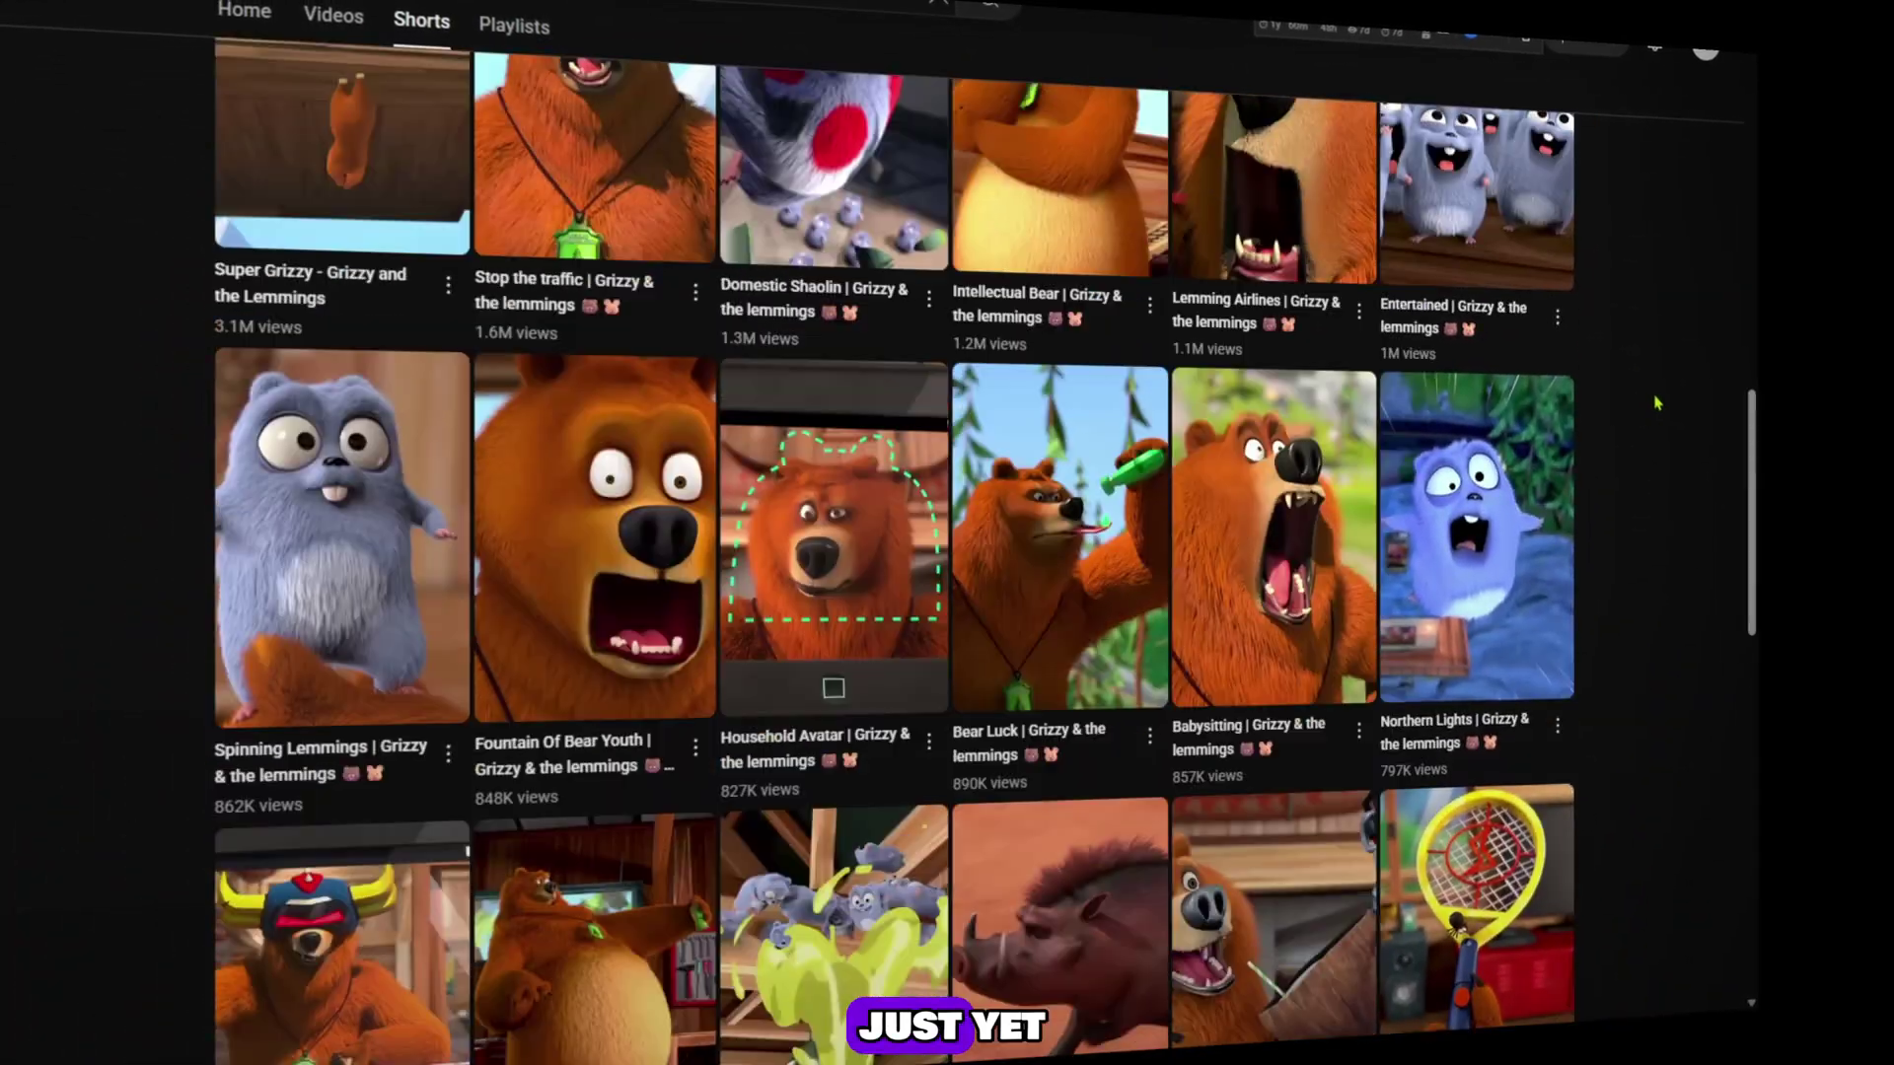
Step: Scroll to the top of the channel page and highlight the channel name and subscriber count
scroll(1657, 402, "up", 5)
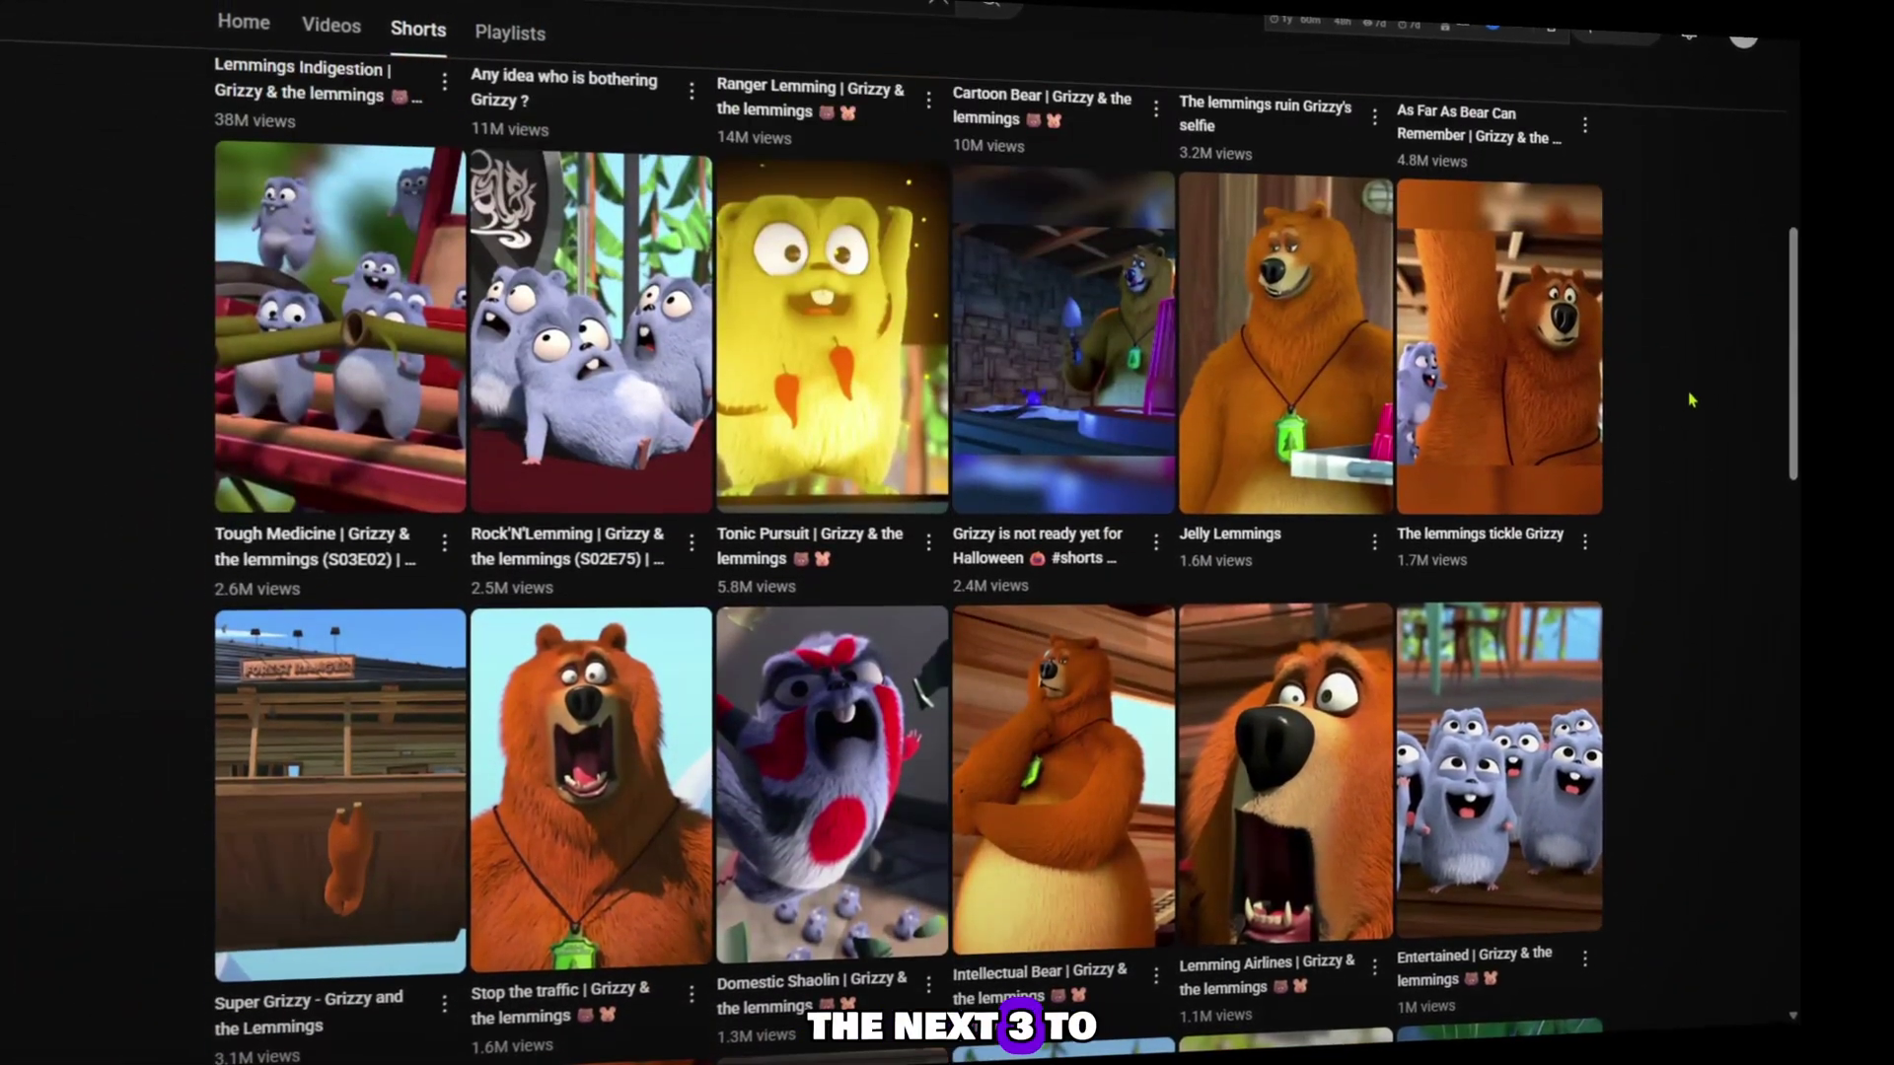
scroll(1690, 399, "up", 5)
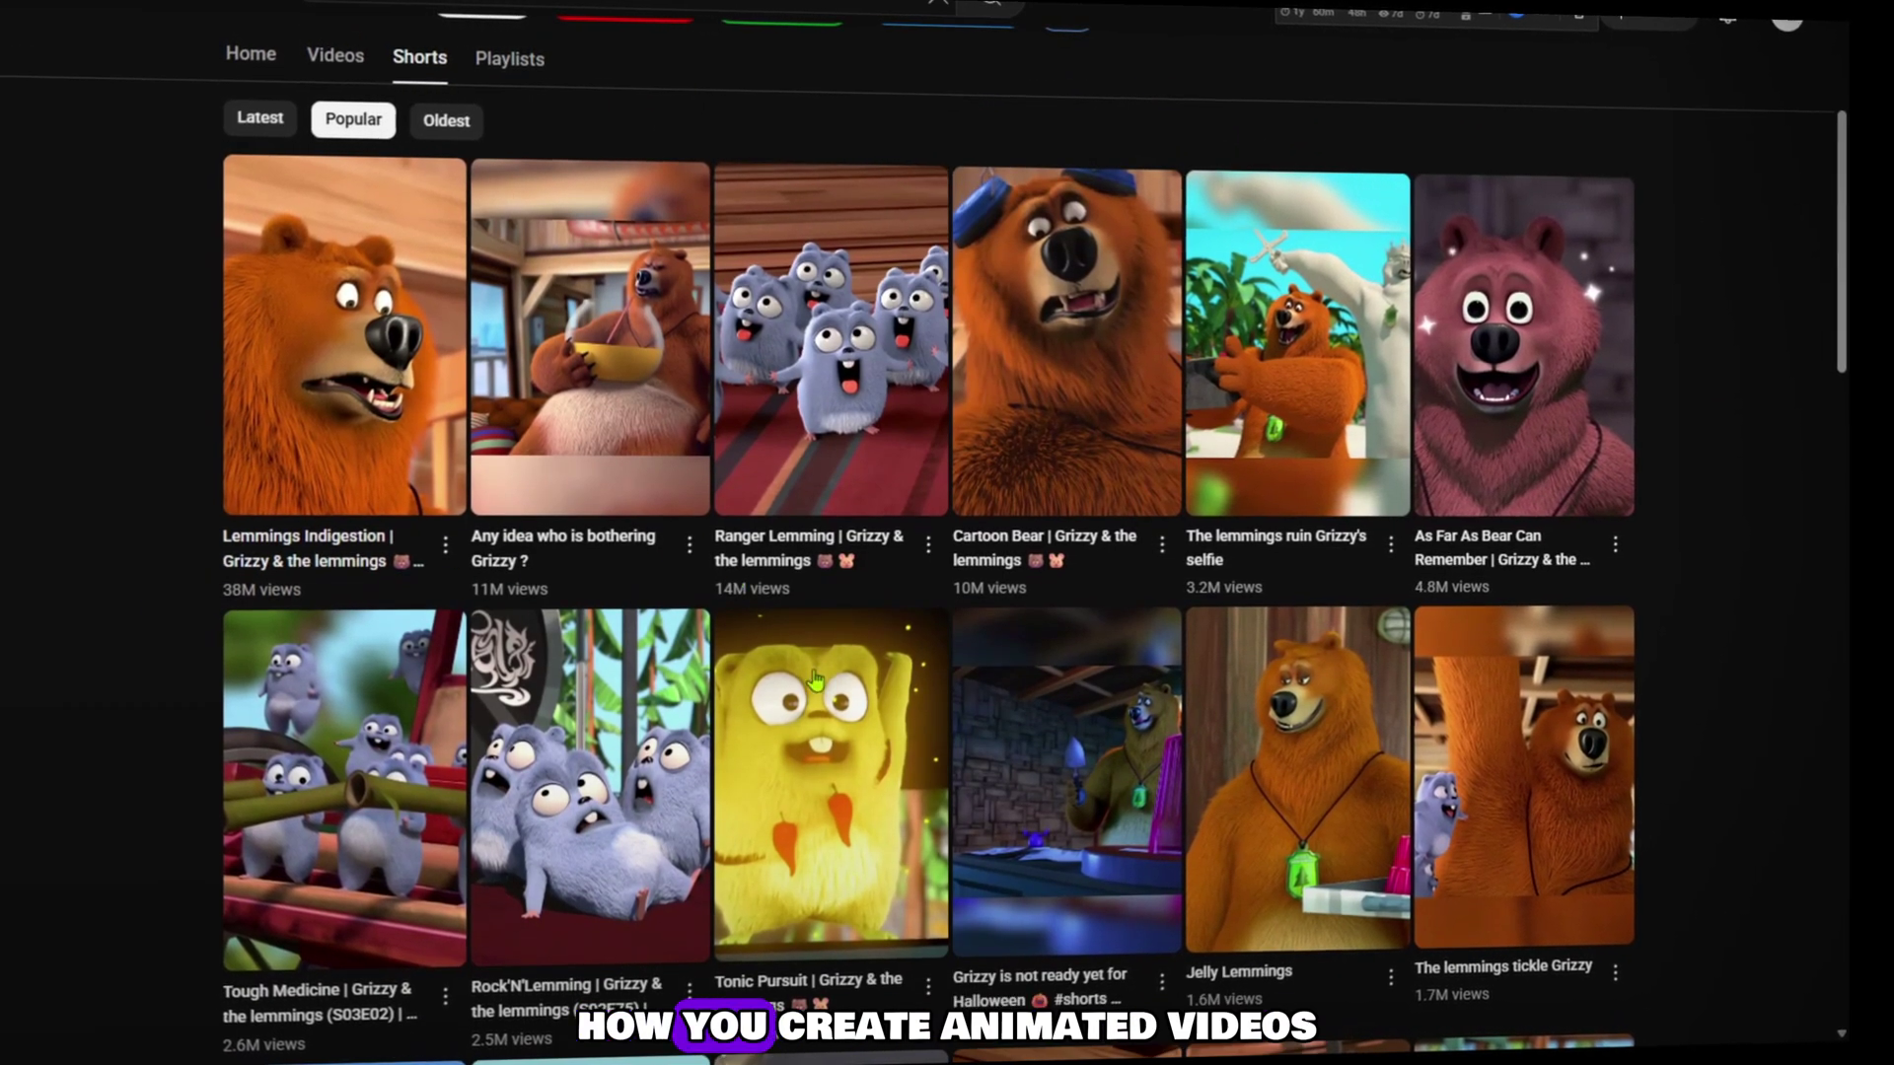
scroll(1420, 545, "up", 5)
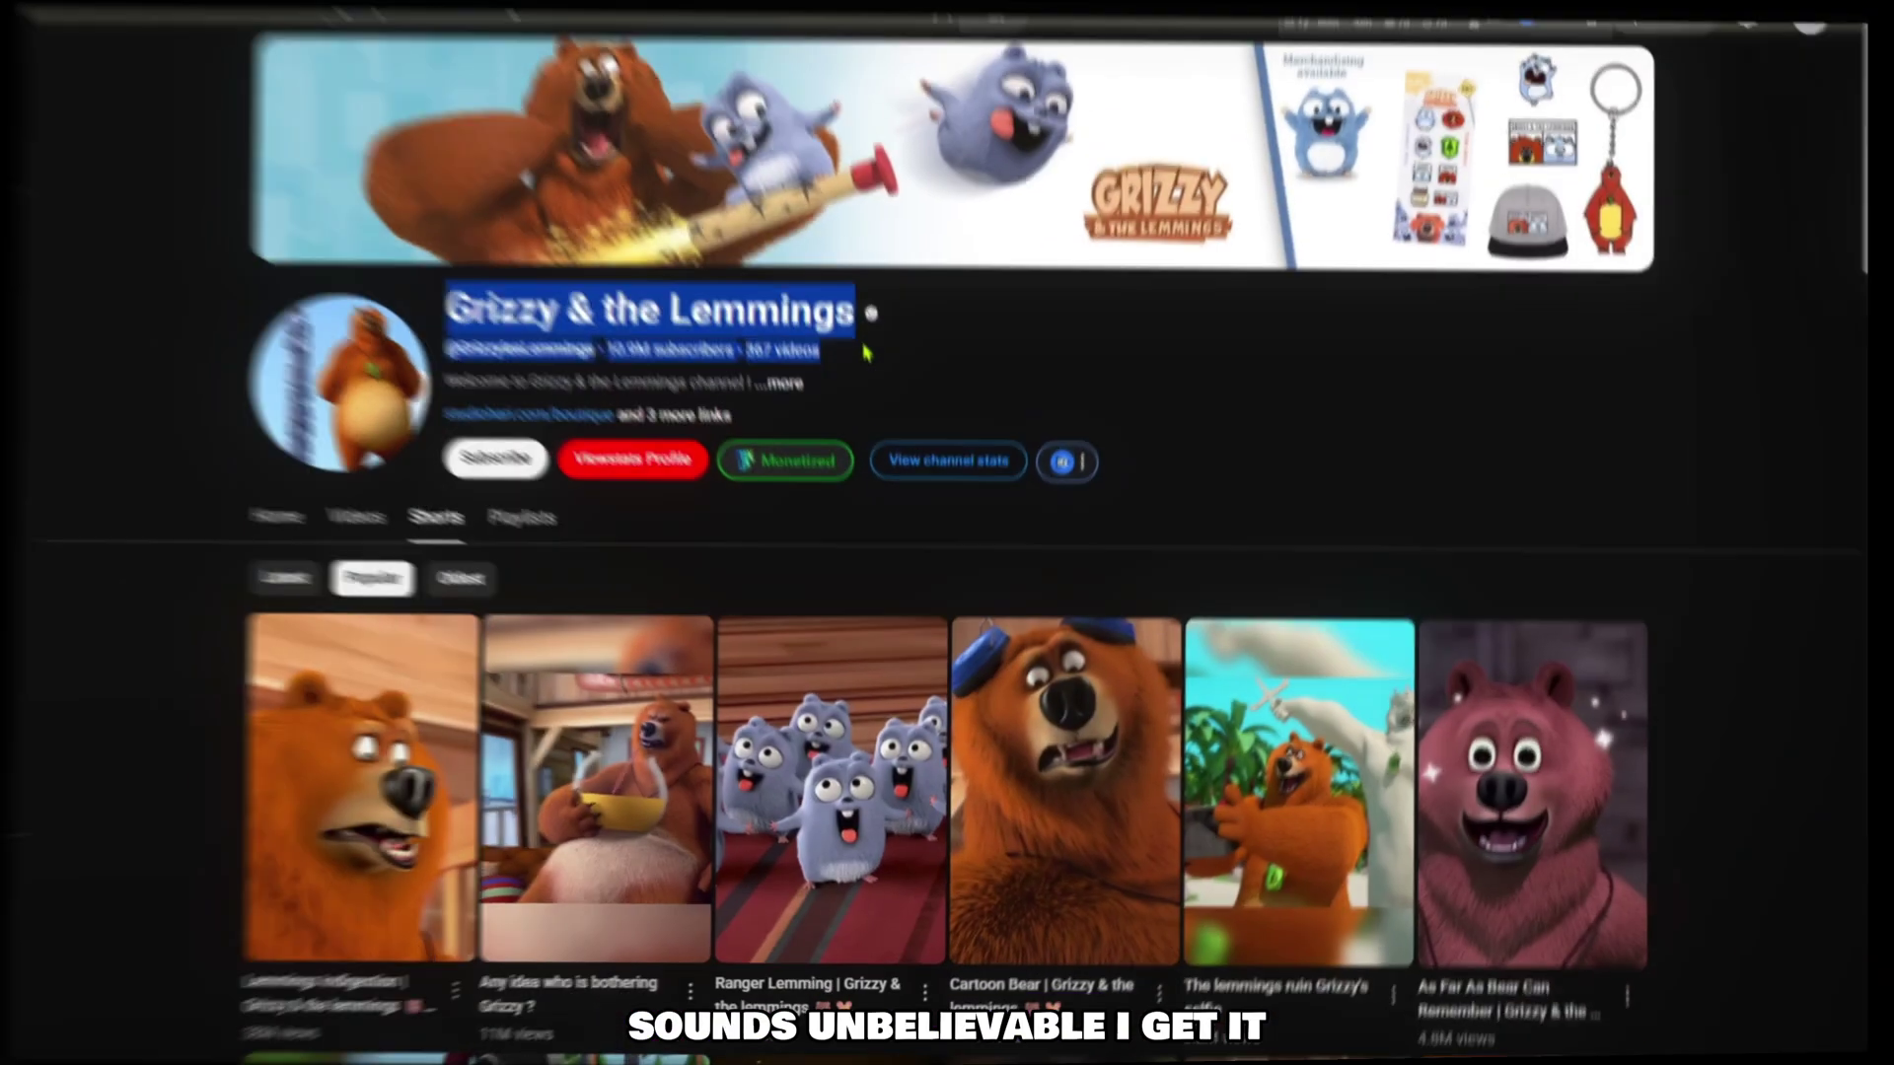
left_click_drag(867, 350, 811, 370)
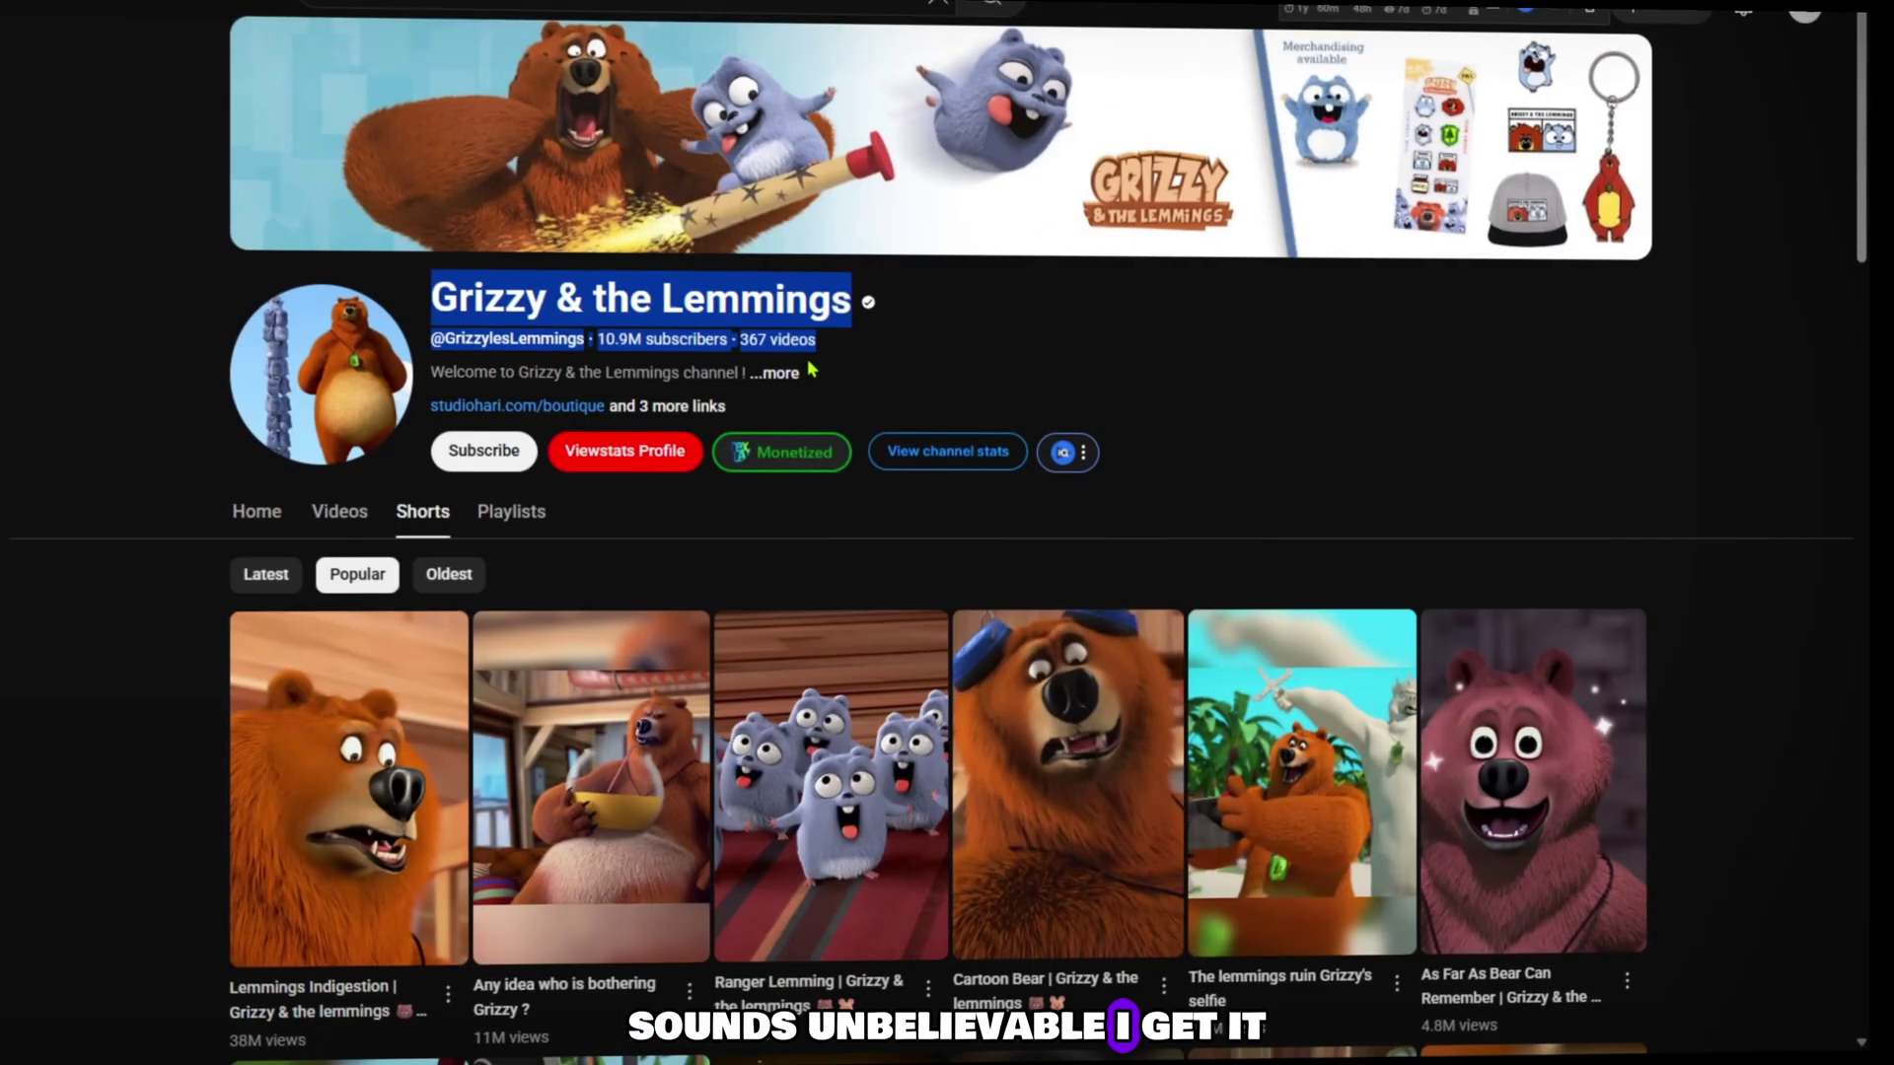
left_click(601, 347)
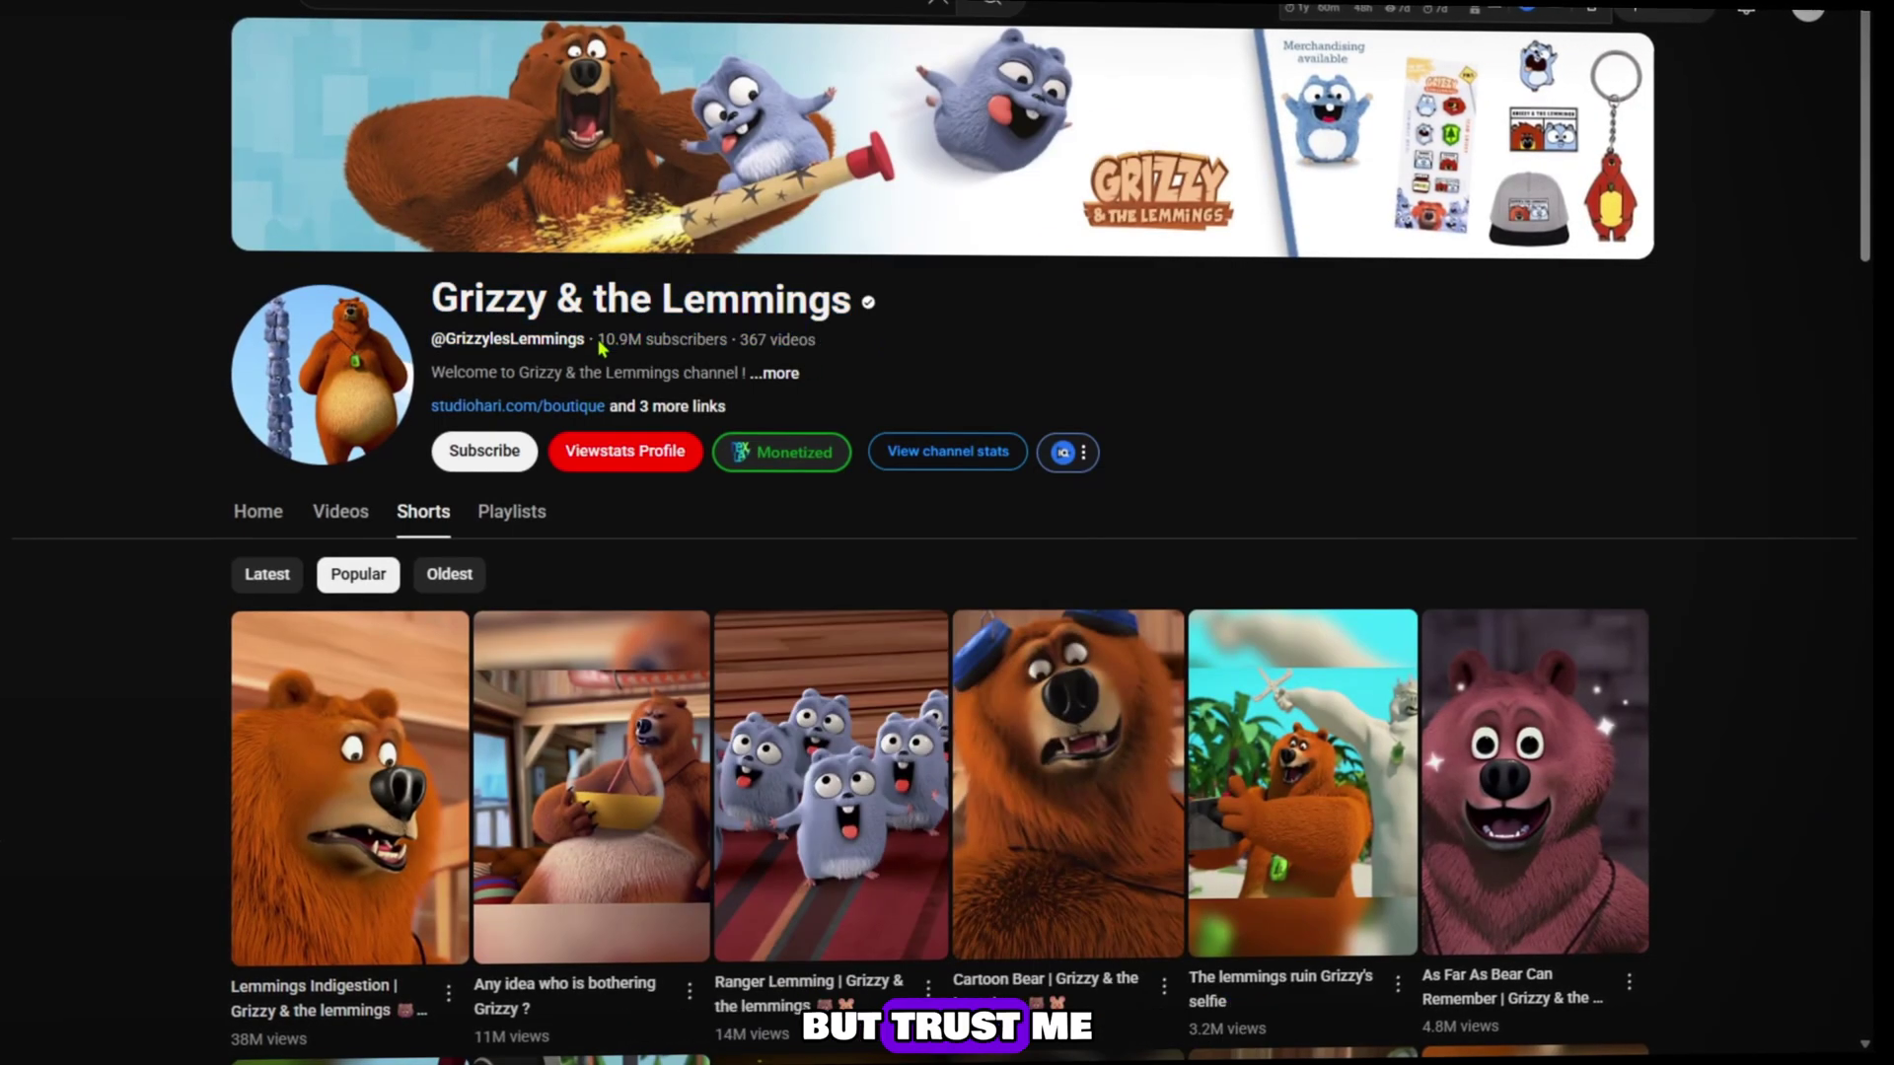
Step: Read the channel's full About description, then play the Lemmings Indigestion Short
left_click(774, 373)
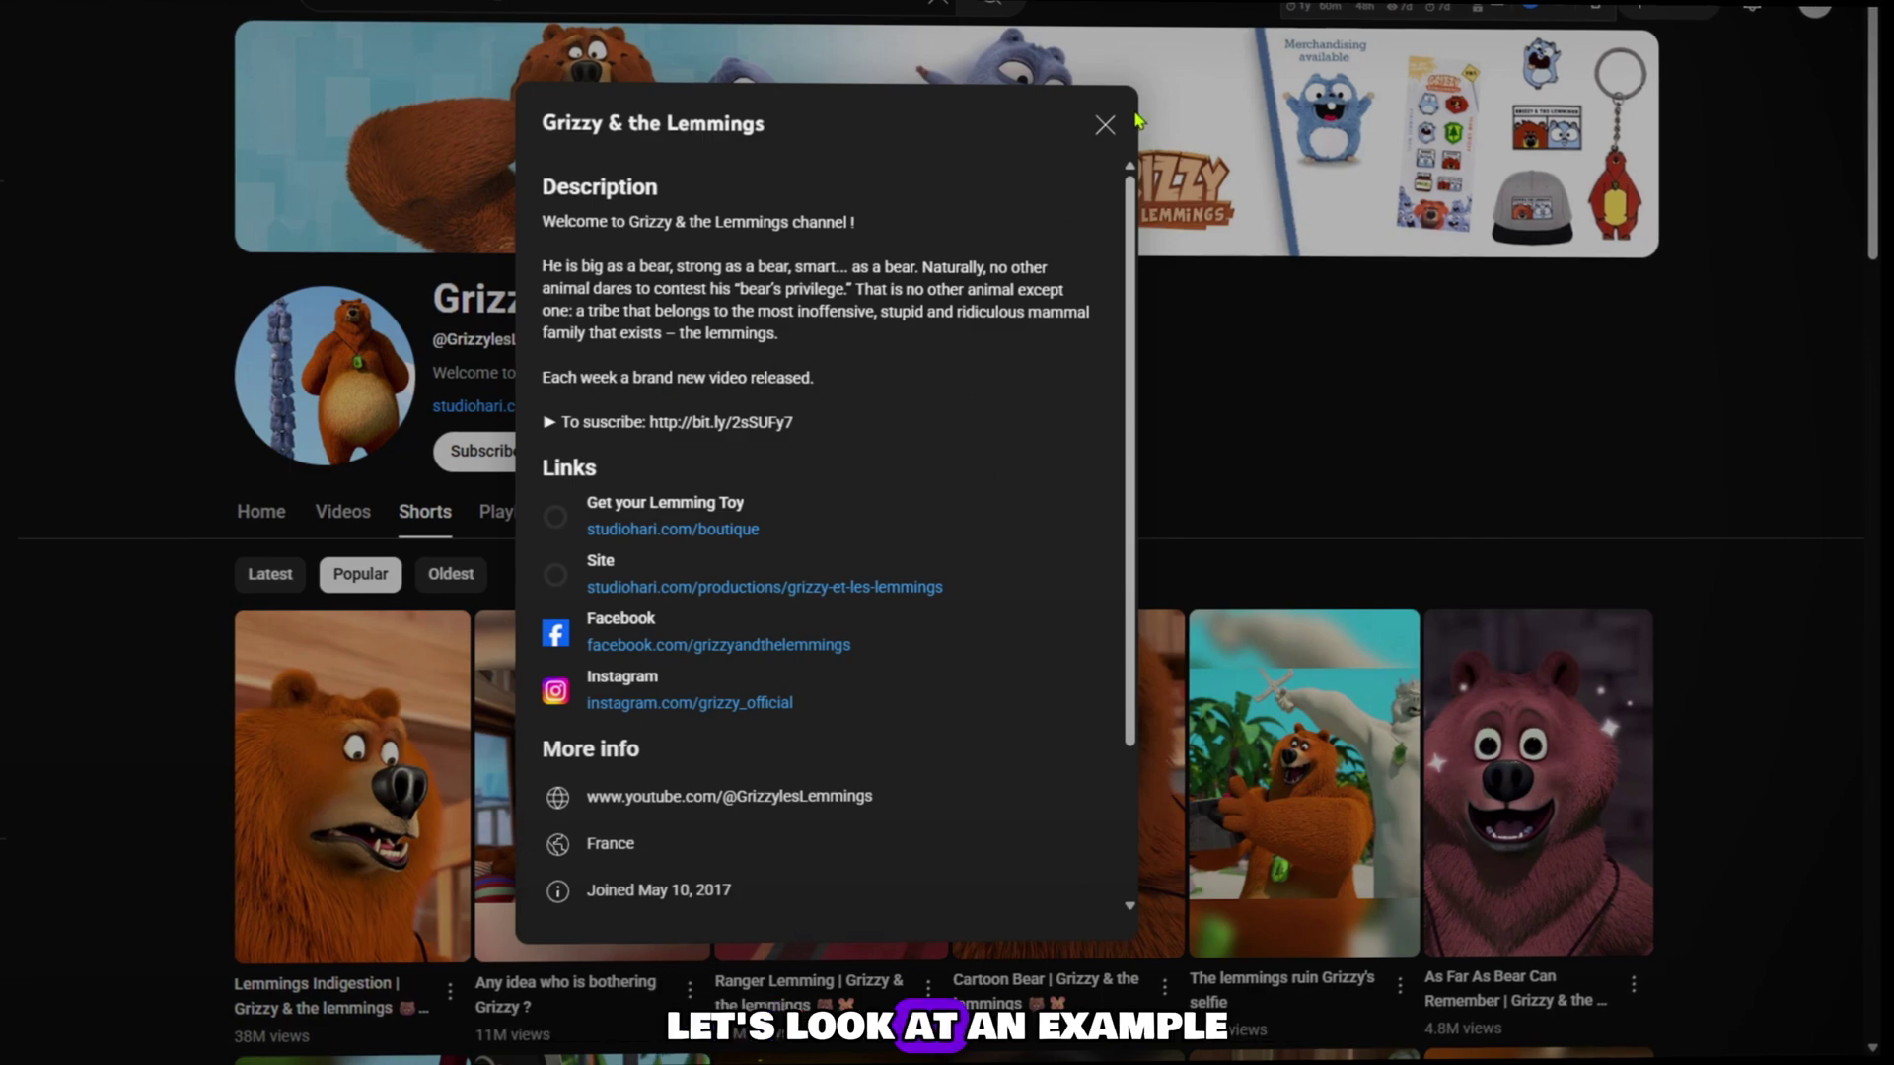
left_click(1105, 124)
scroll(880, 398, "down", 2)
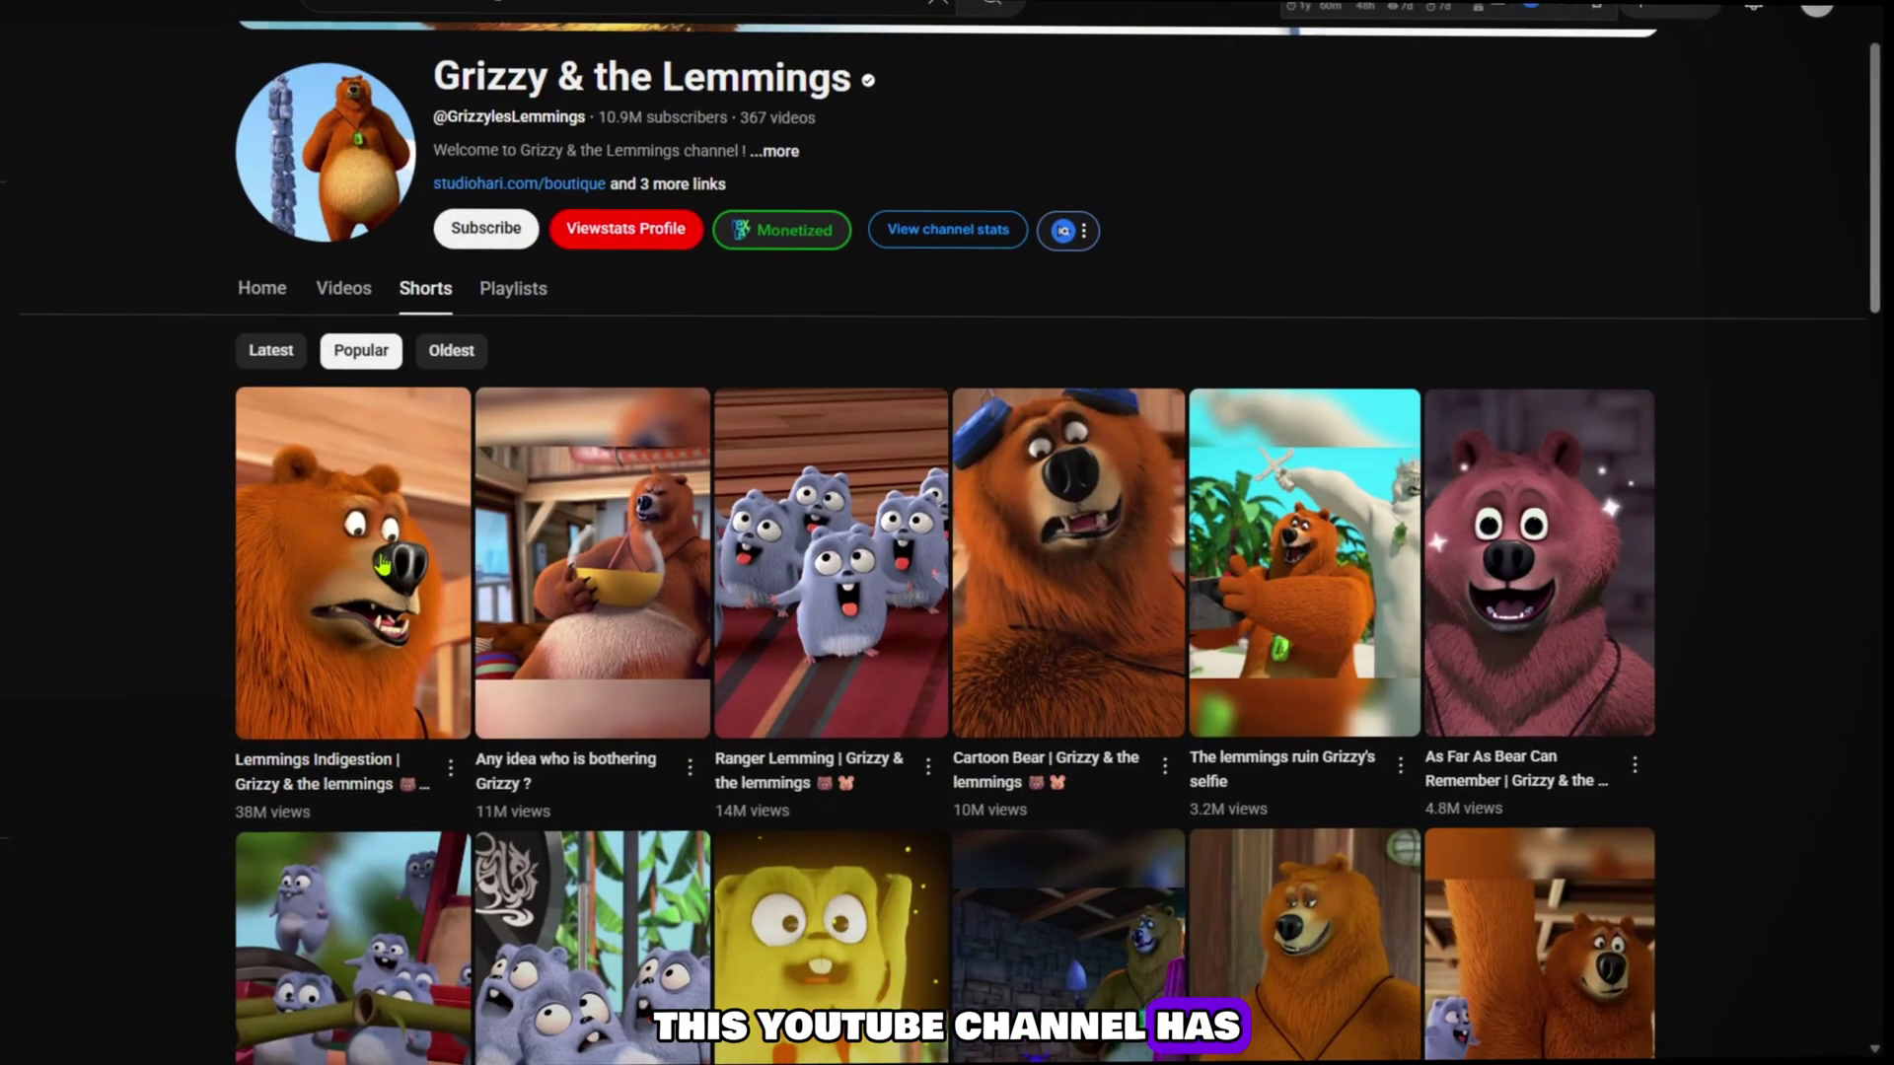
left_click(382, 564)
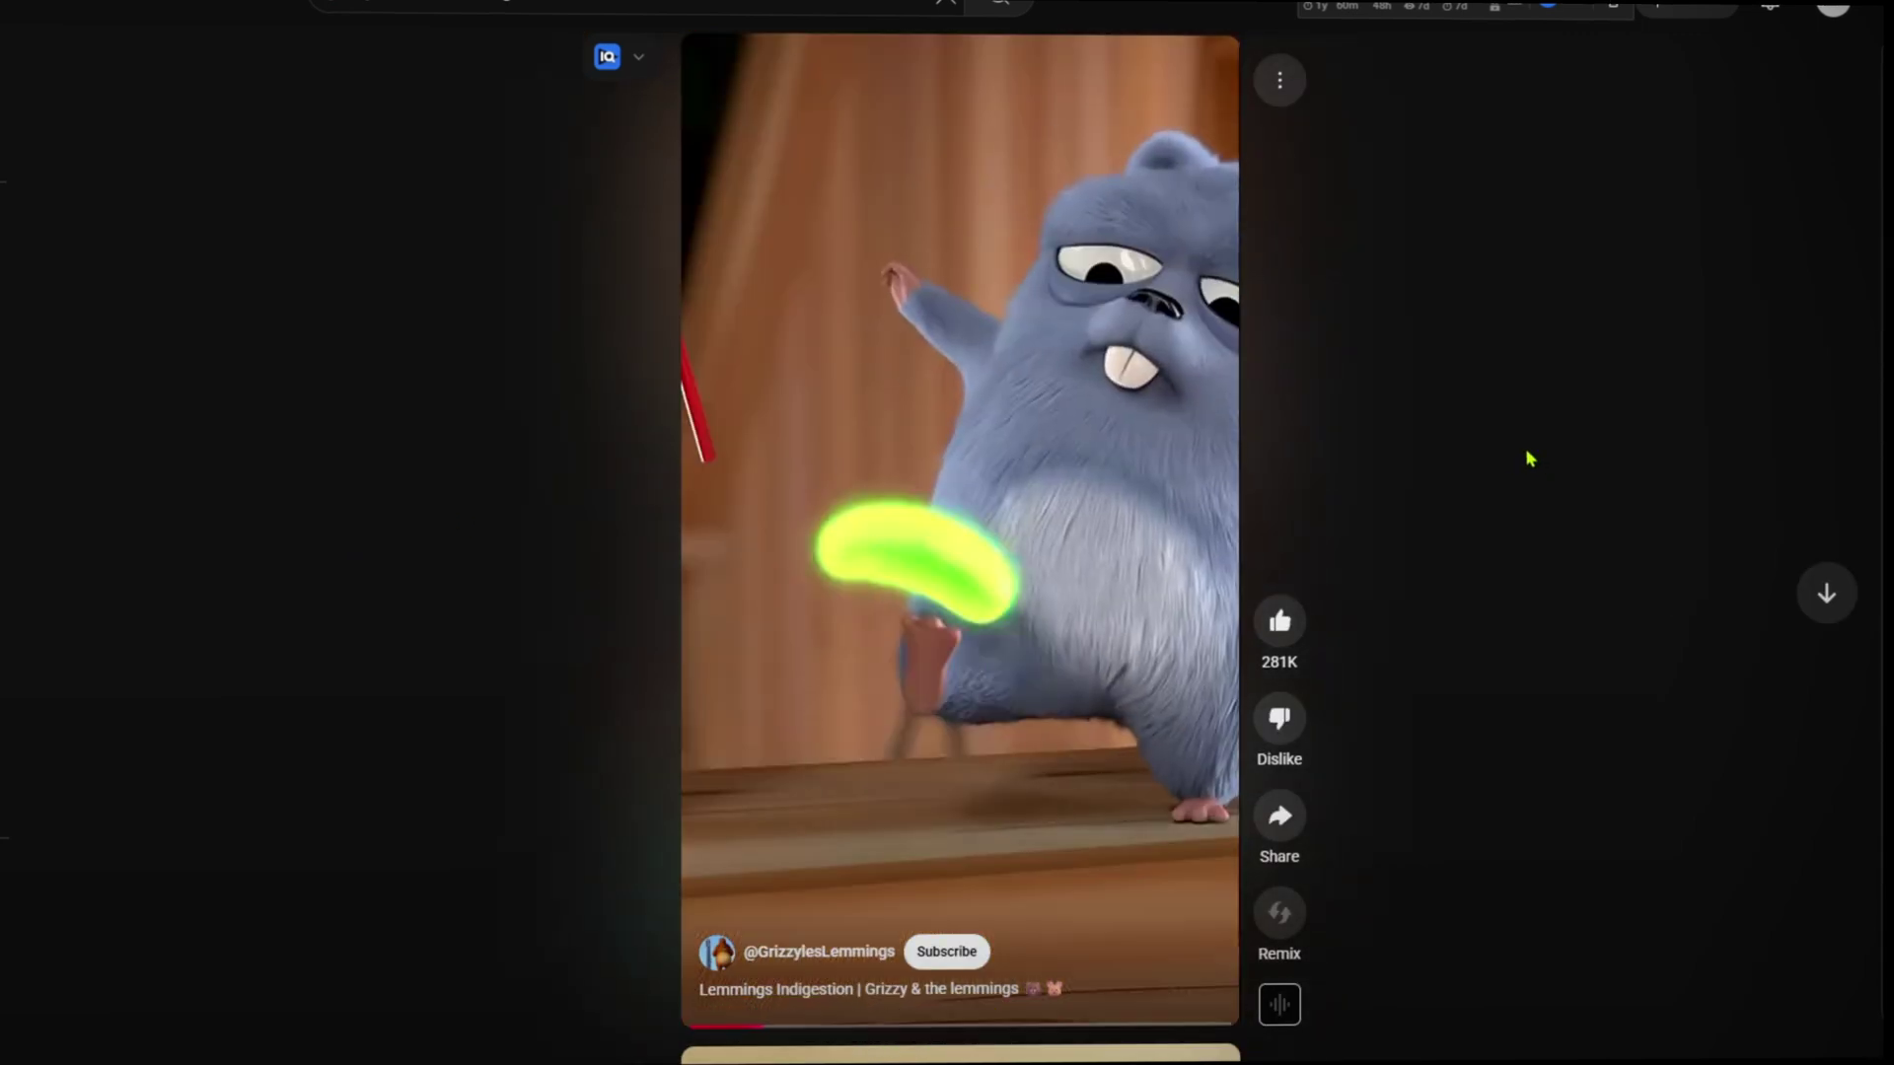
Step: Advance through the channel's Shorts one video at a time until Super Grizzy is playing
scroll(1525, 448, "down", 1)
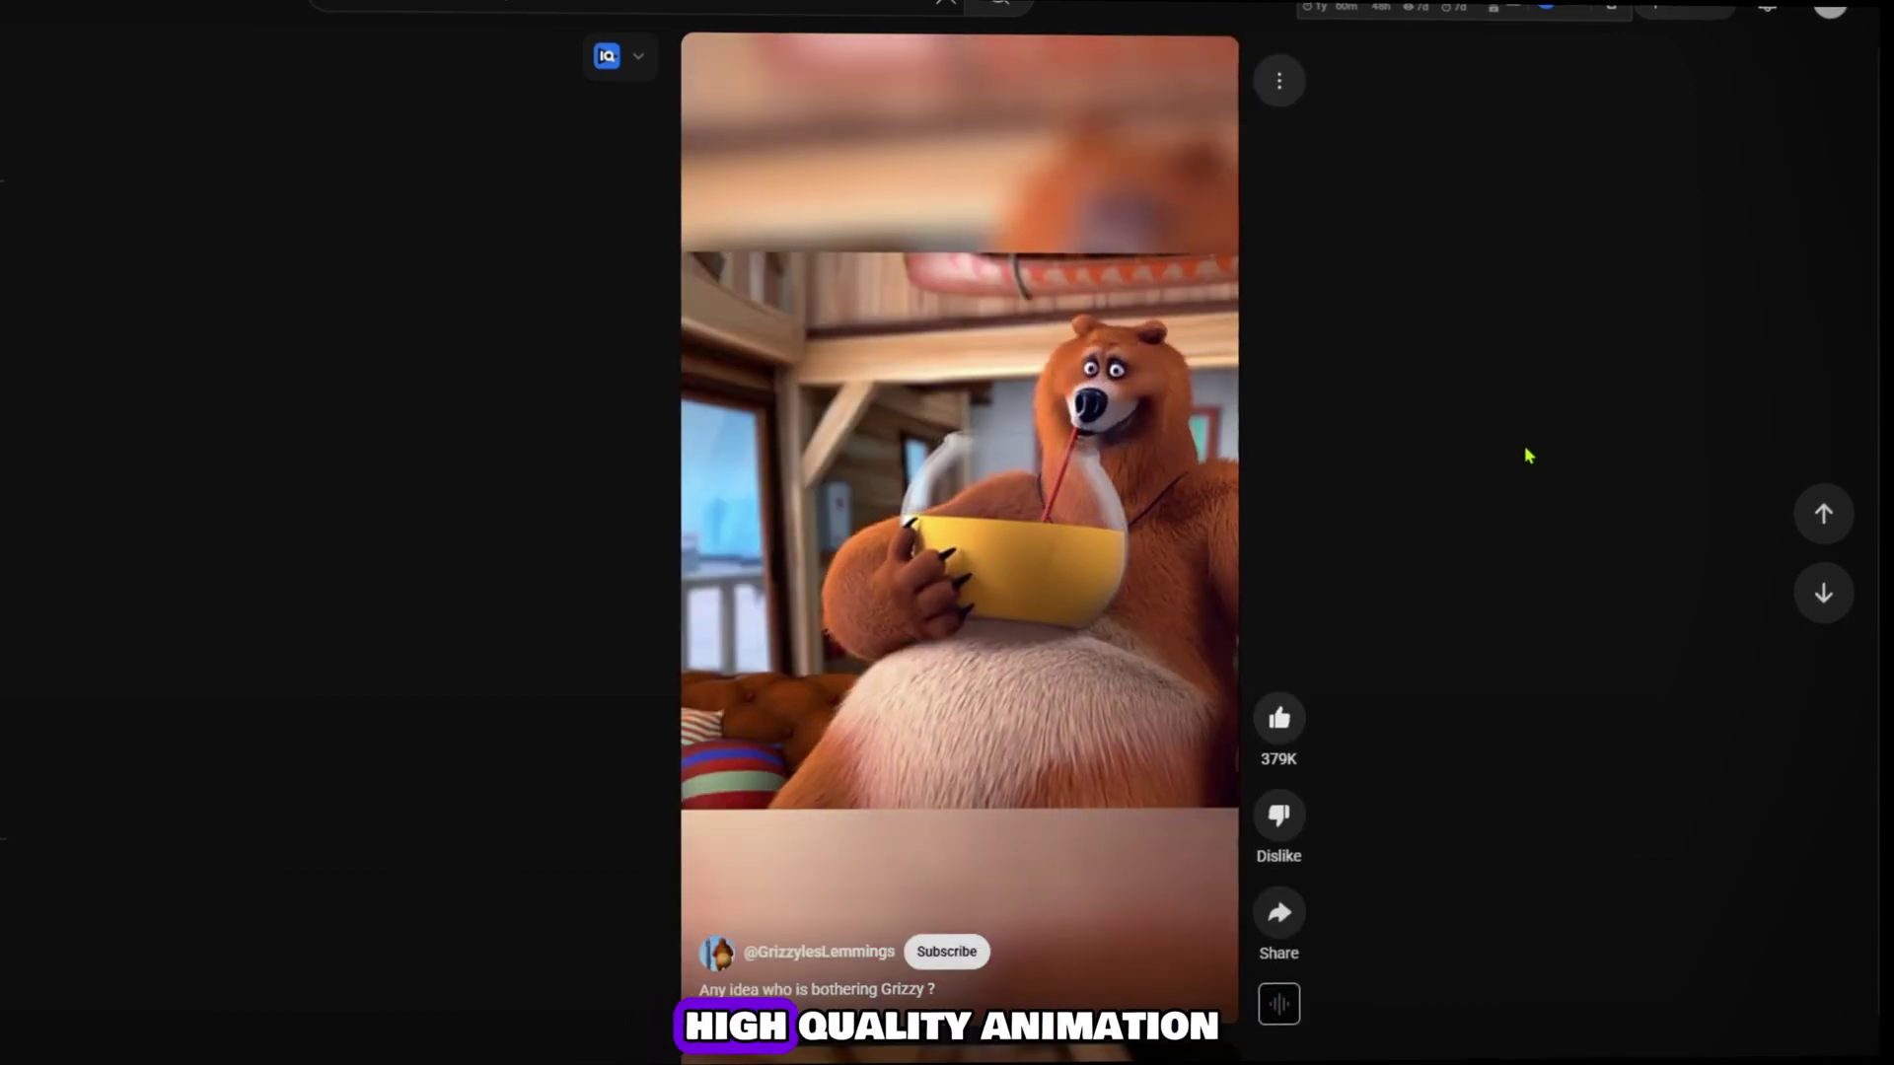
scroll(1527, 456, "down", 1)
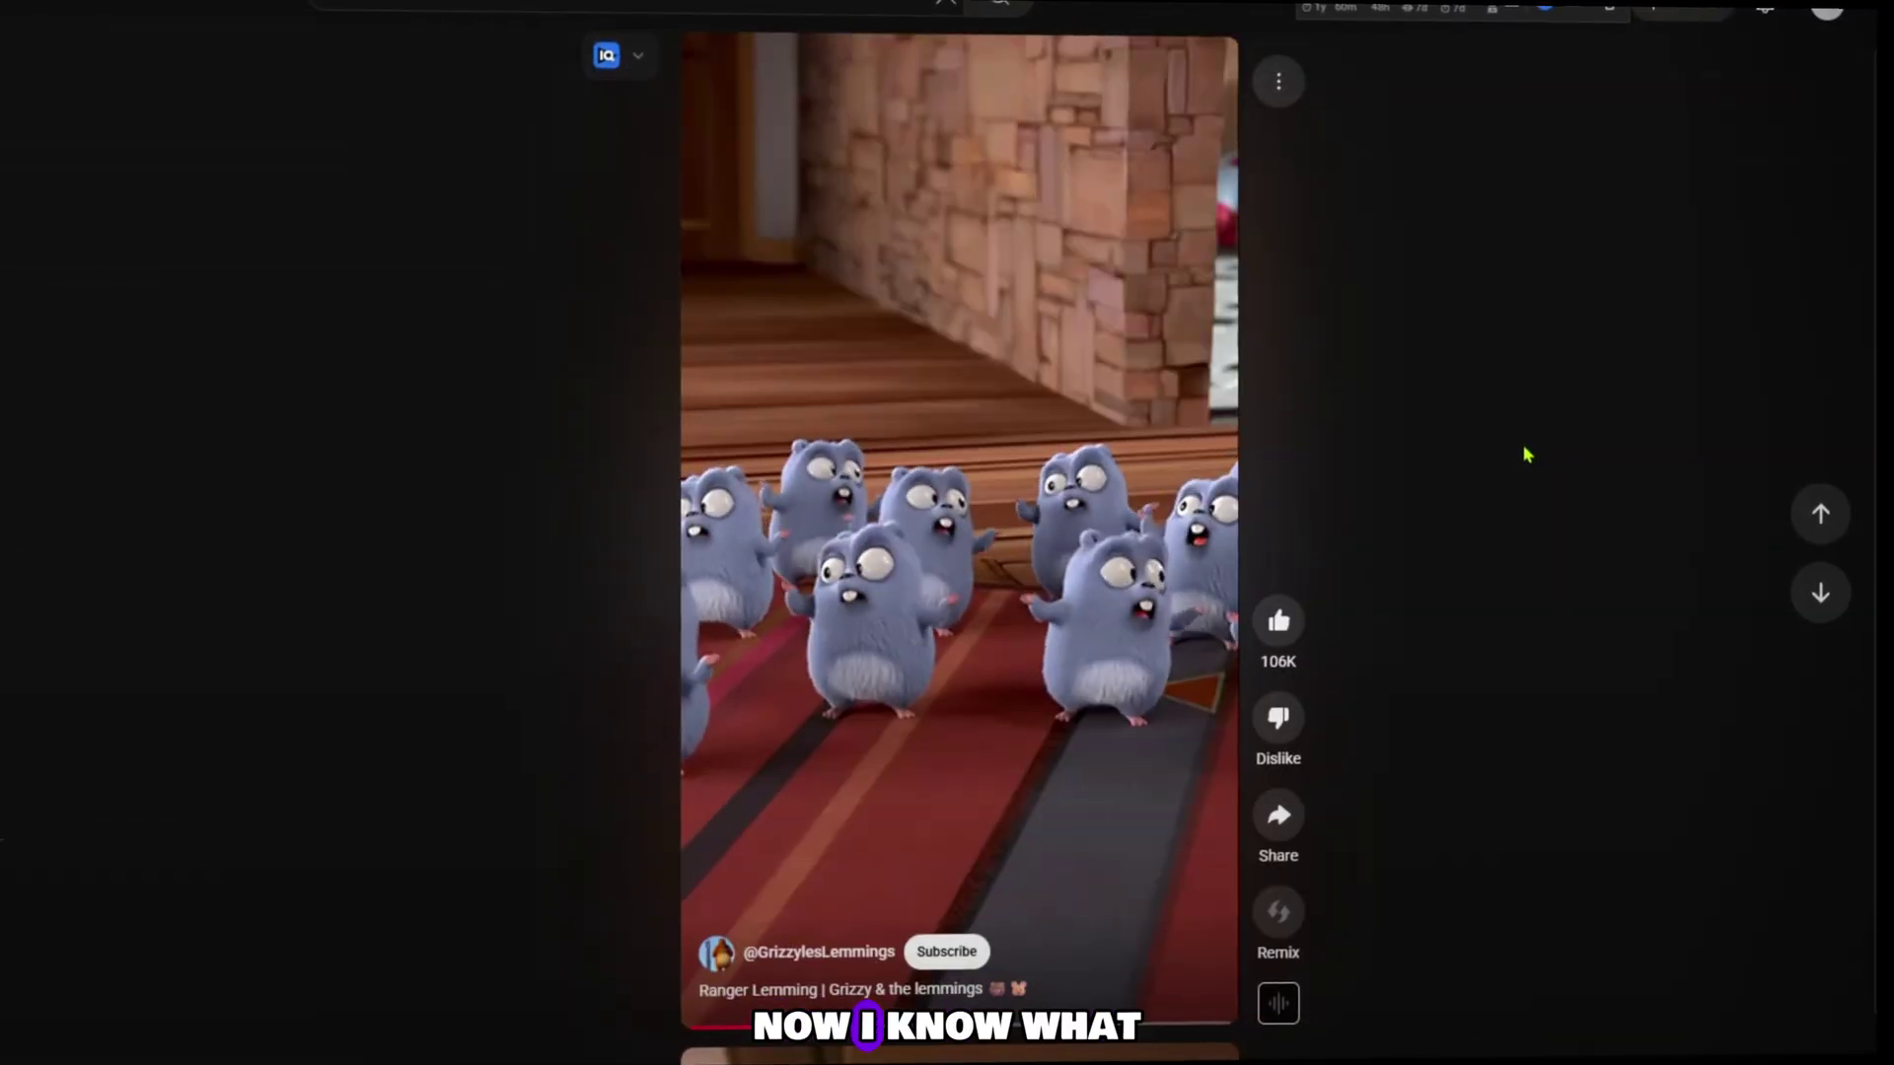
scroll(1527, 455, "down", 1)
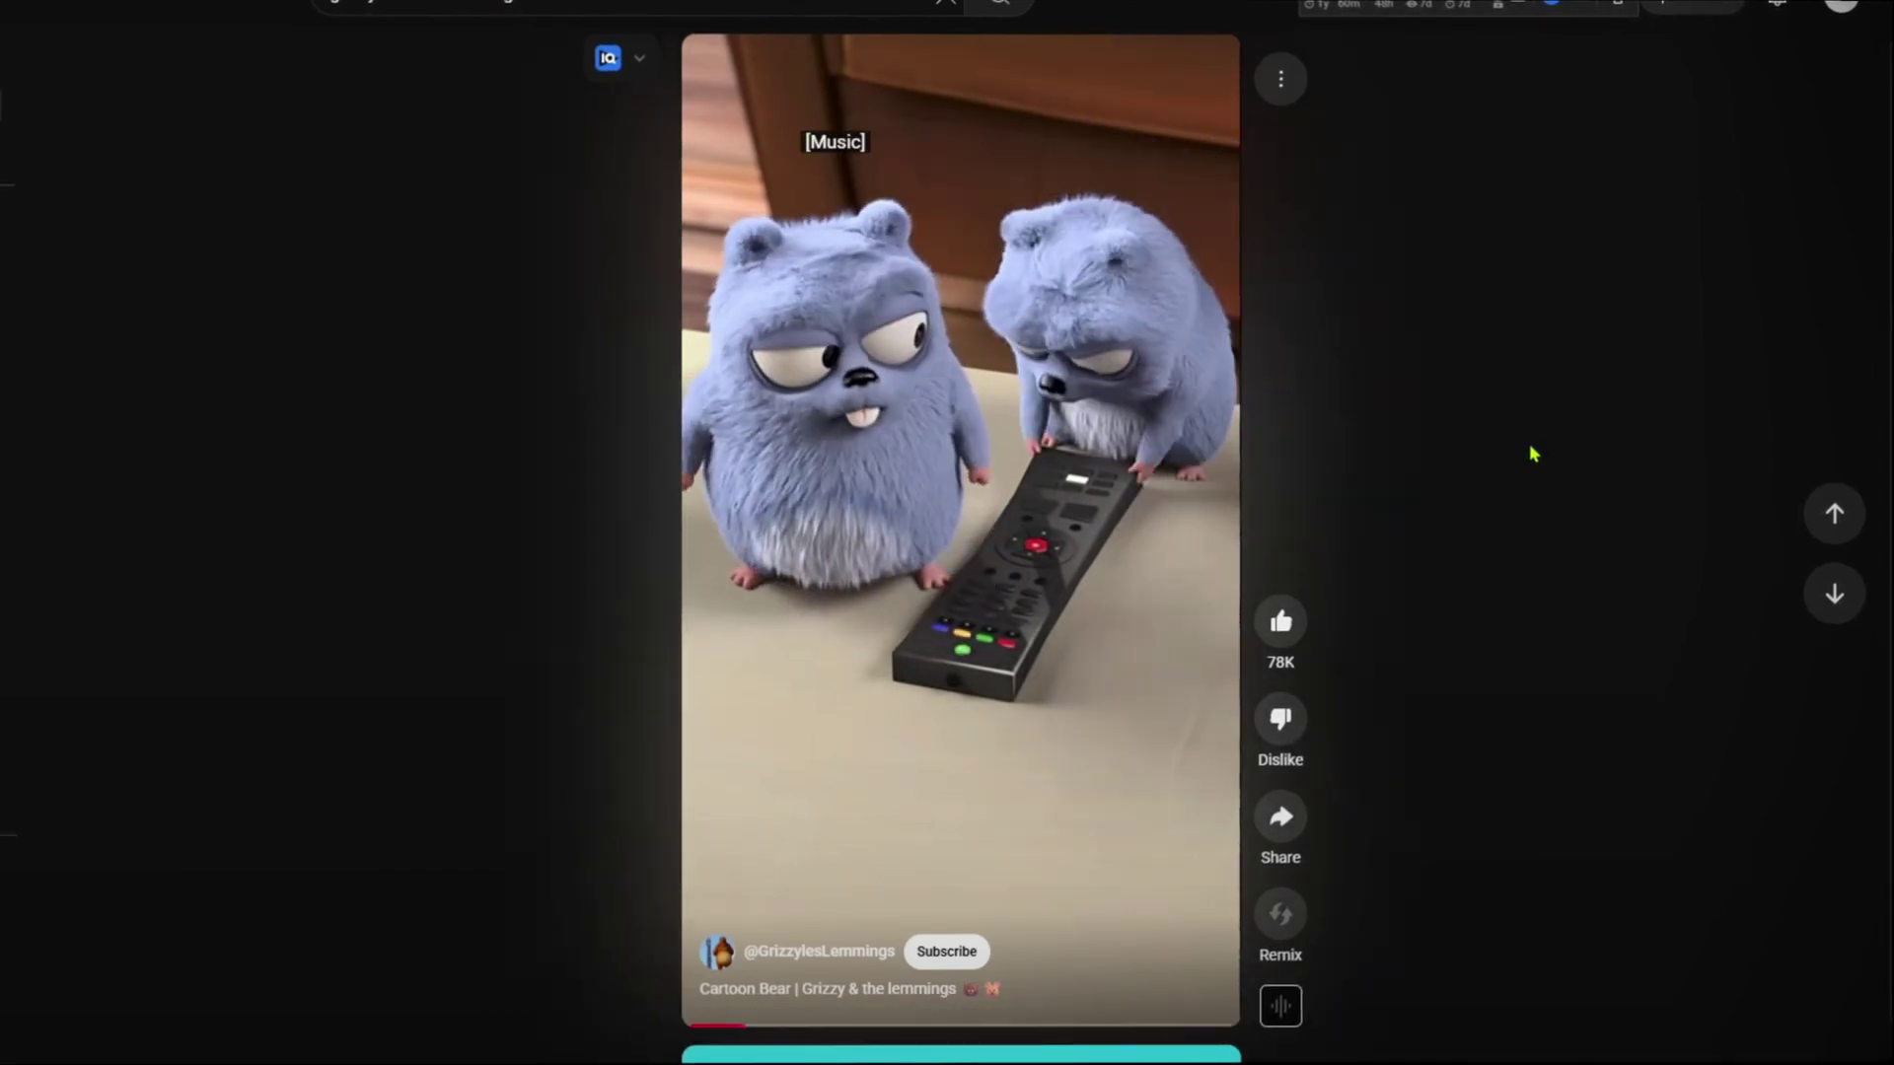
scroll(1534, 453, "down", 1)
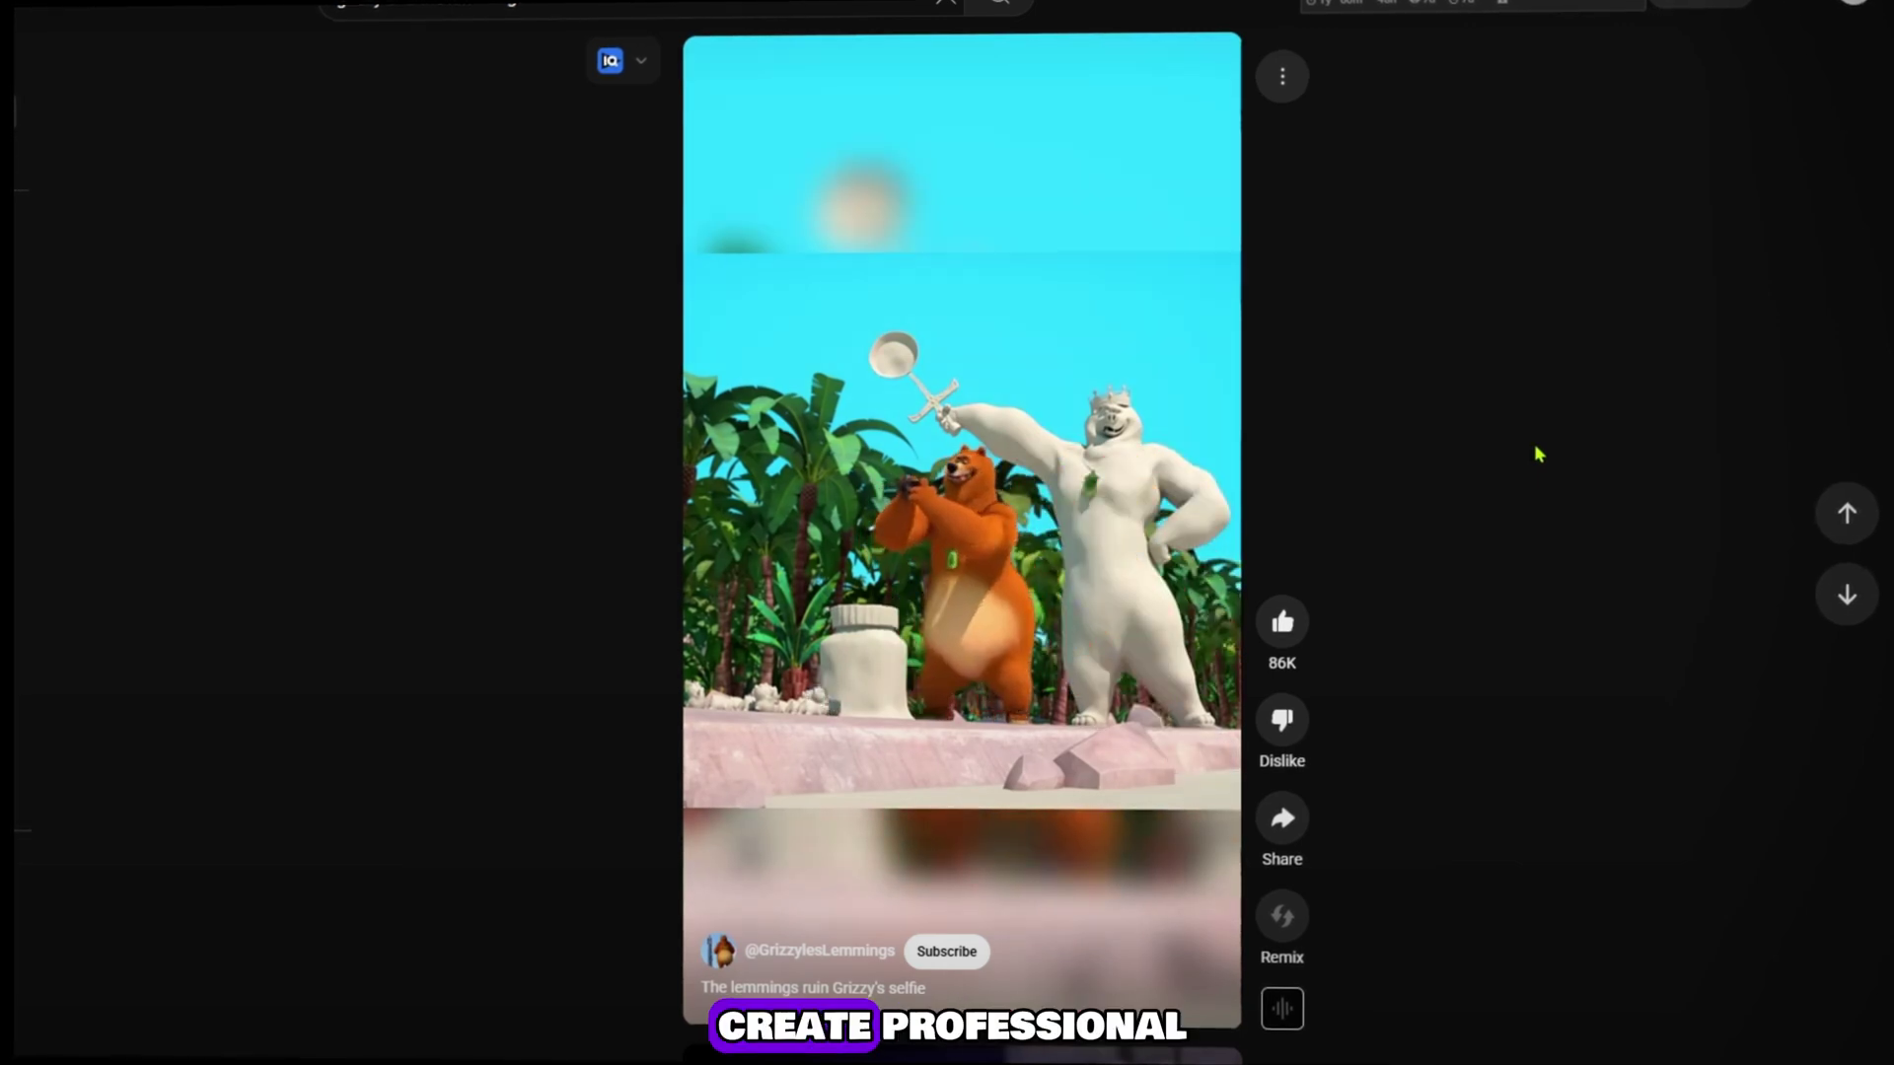
scroll(1535, 454, "down", 1)
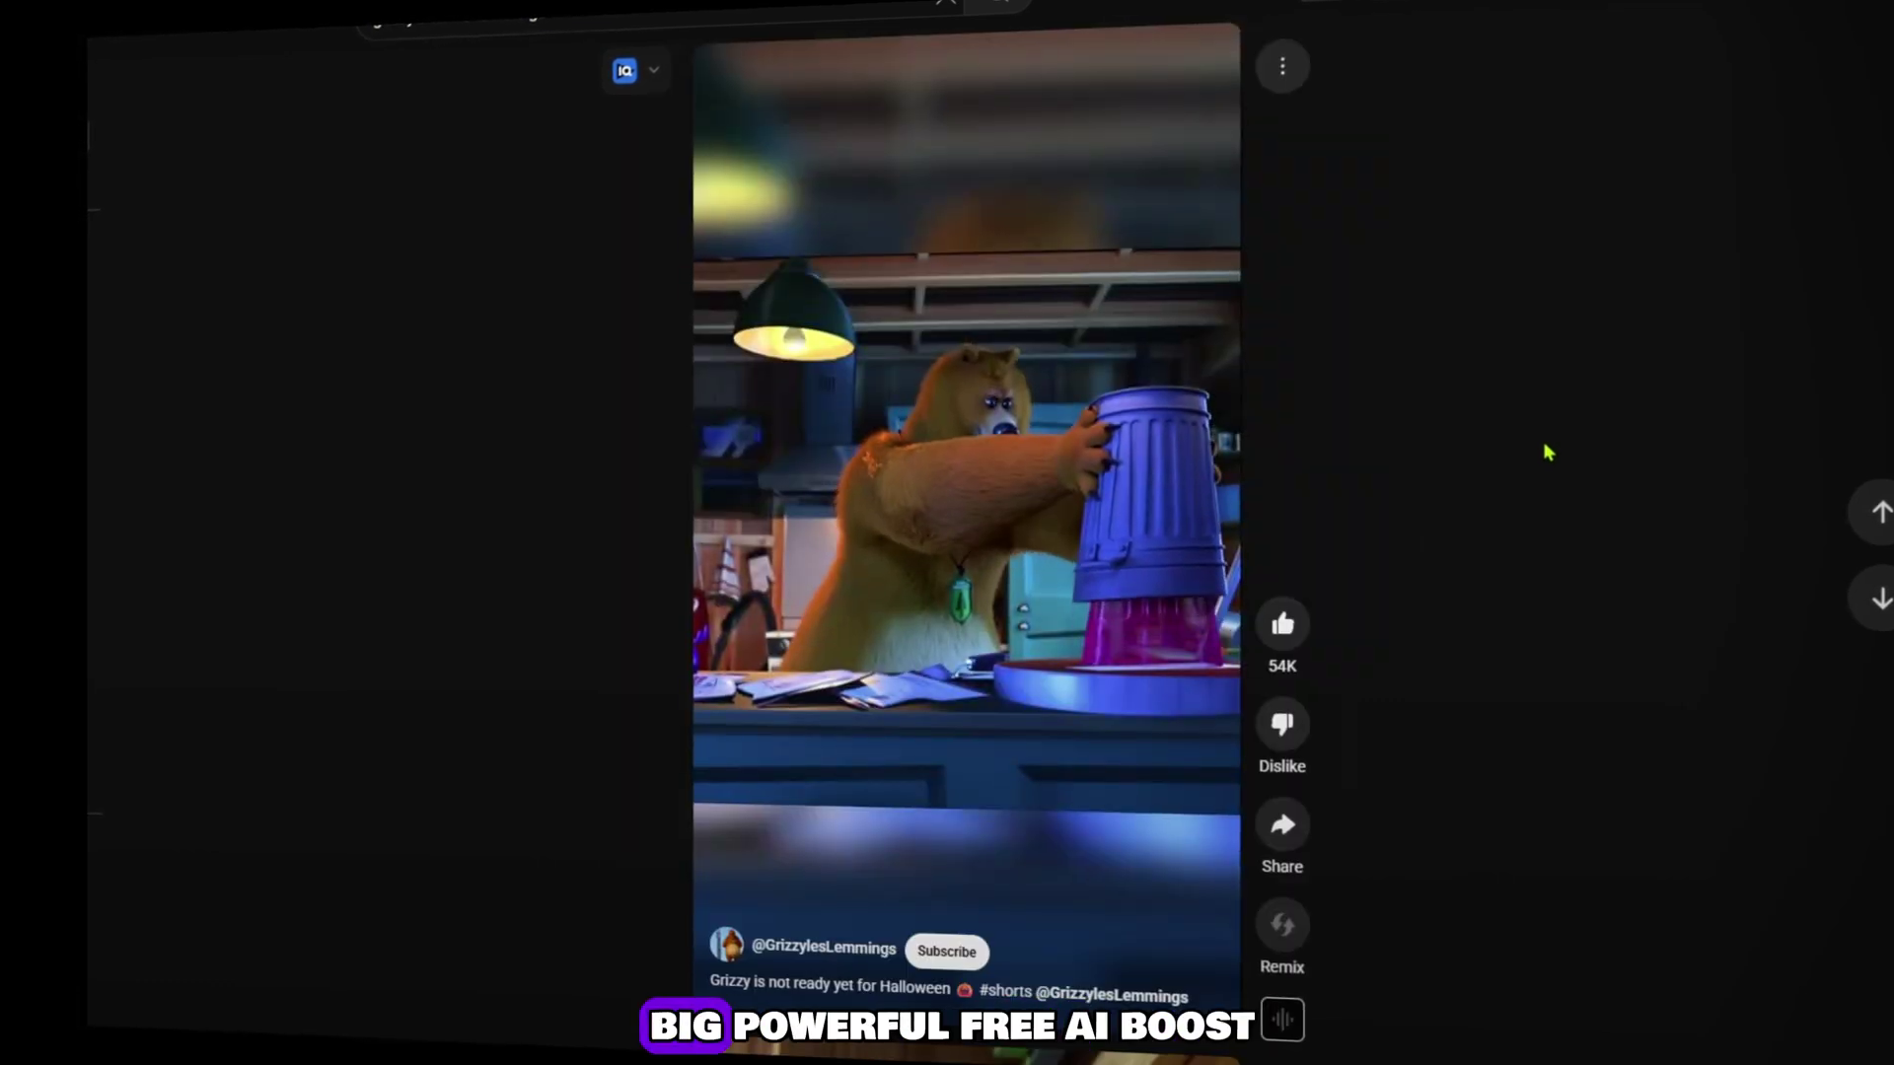
scroll(1545, 445, "down", 1)
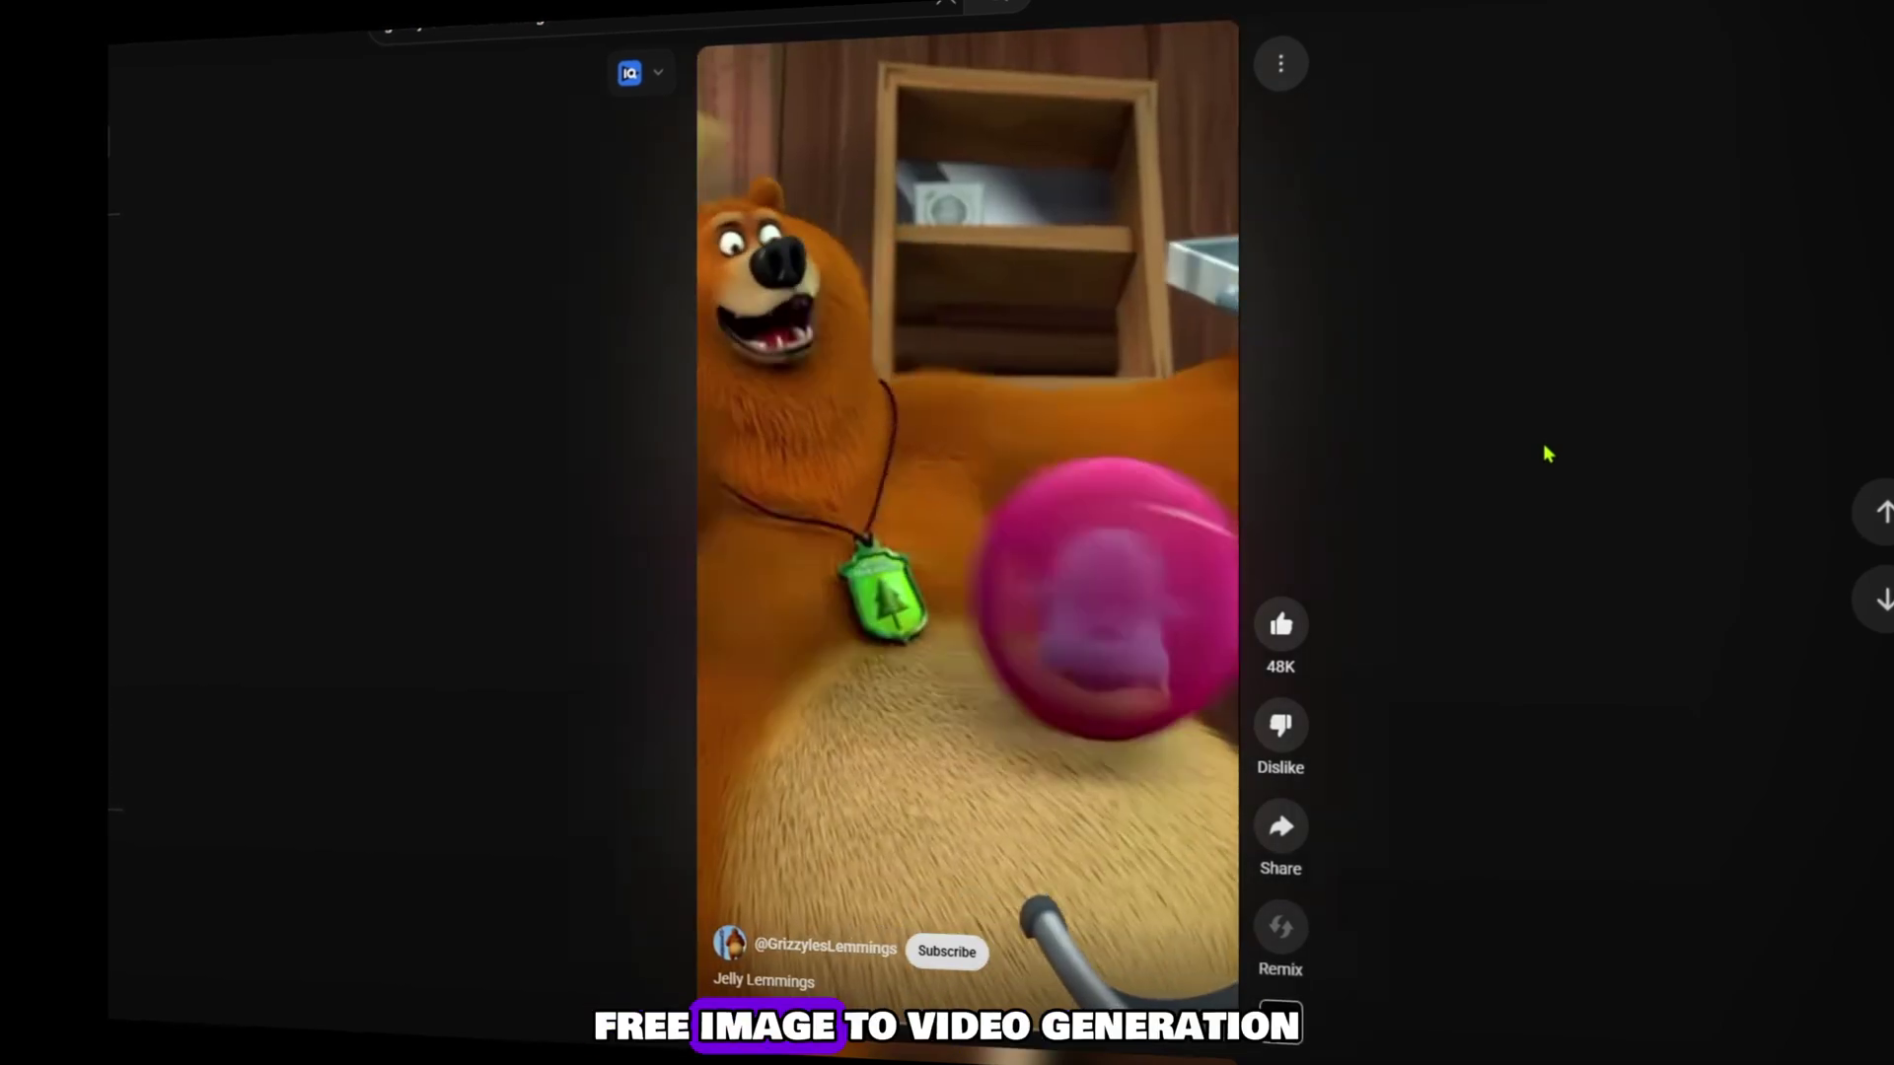
scroll(1544, 452, "down", 1)
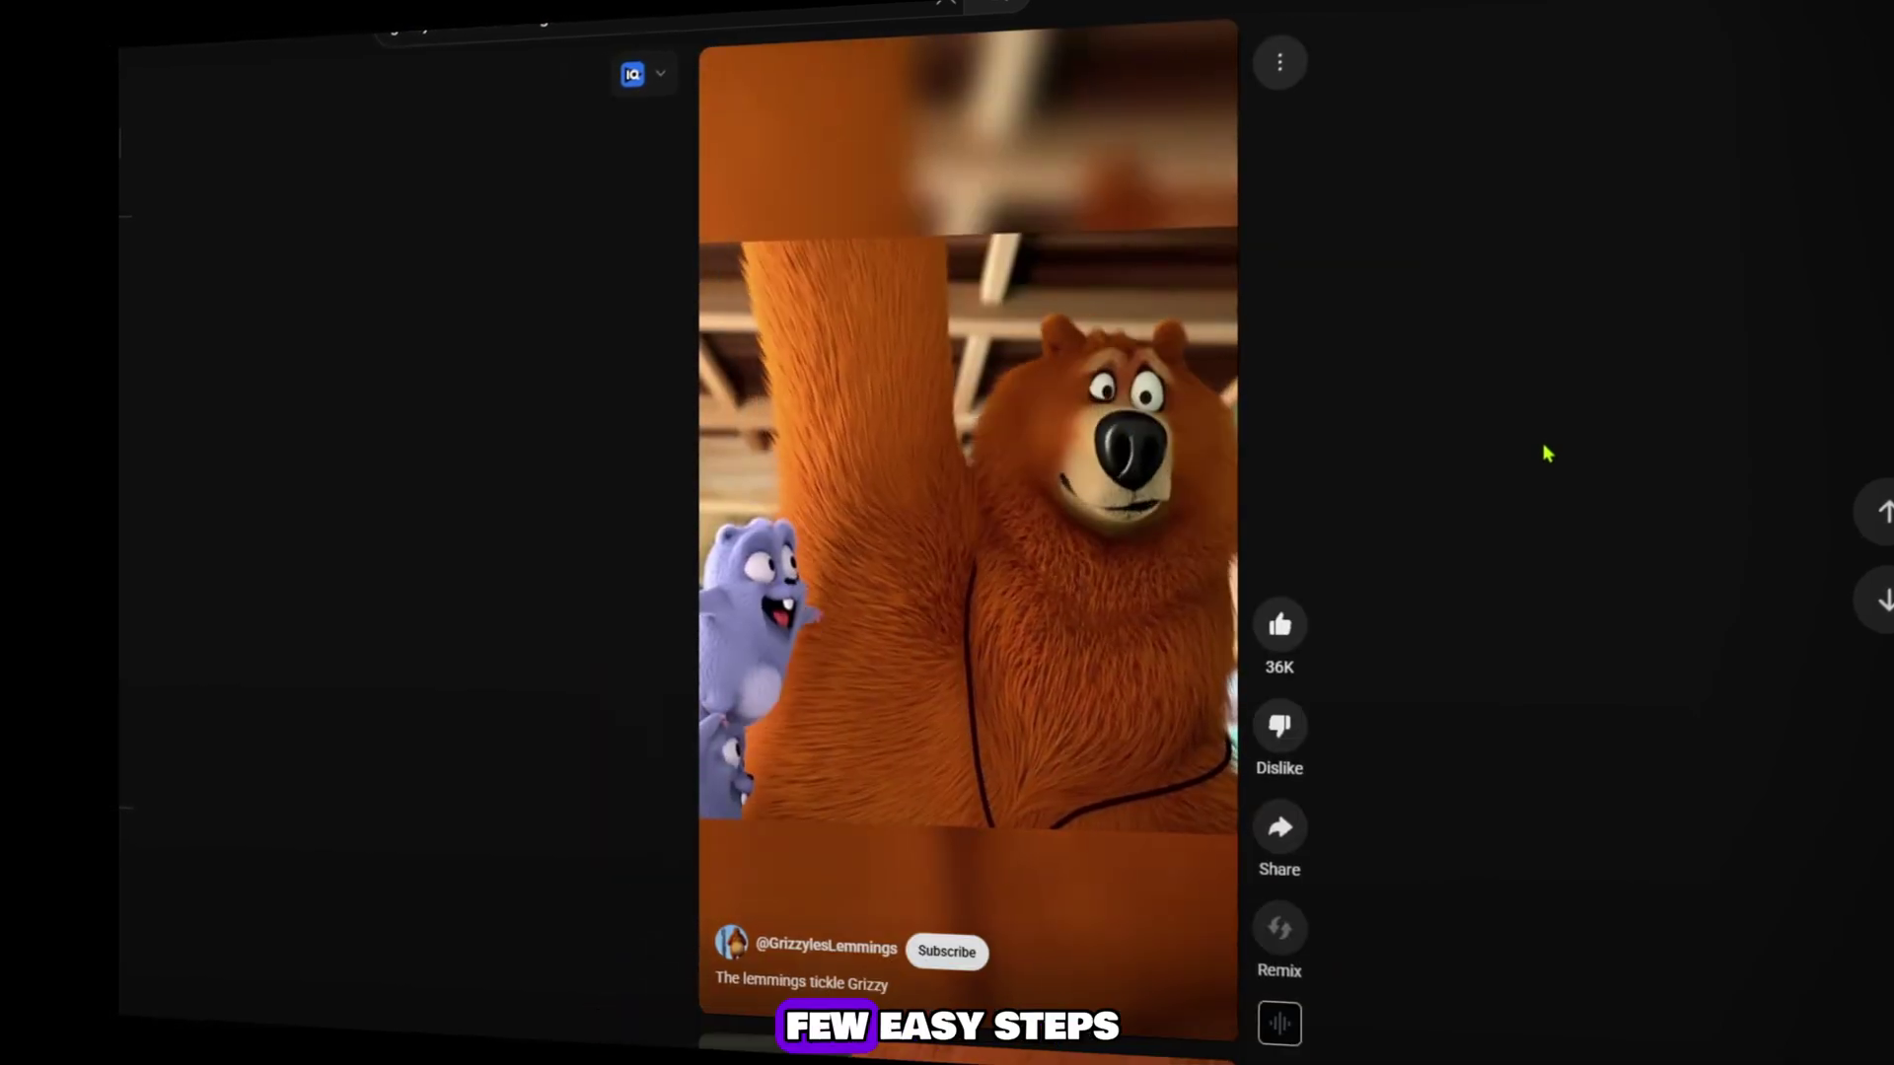
scroll(1543, 449, "down", 1)
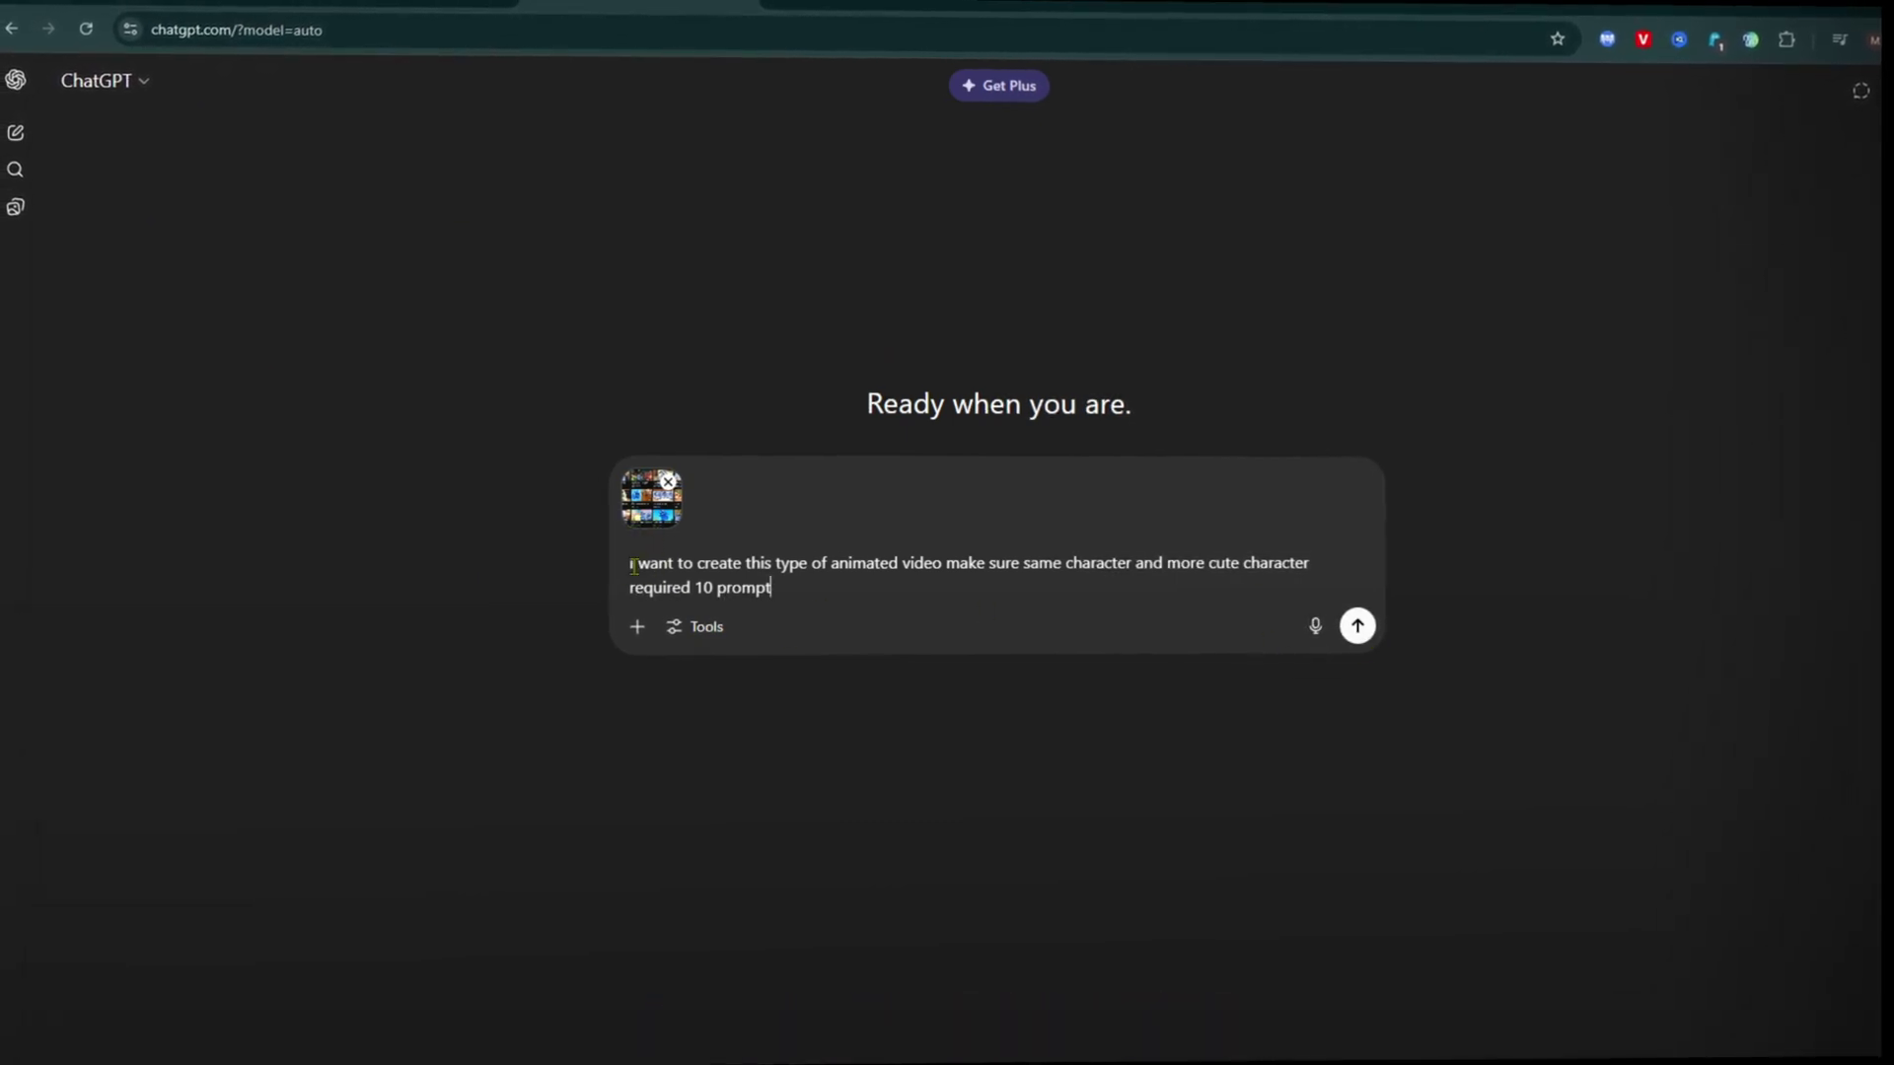
Step: Send the request for 10 cute lemming animation prompts with the screenshot and review ChatGPT's reply
left_click(1347, 635)
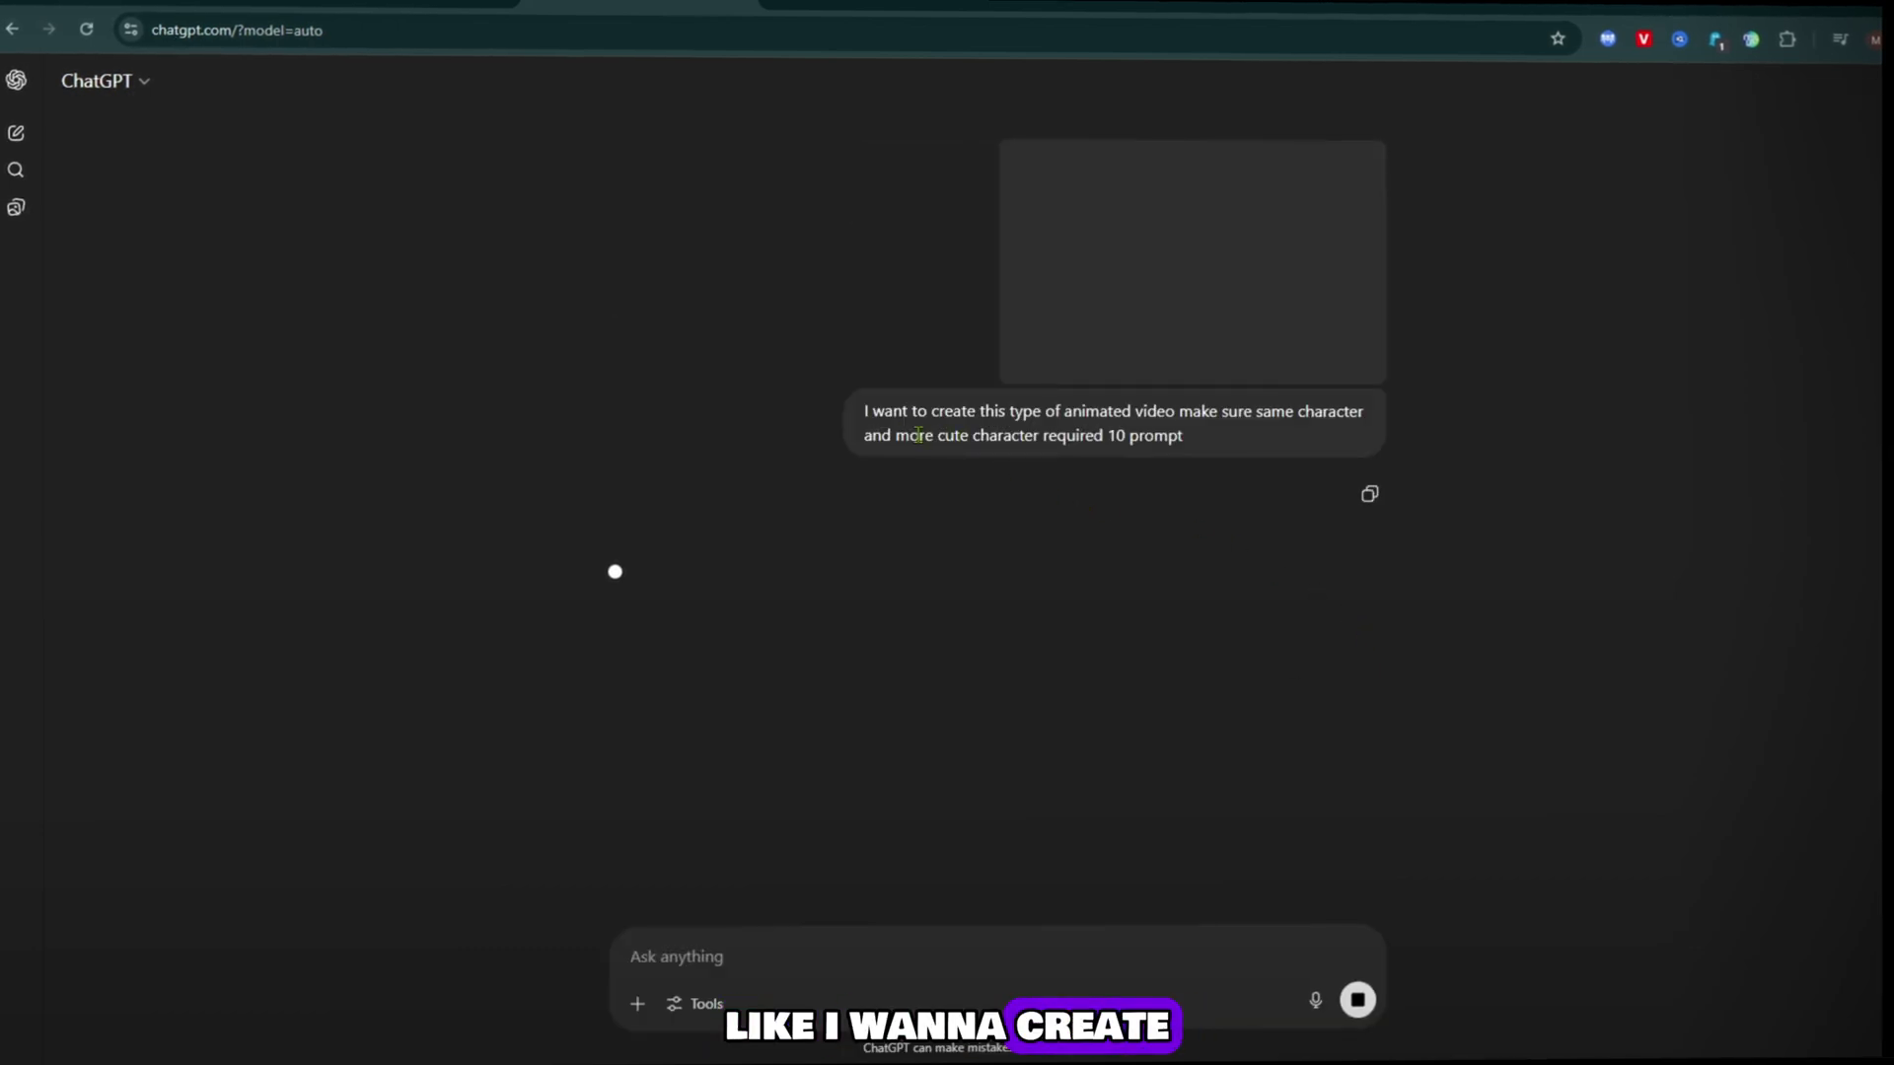
left_click_drag(865, 412, 927, 412)
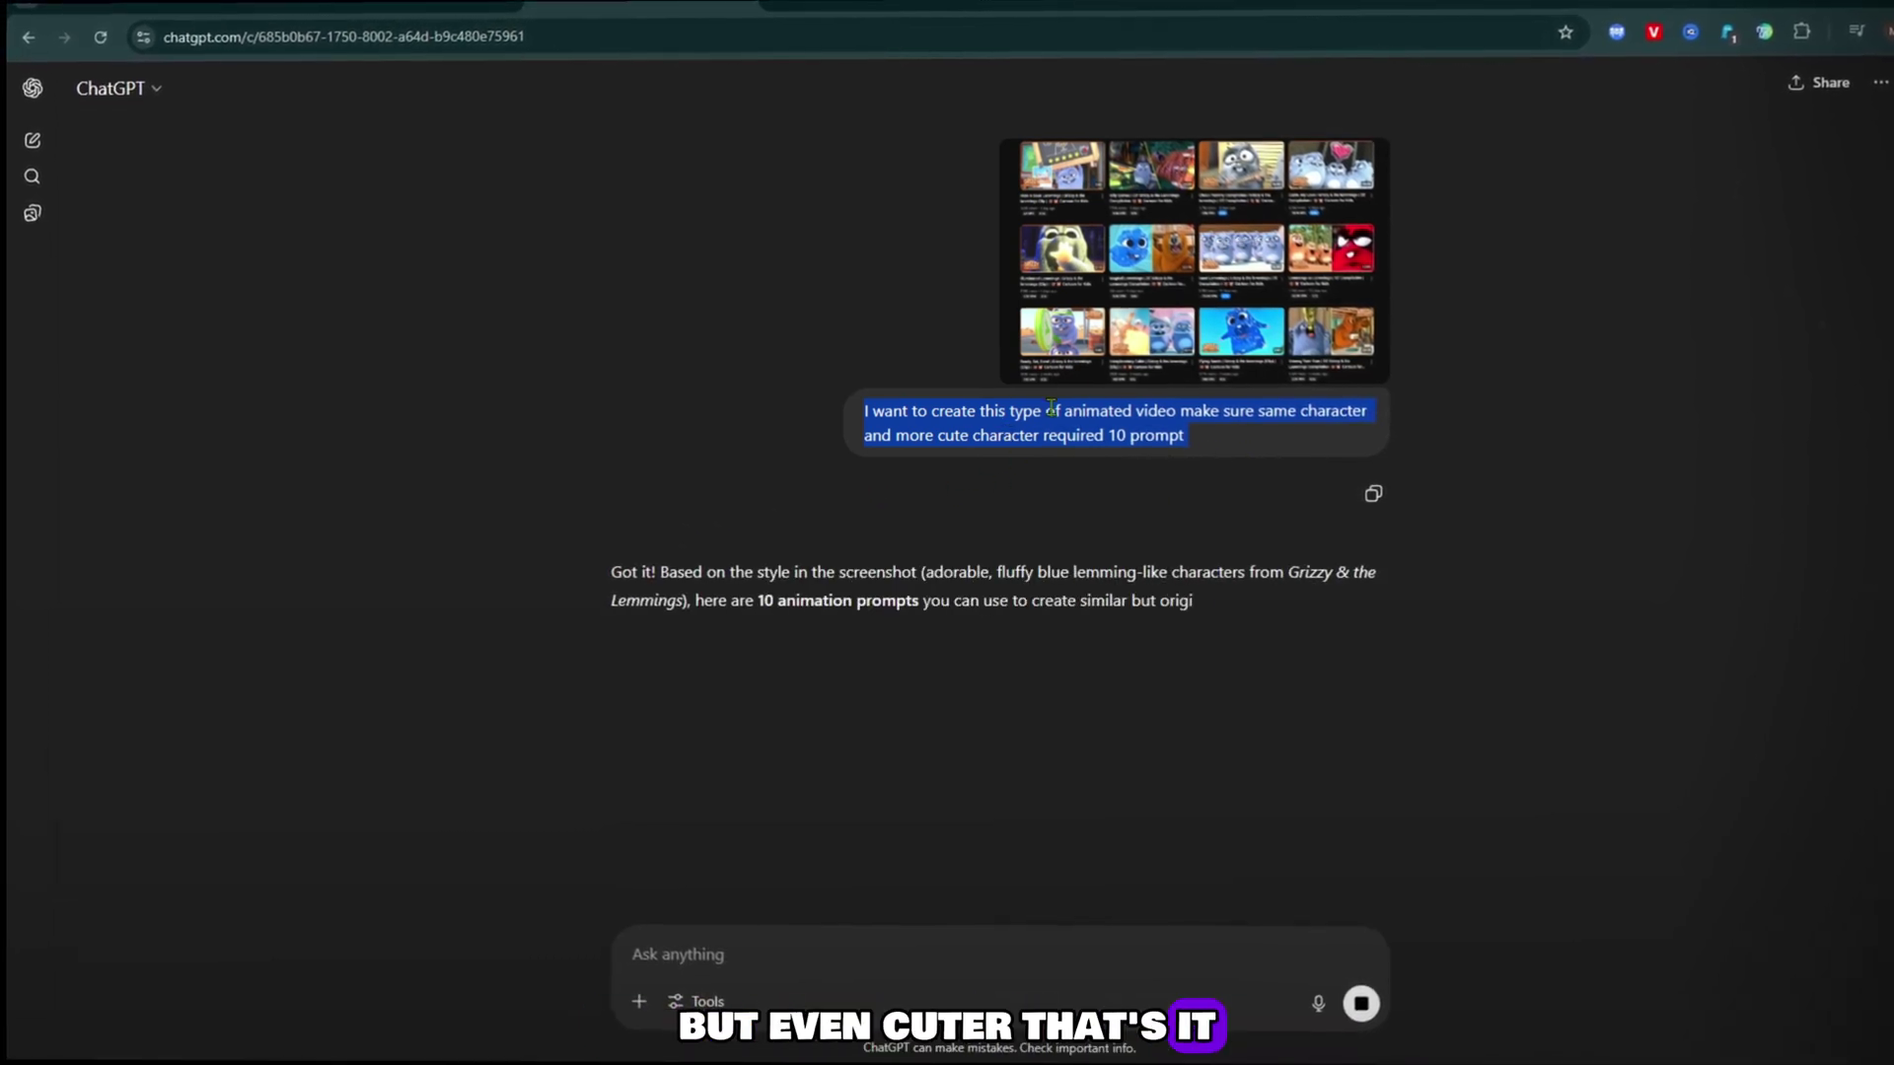
left_click(1075, 460)
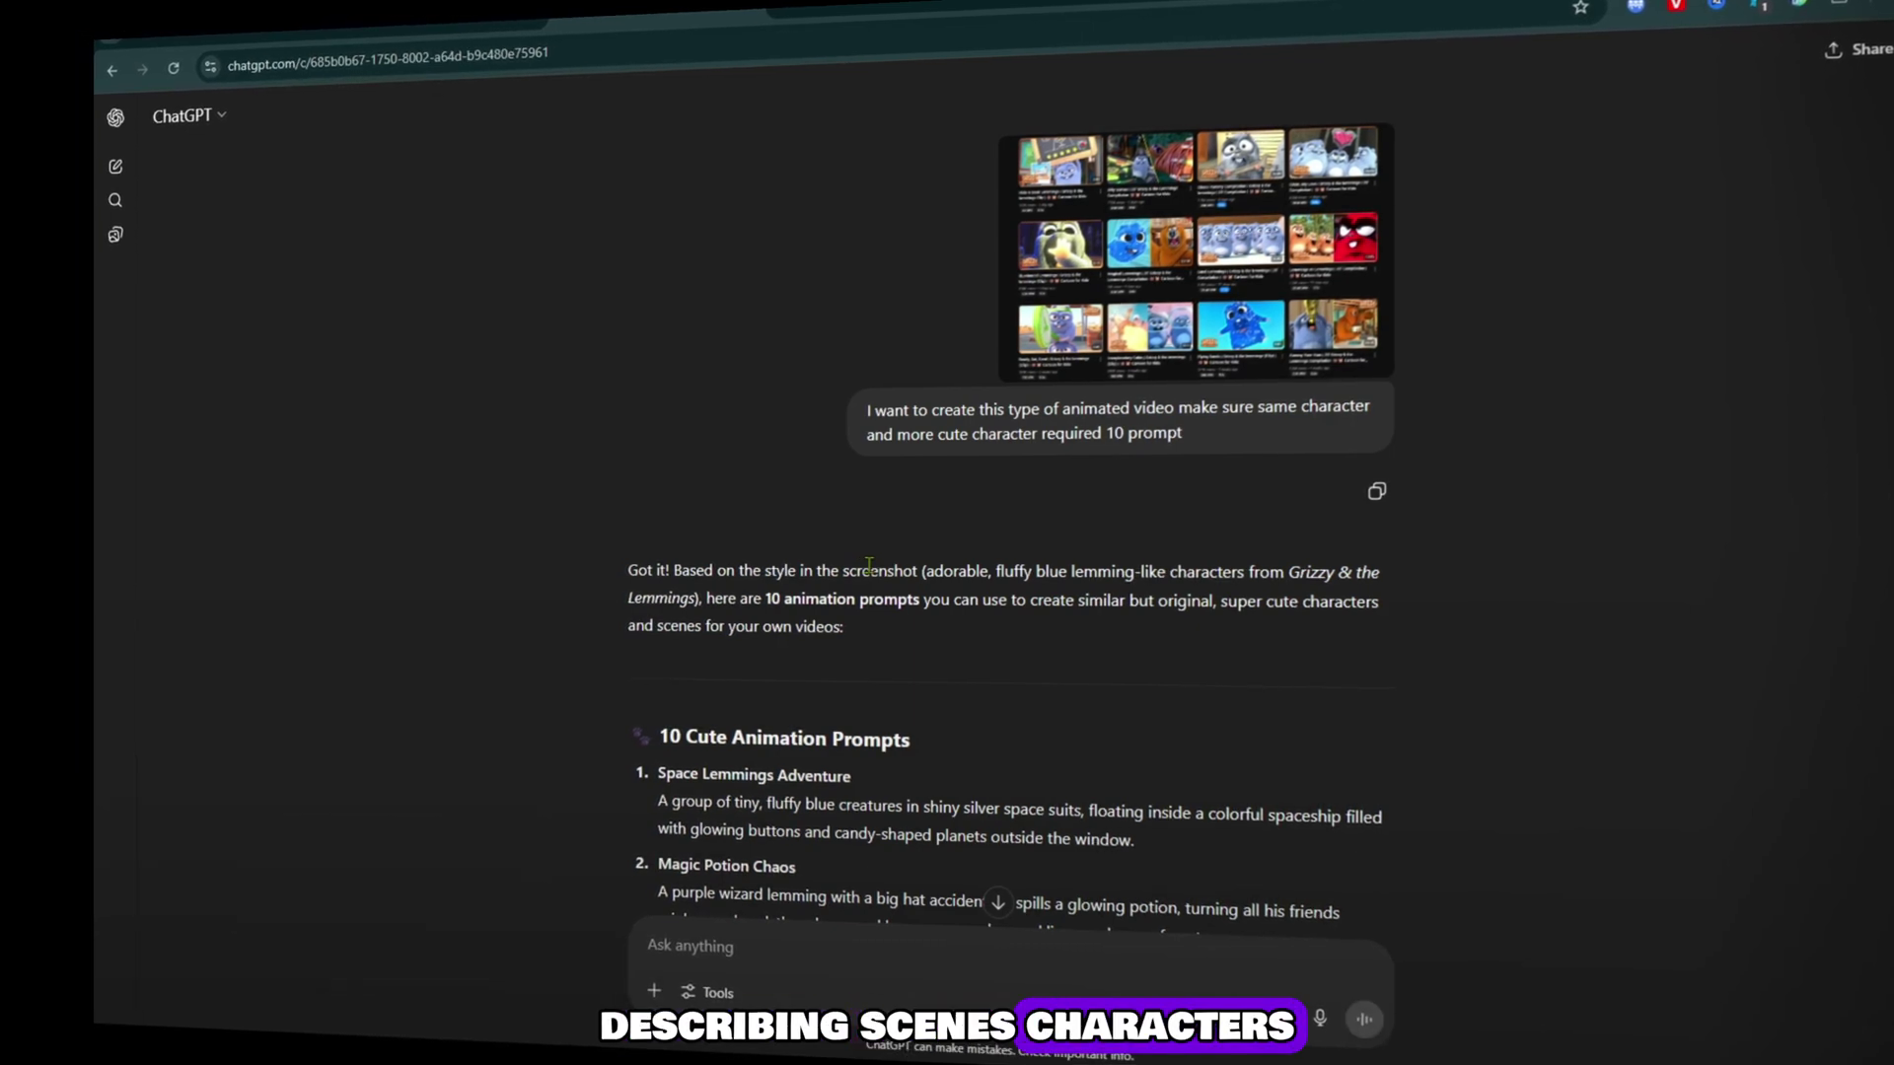
scroll(868, 565, "down", 7)
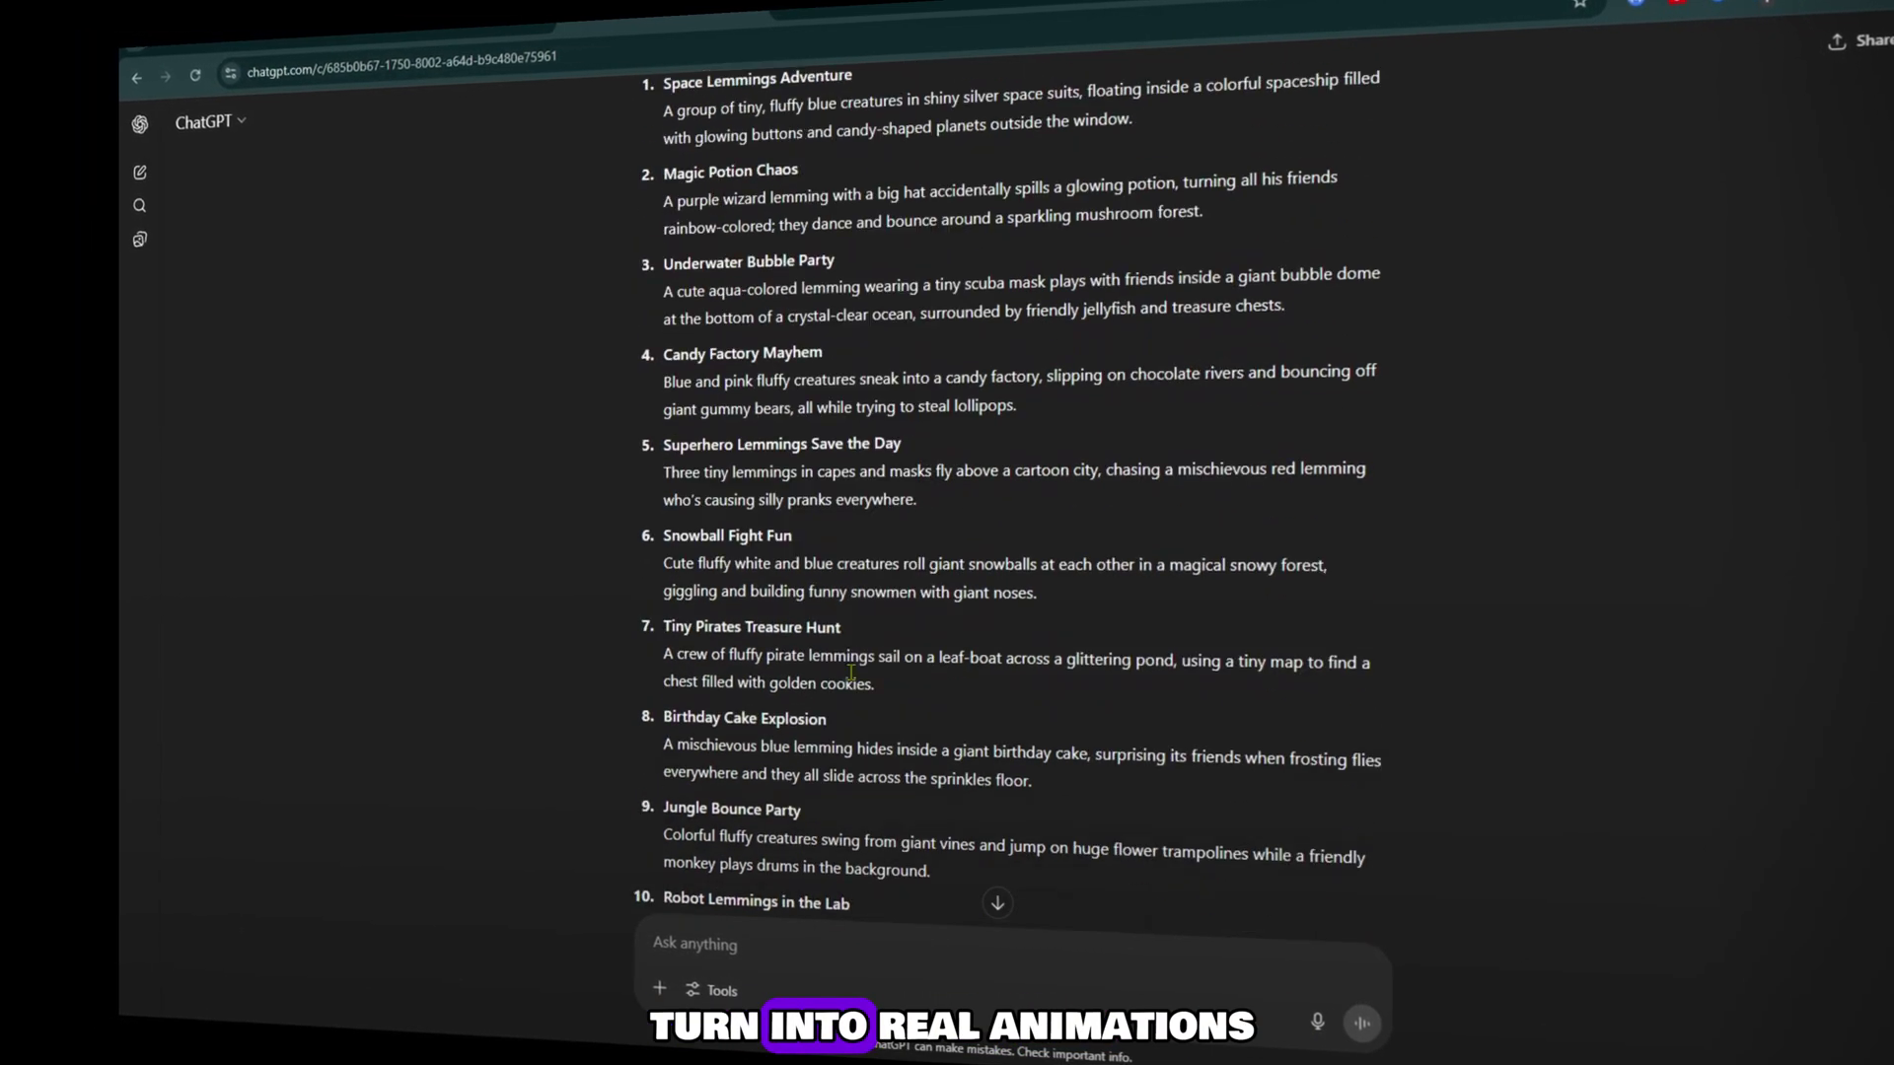
scroll(850, 673, "up", 5)
left_click_drag(1246, 655, 701, 601)
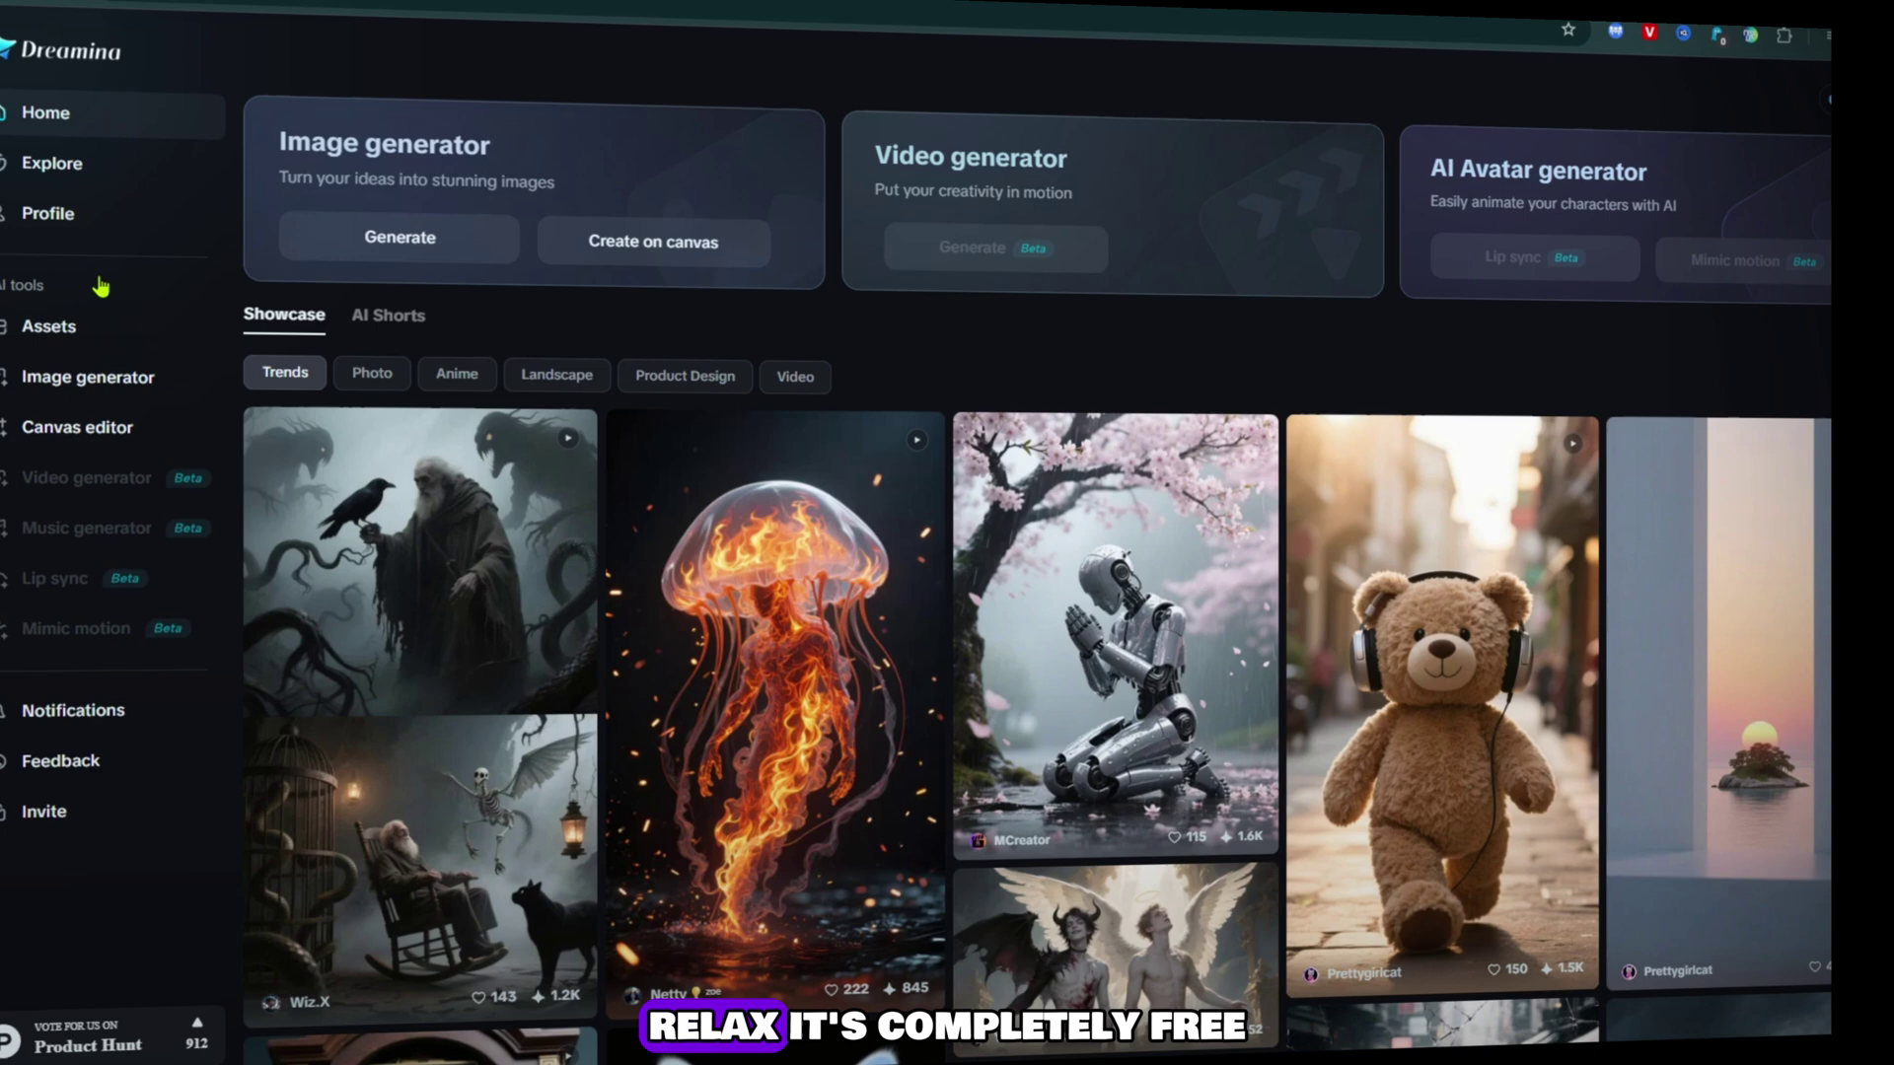
Step: Start Dreamina image generation, dismiss the tip, and pick Image 3.0 at 9:16
left_click(404, 246)
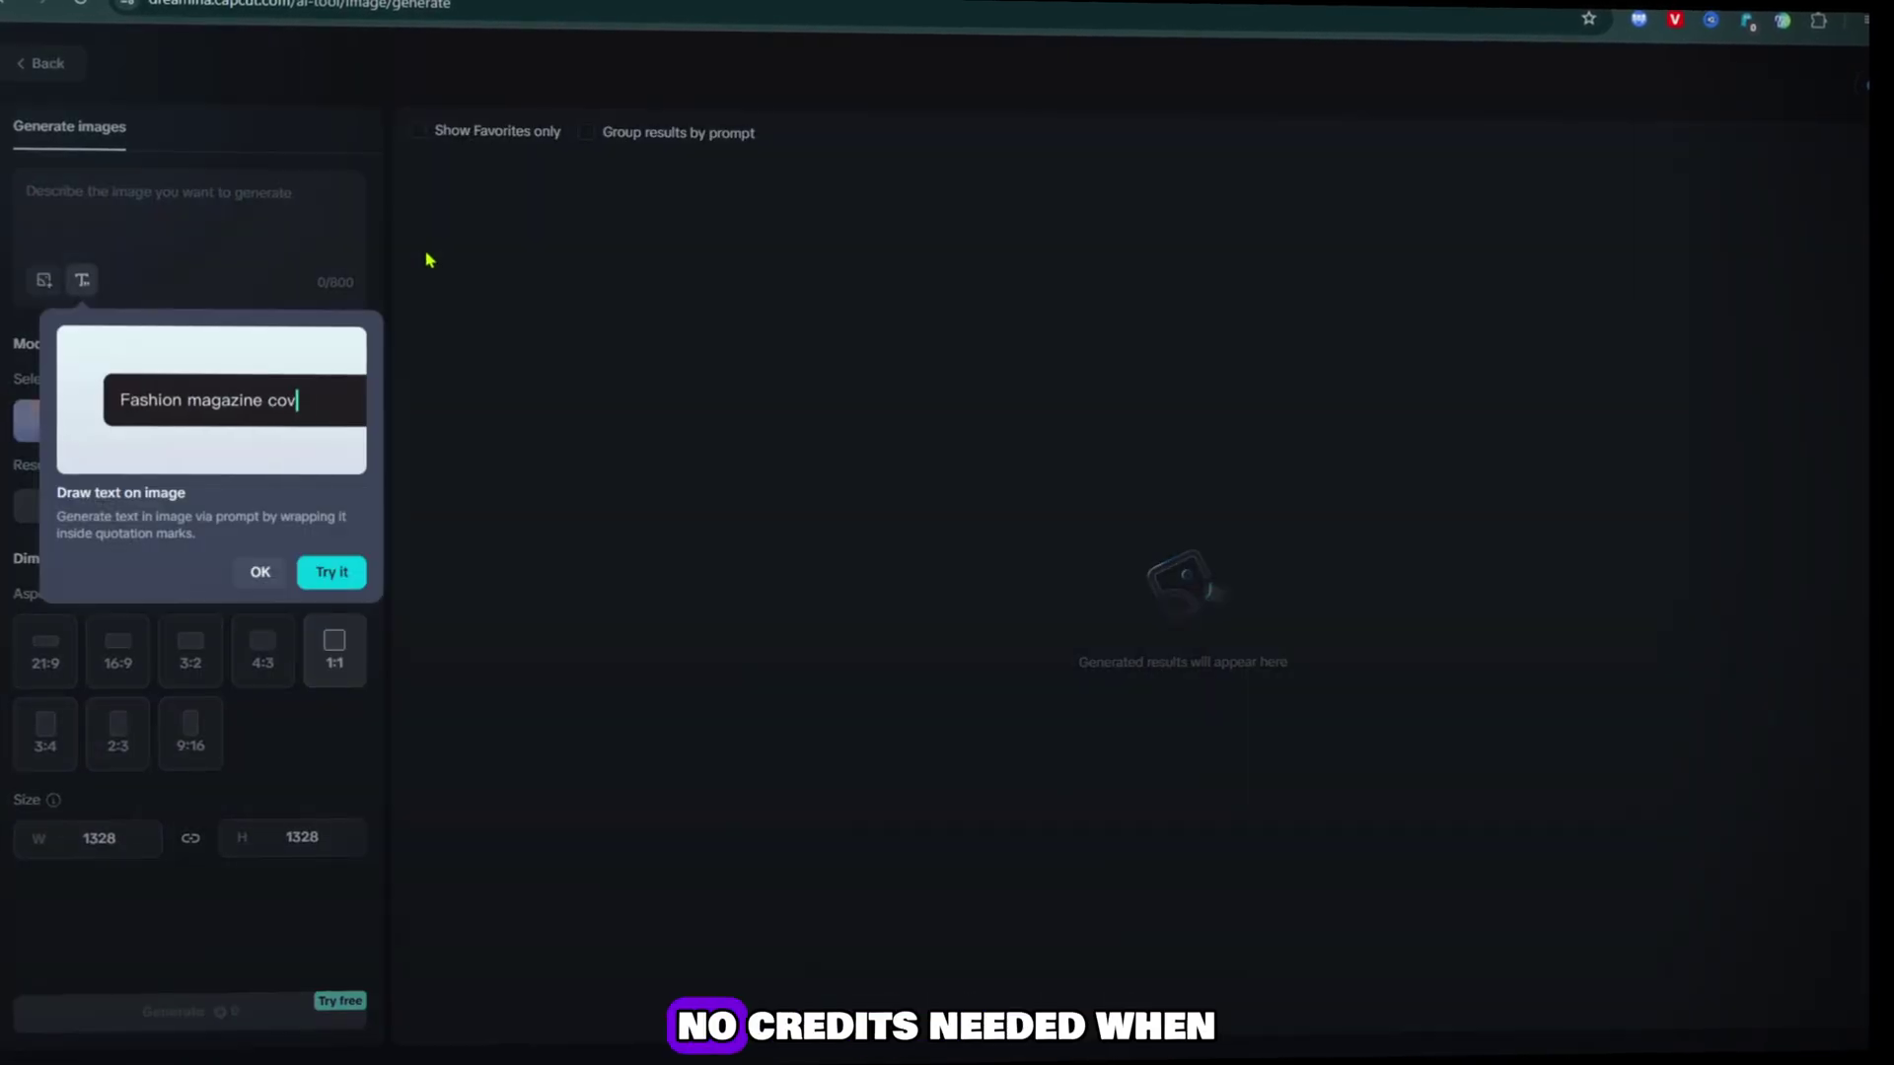
left_click(264, 574)
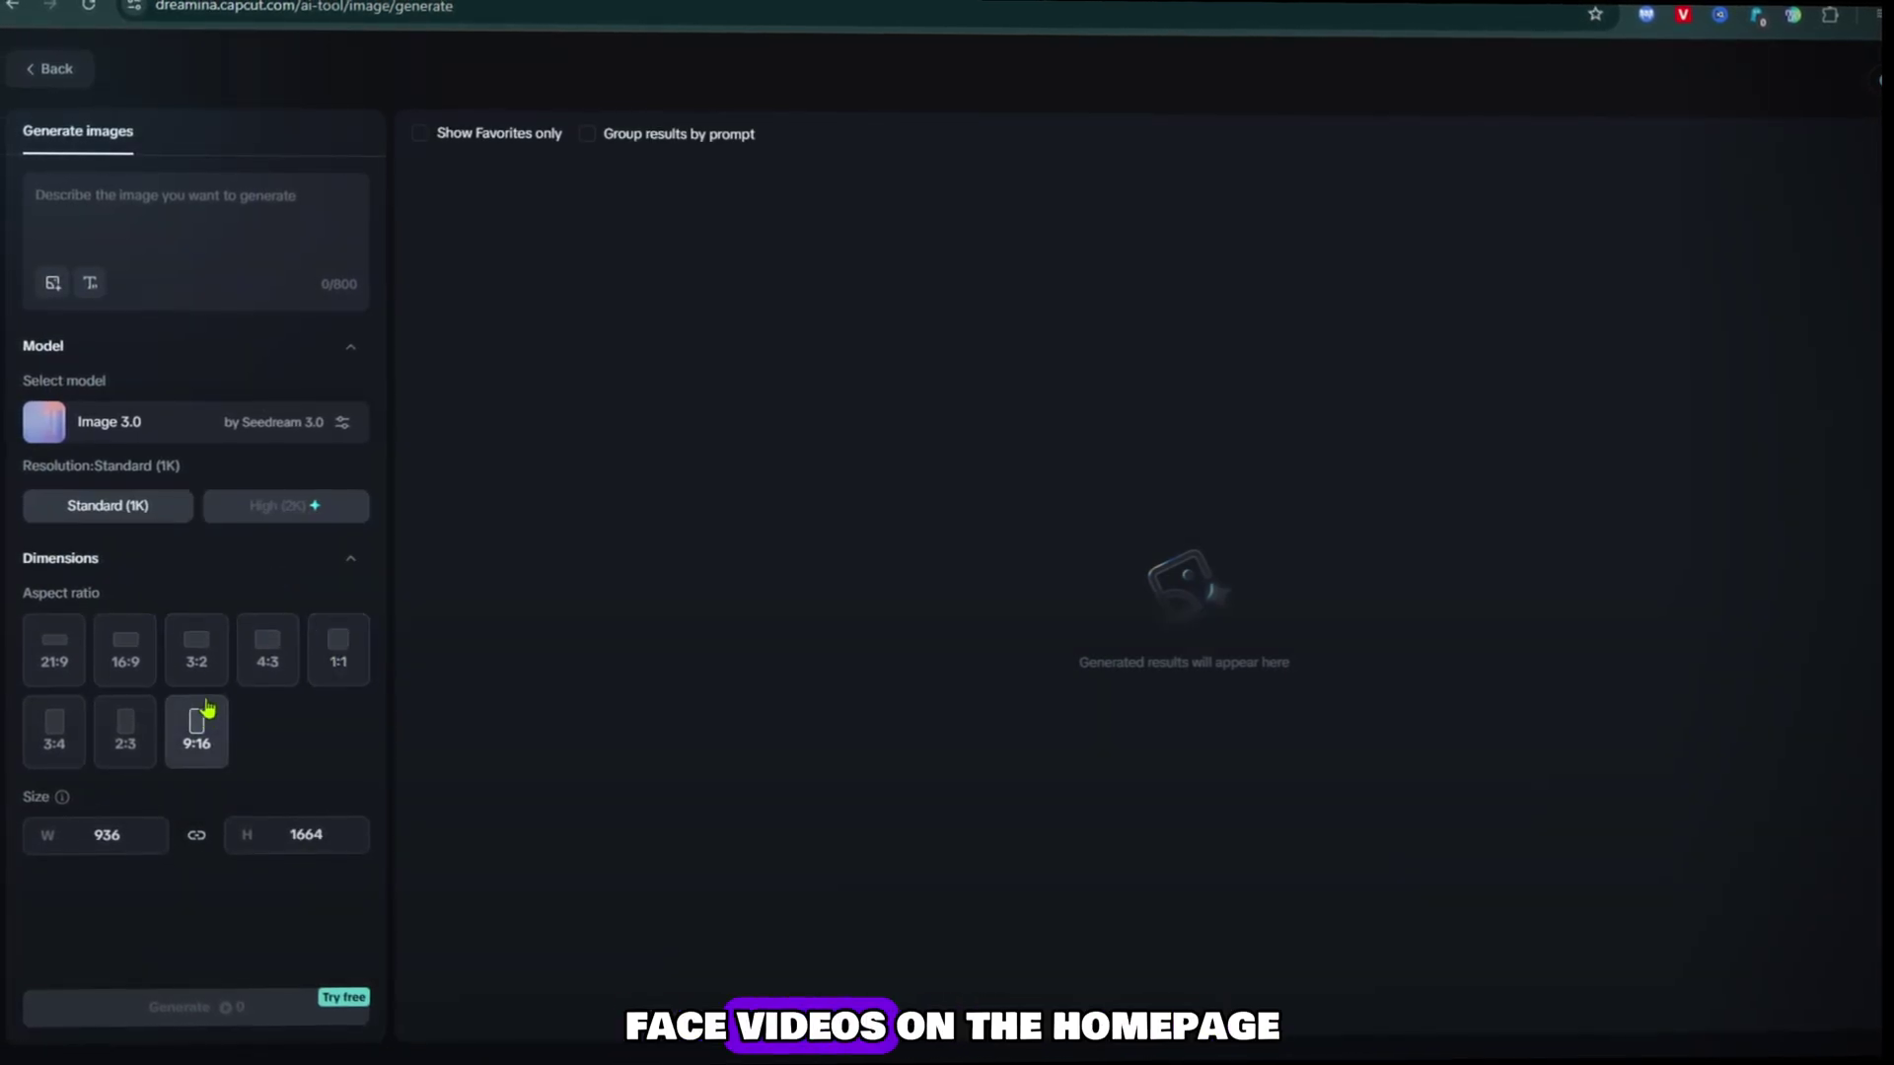
left_click(132, 431)
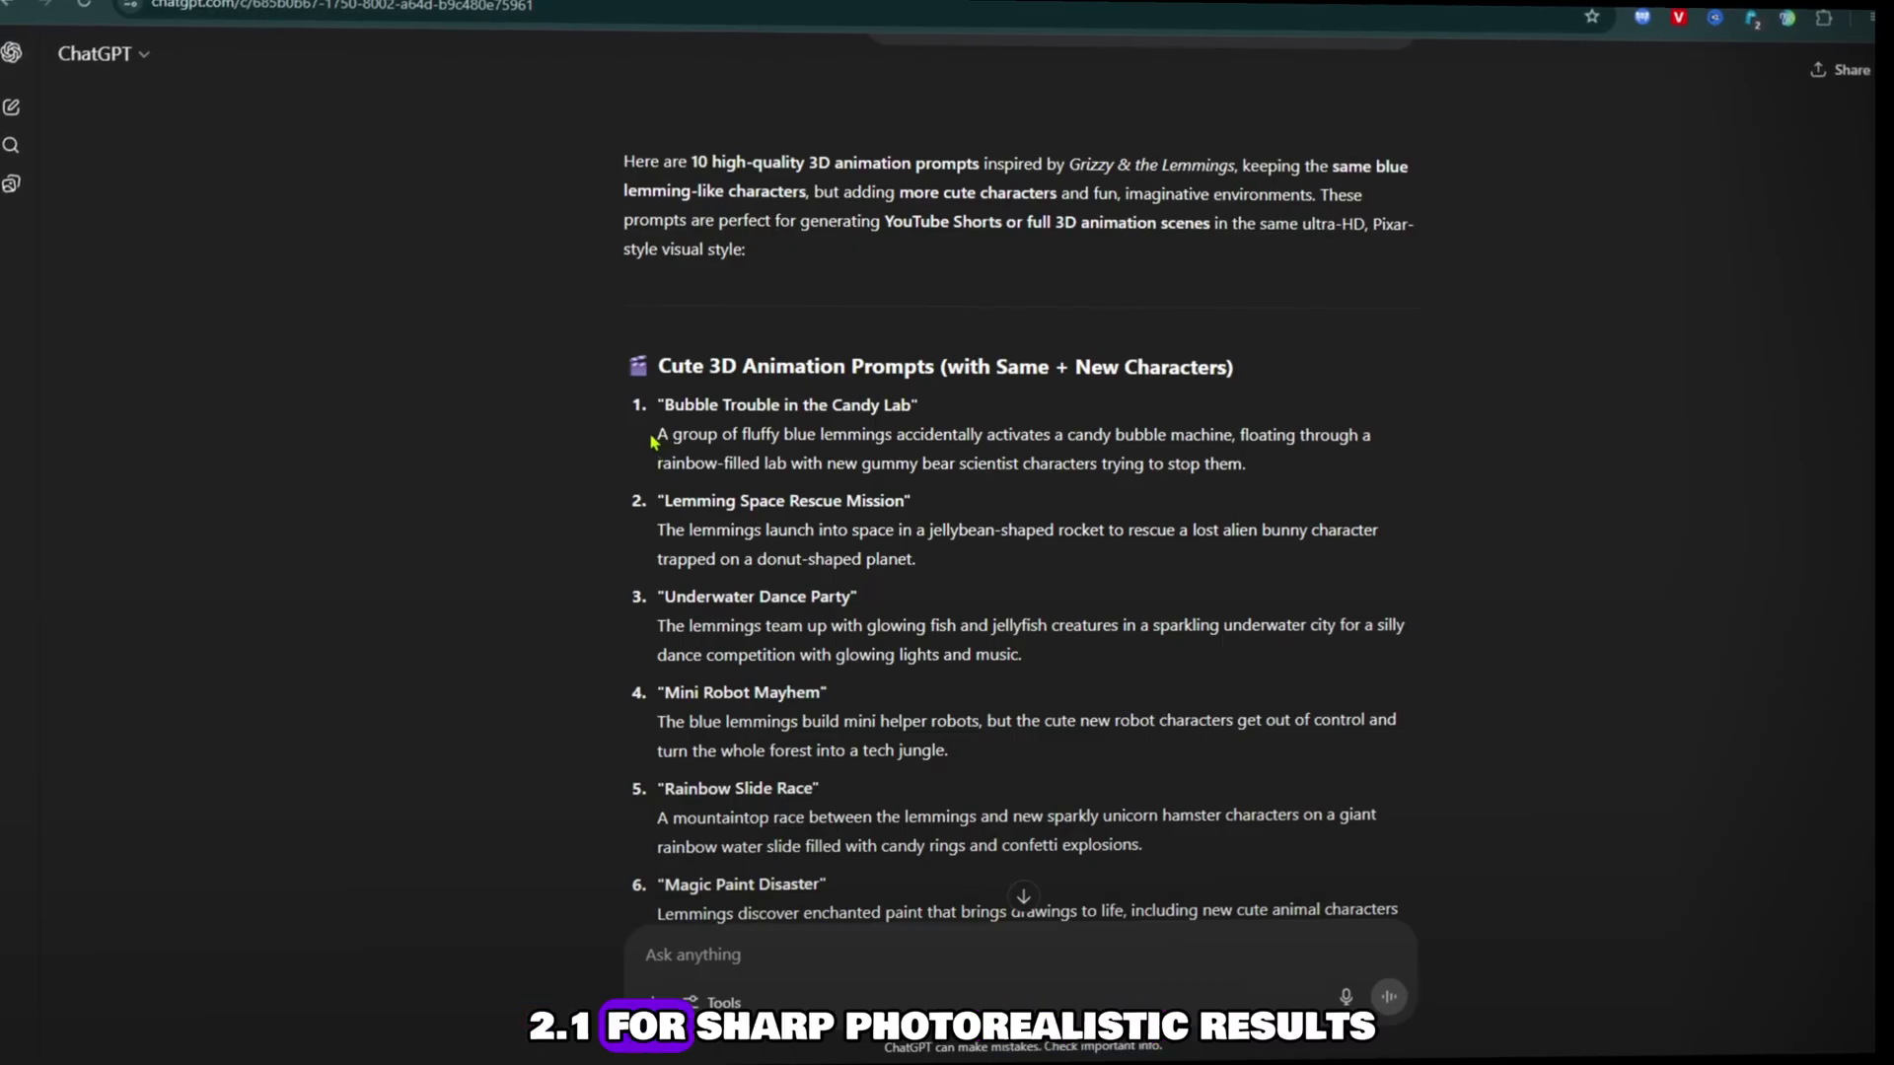
Step: Copy the first candy-lab lemming prompt's text from ChatGPT
left_click_drag(651, 441, 1082, 464)
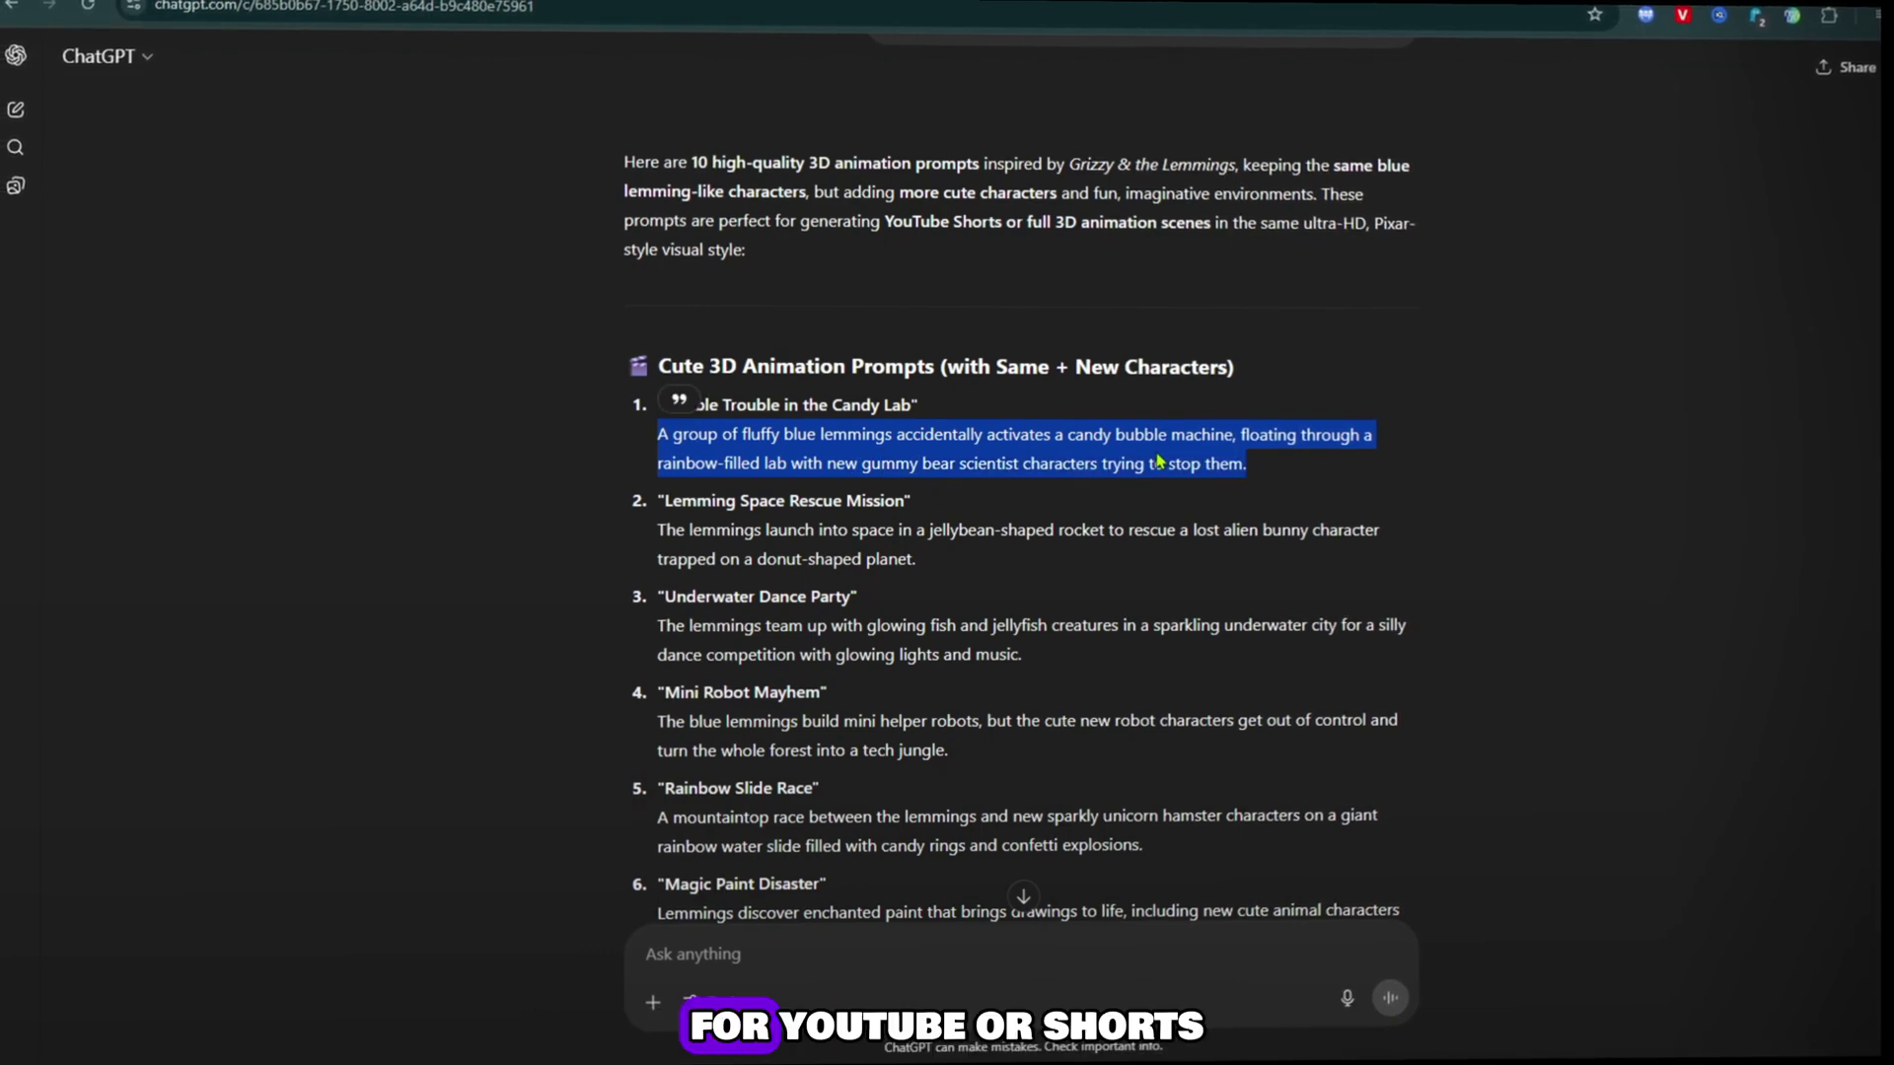
right_click(1155, 456)
left_click(1183, 475)
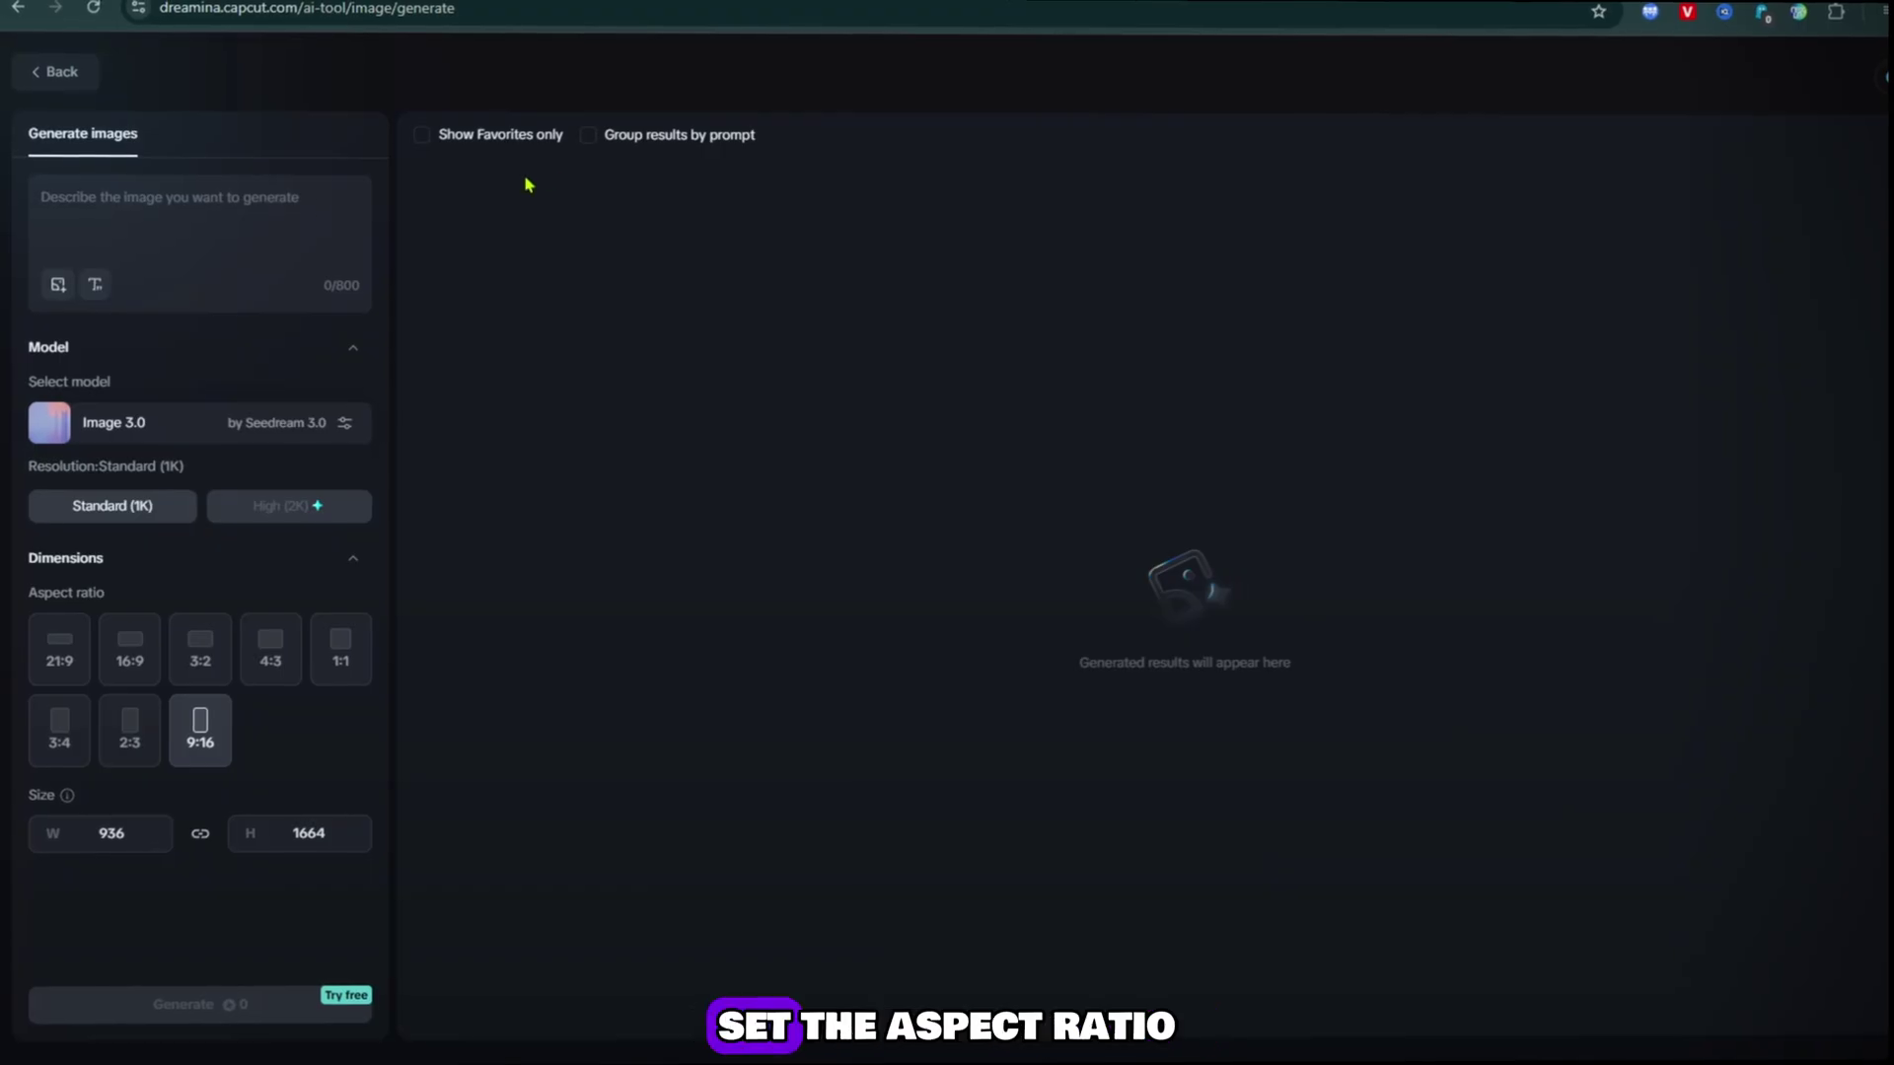
Step: Paste the candy-bubble lab prompt and generate four 9:16 images, viewing one at full size
right_click(233, 220)
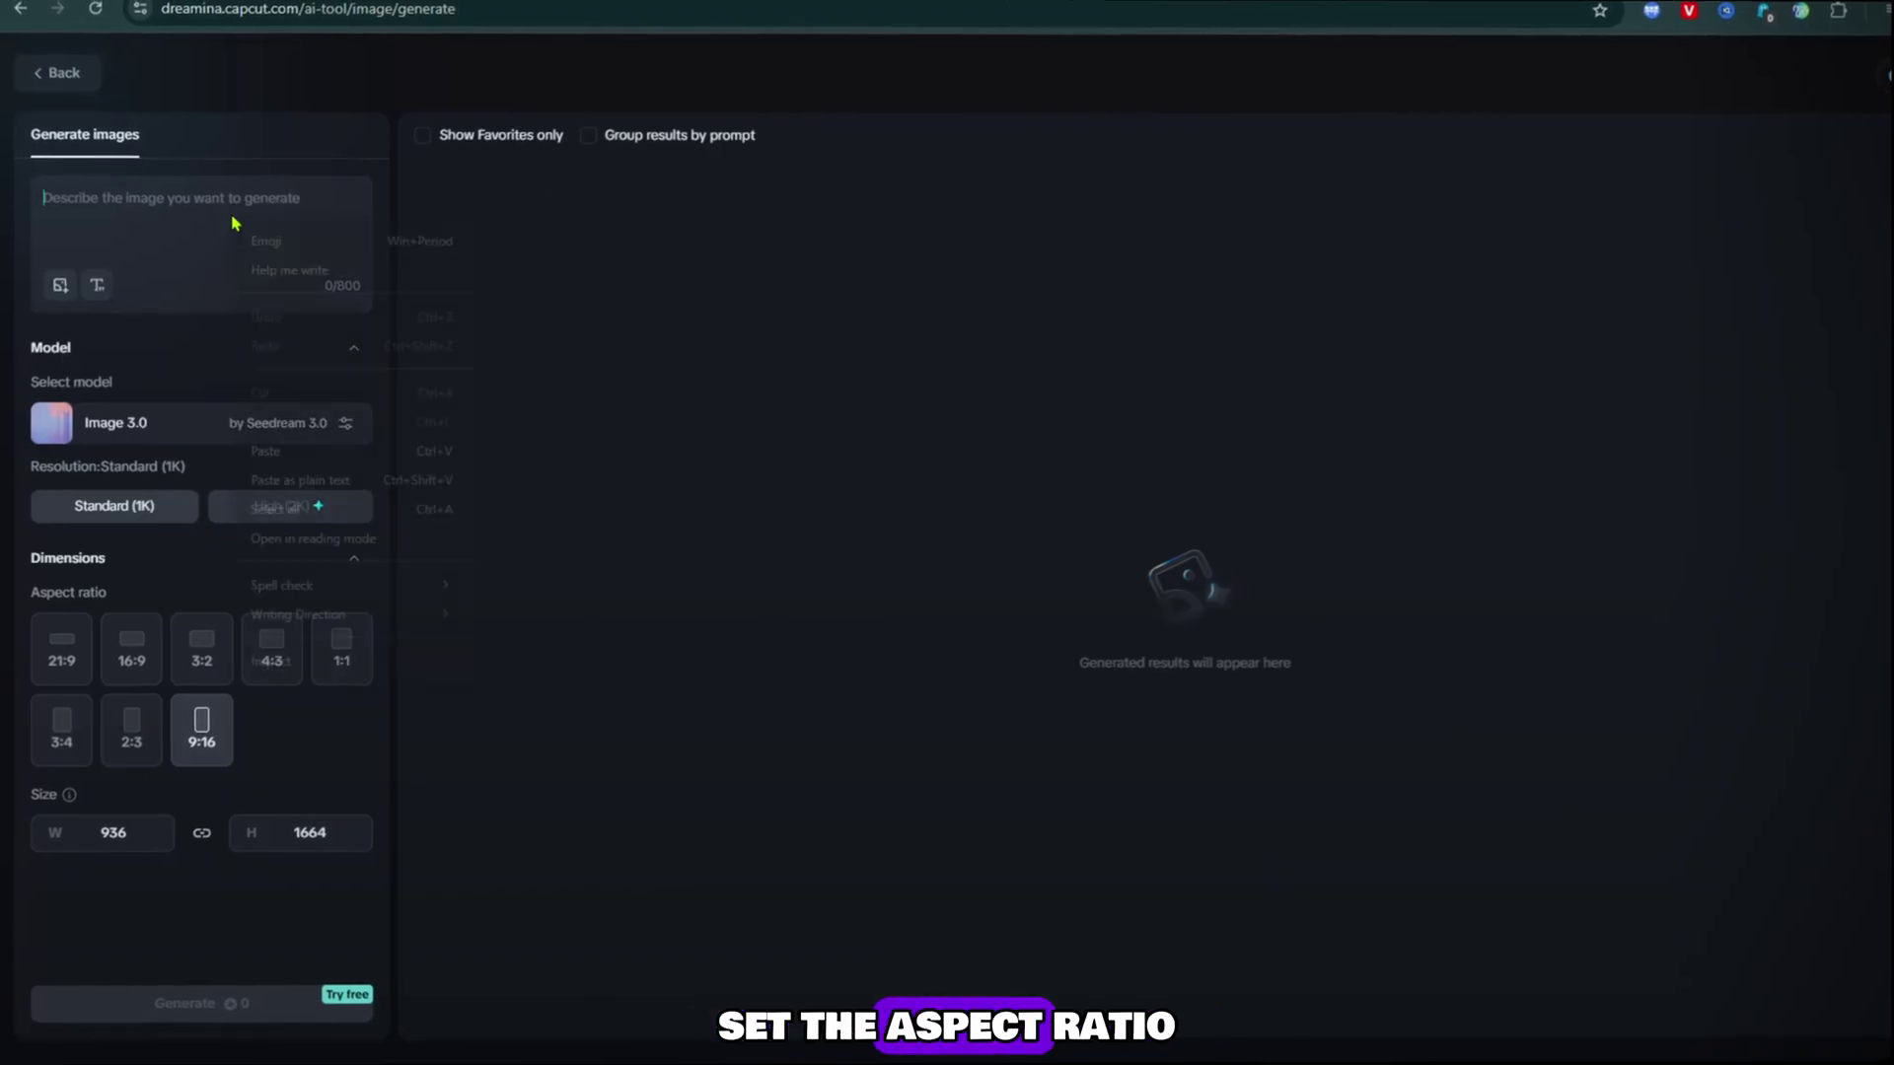
left_click(305, 448)
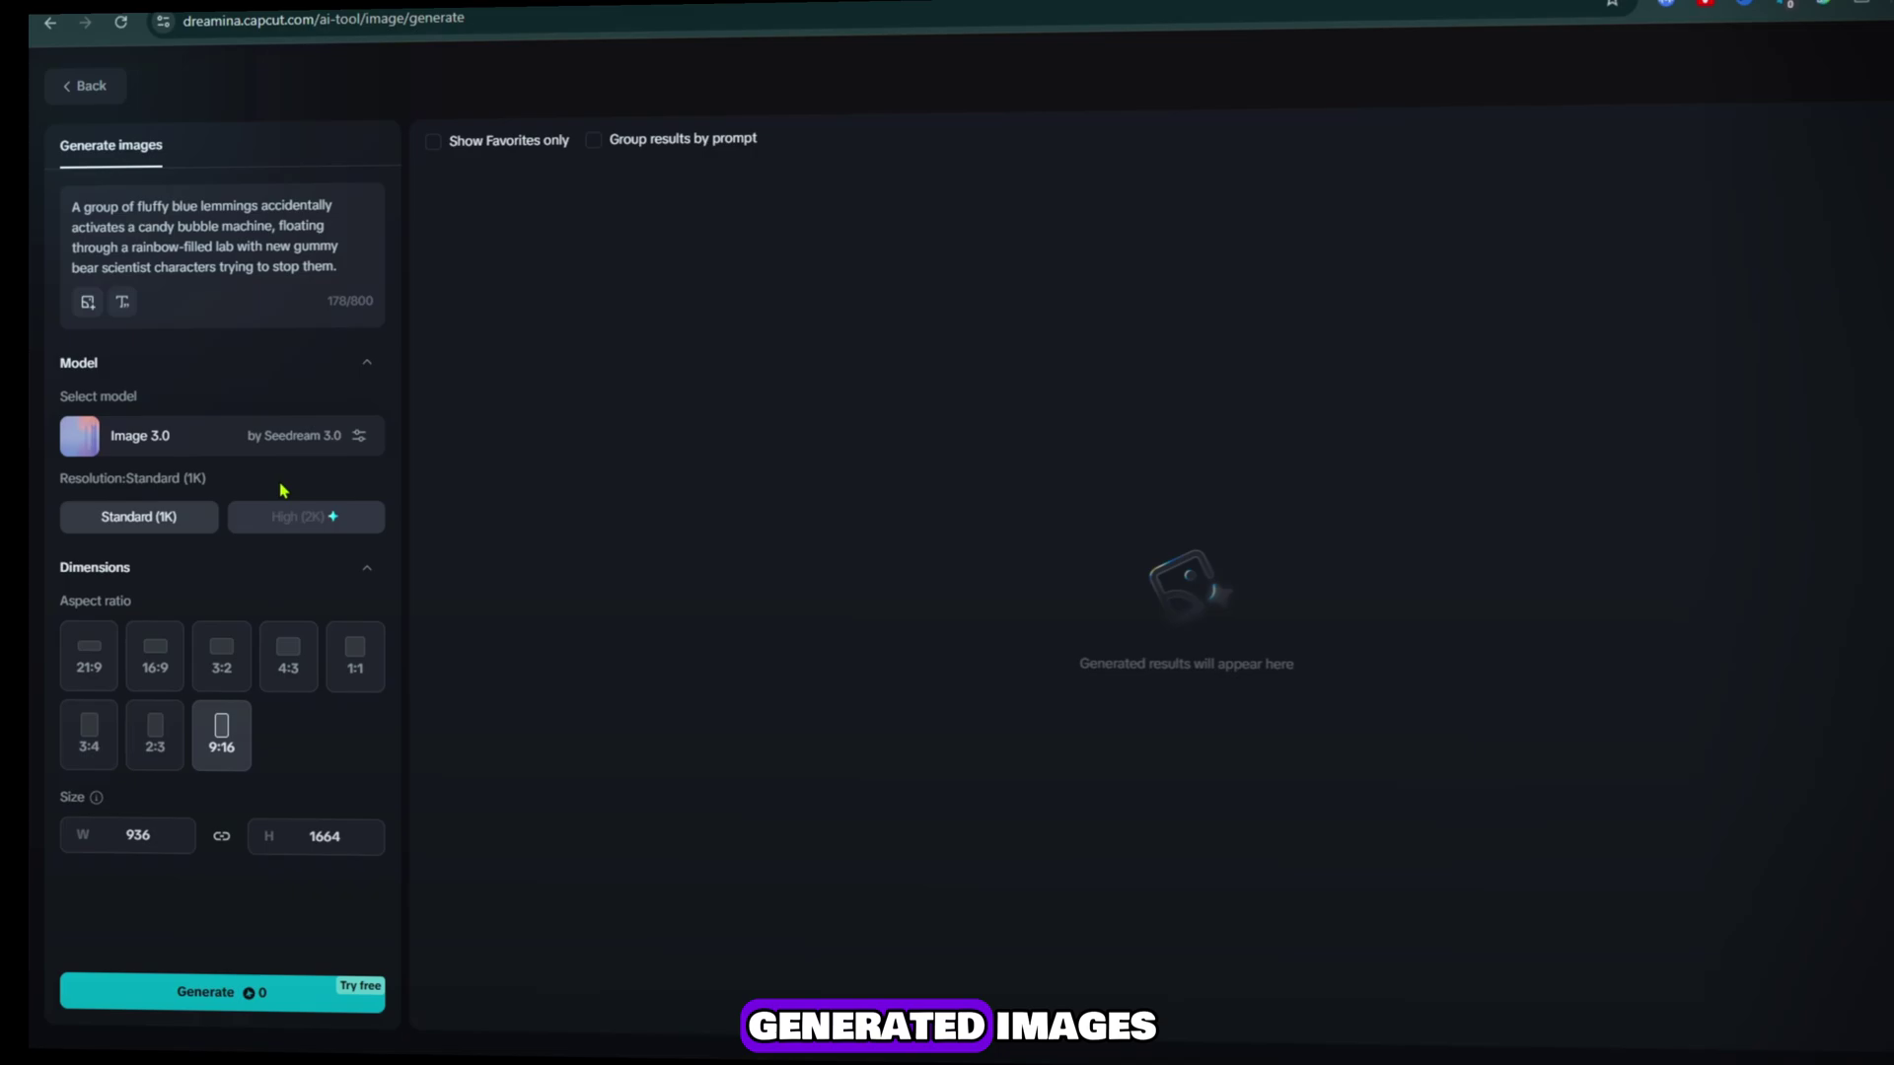
left_click(298, 1002)
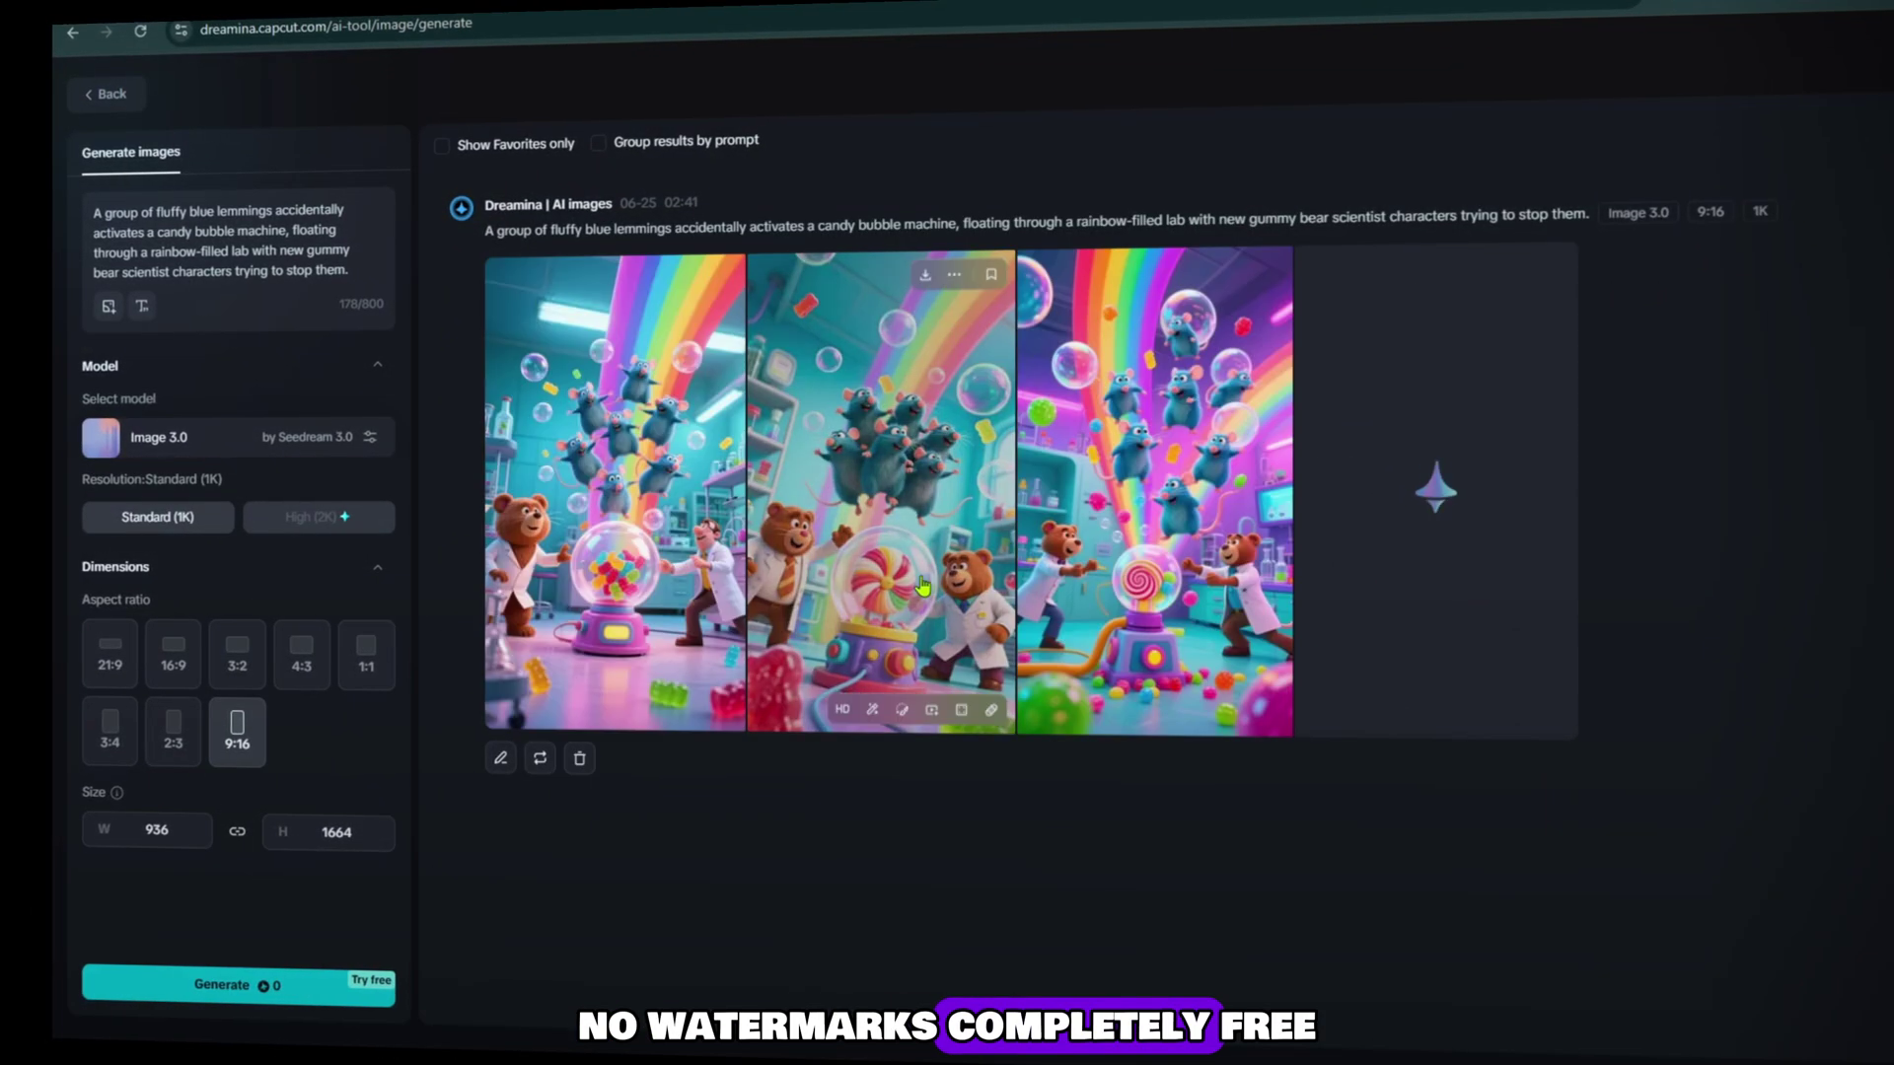
left_click(997, 664)
scroll(984, 424, "down", 2)
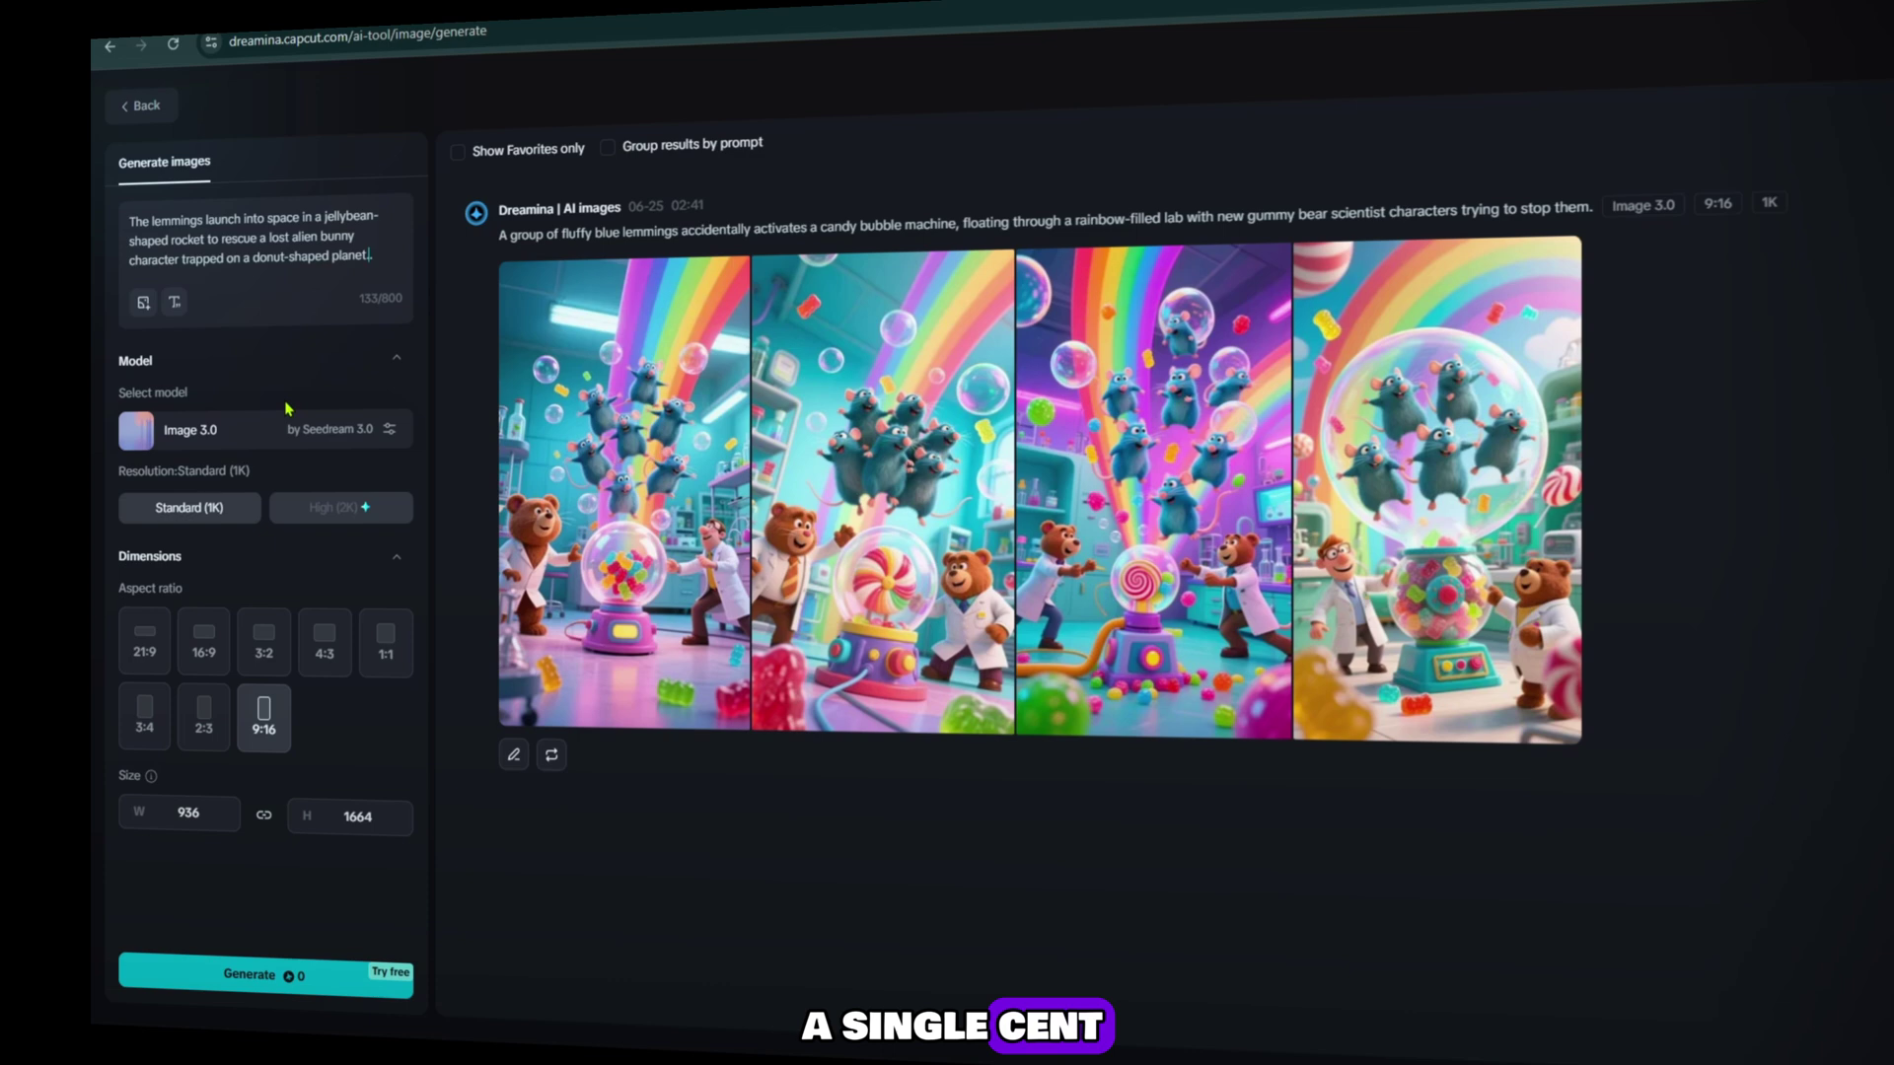
Step: Generate four jellybean-rocket rescue images with the Image 2.1 model
left_click(266, 429)
left_click(523, 387)
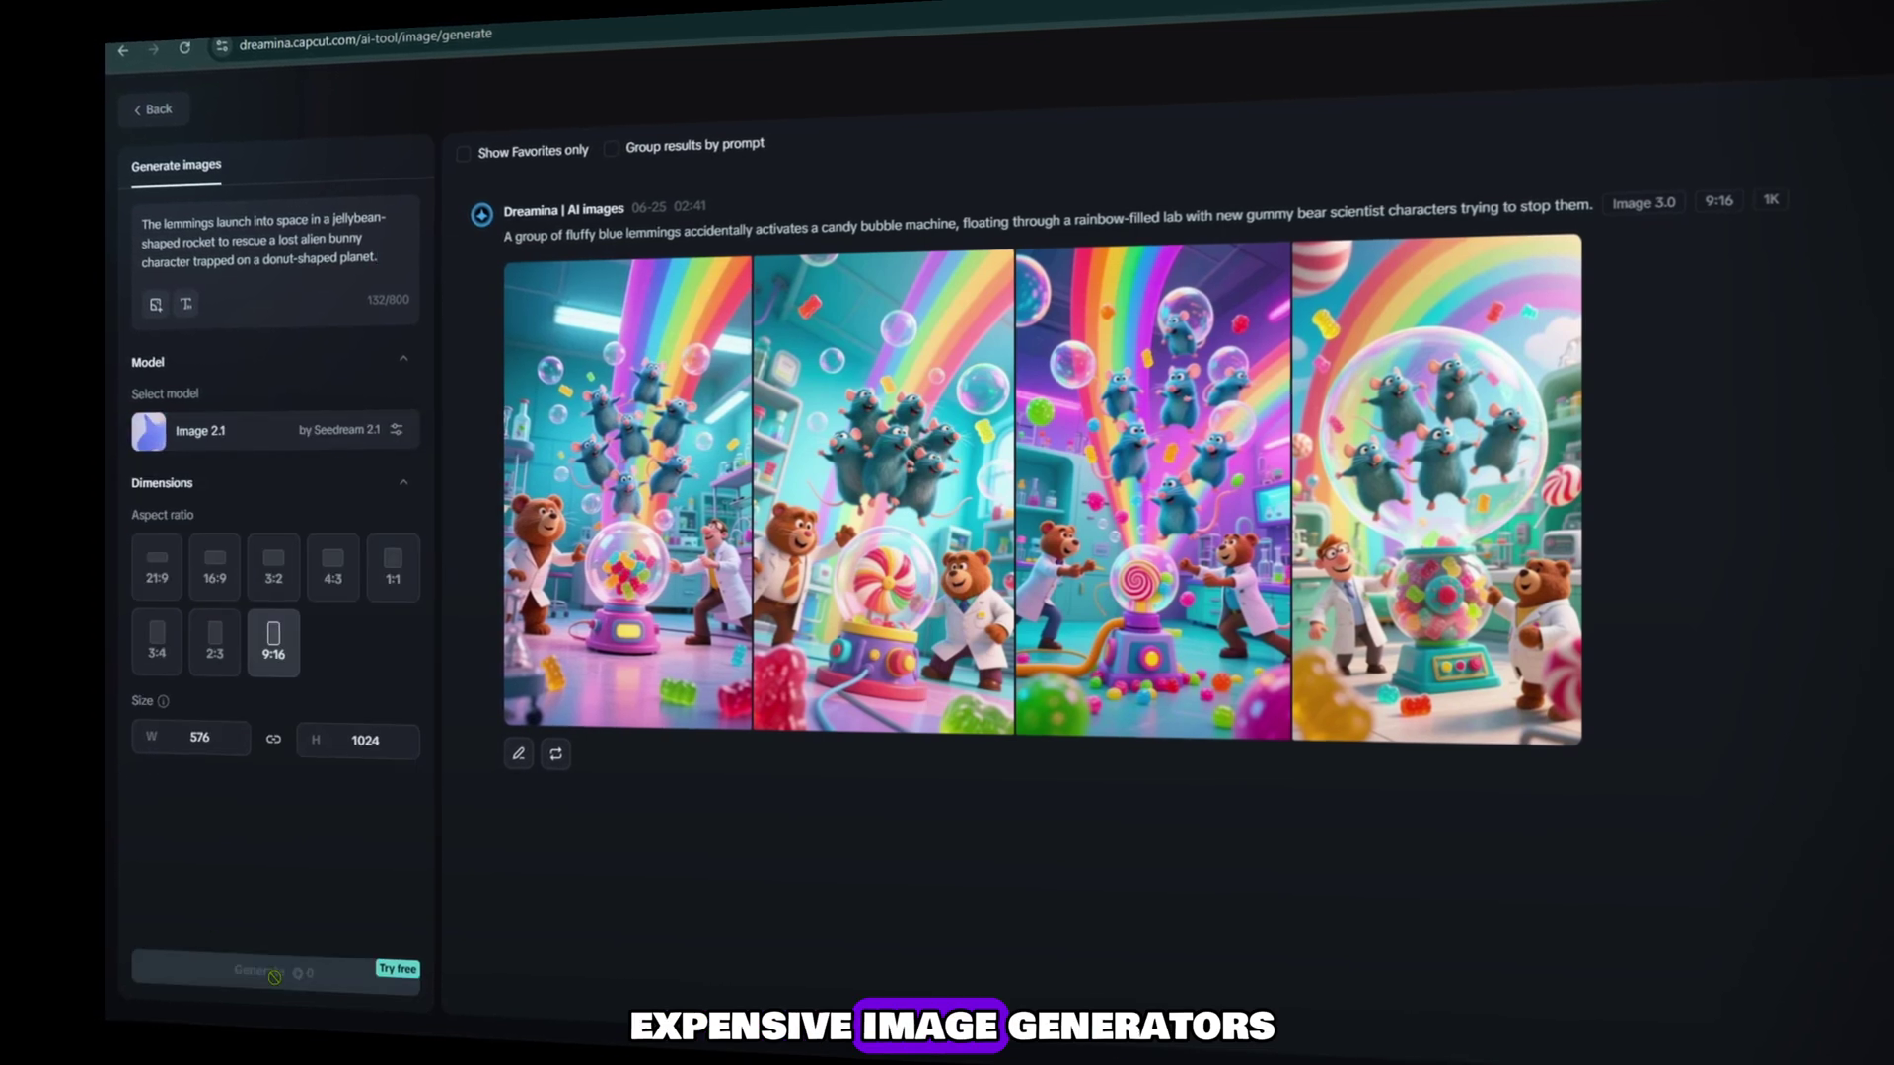
left_click(266, 974)
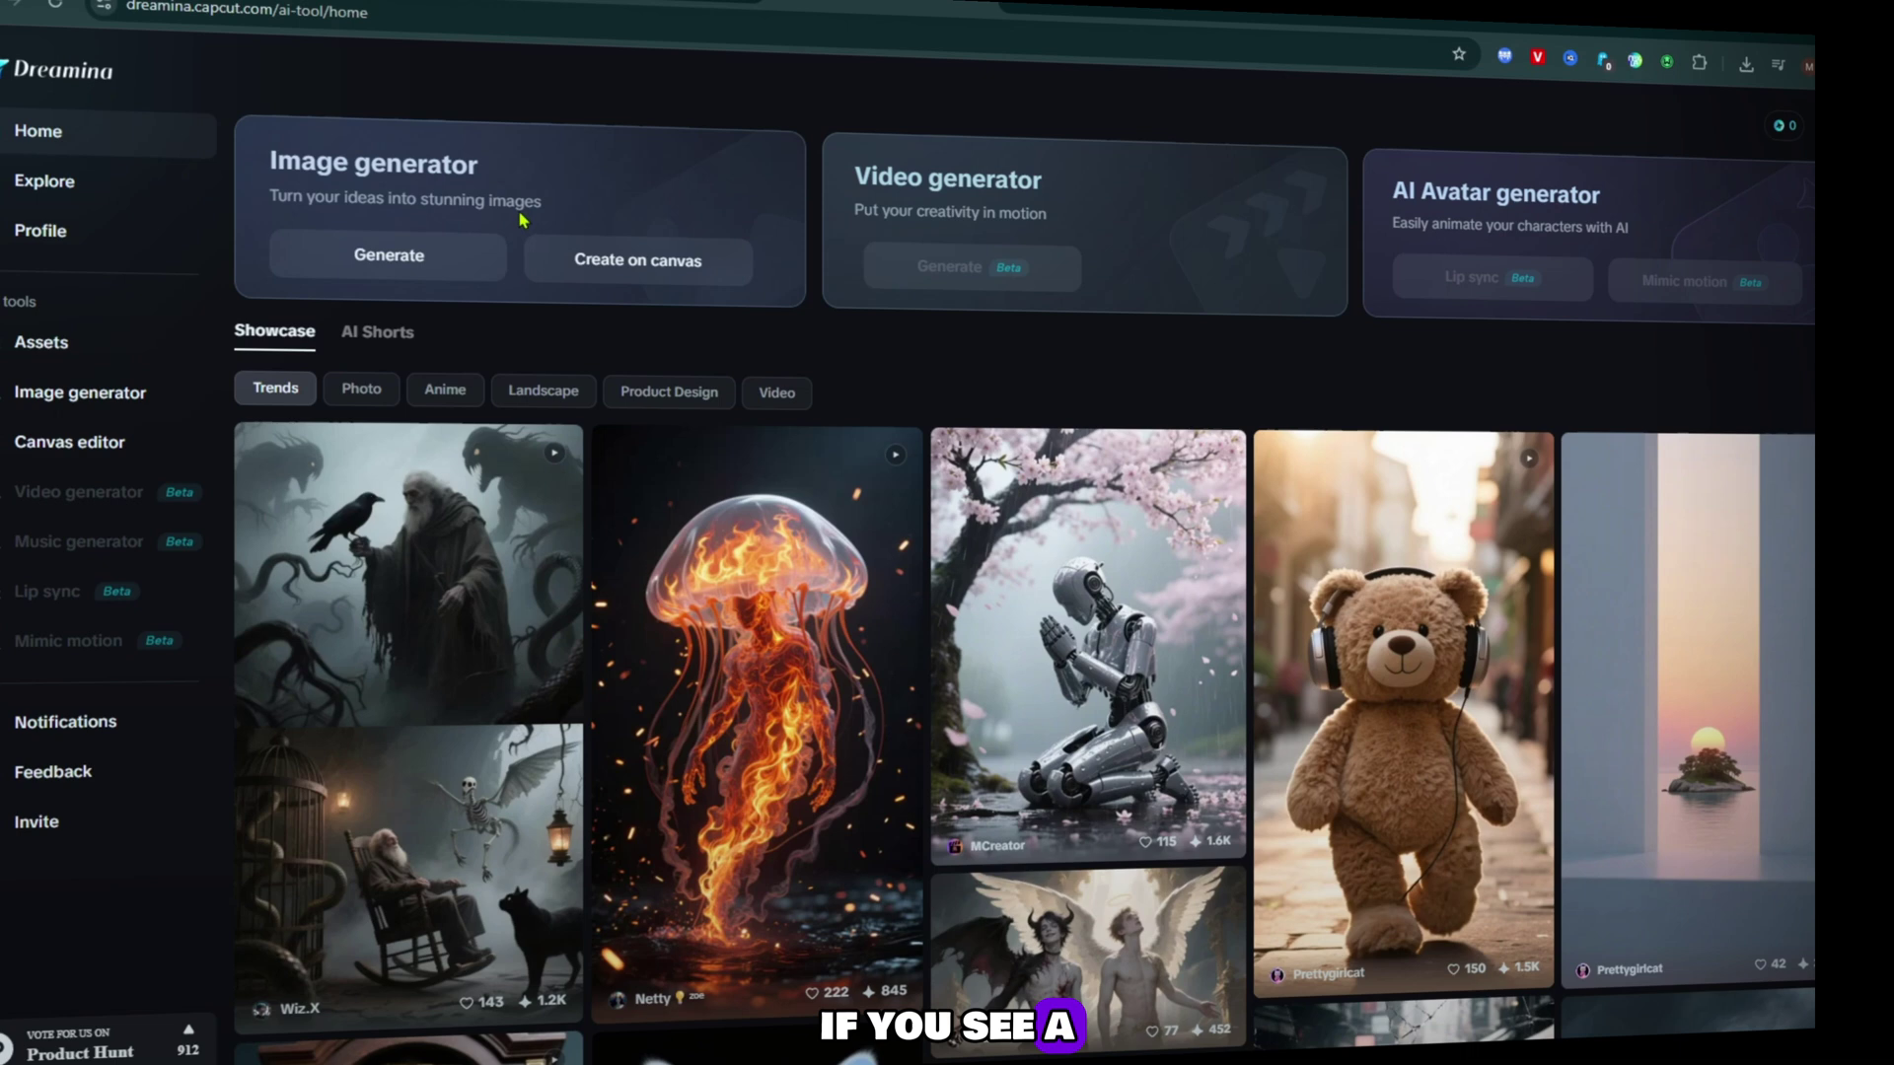
Step: Turn on the Windscribe VPN from its extension popup, then close the popup
left_click(1657, 64)
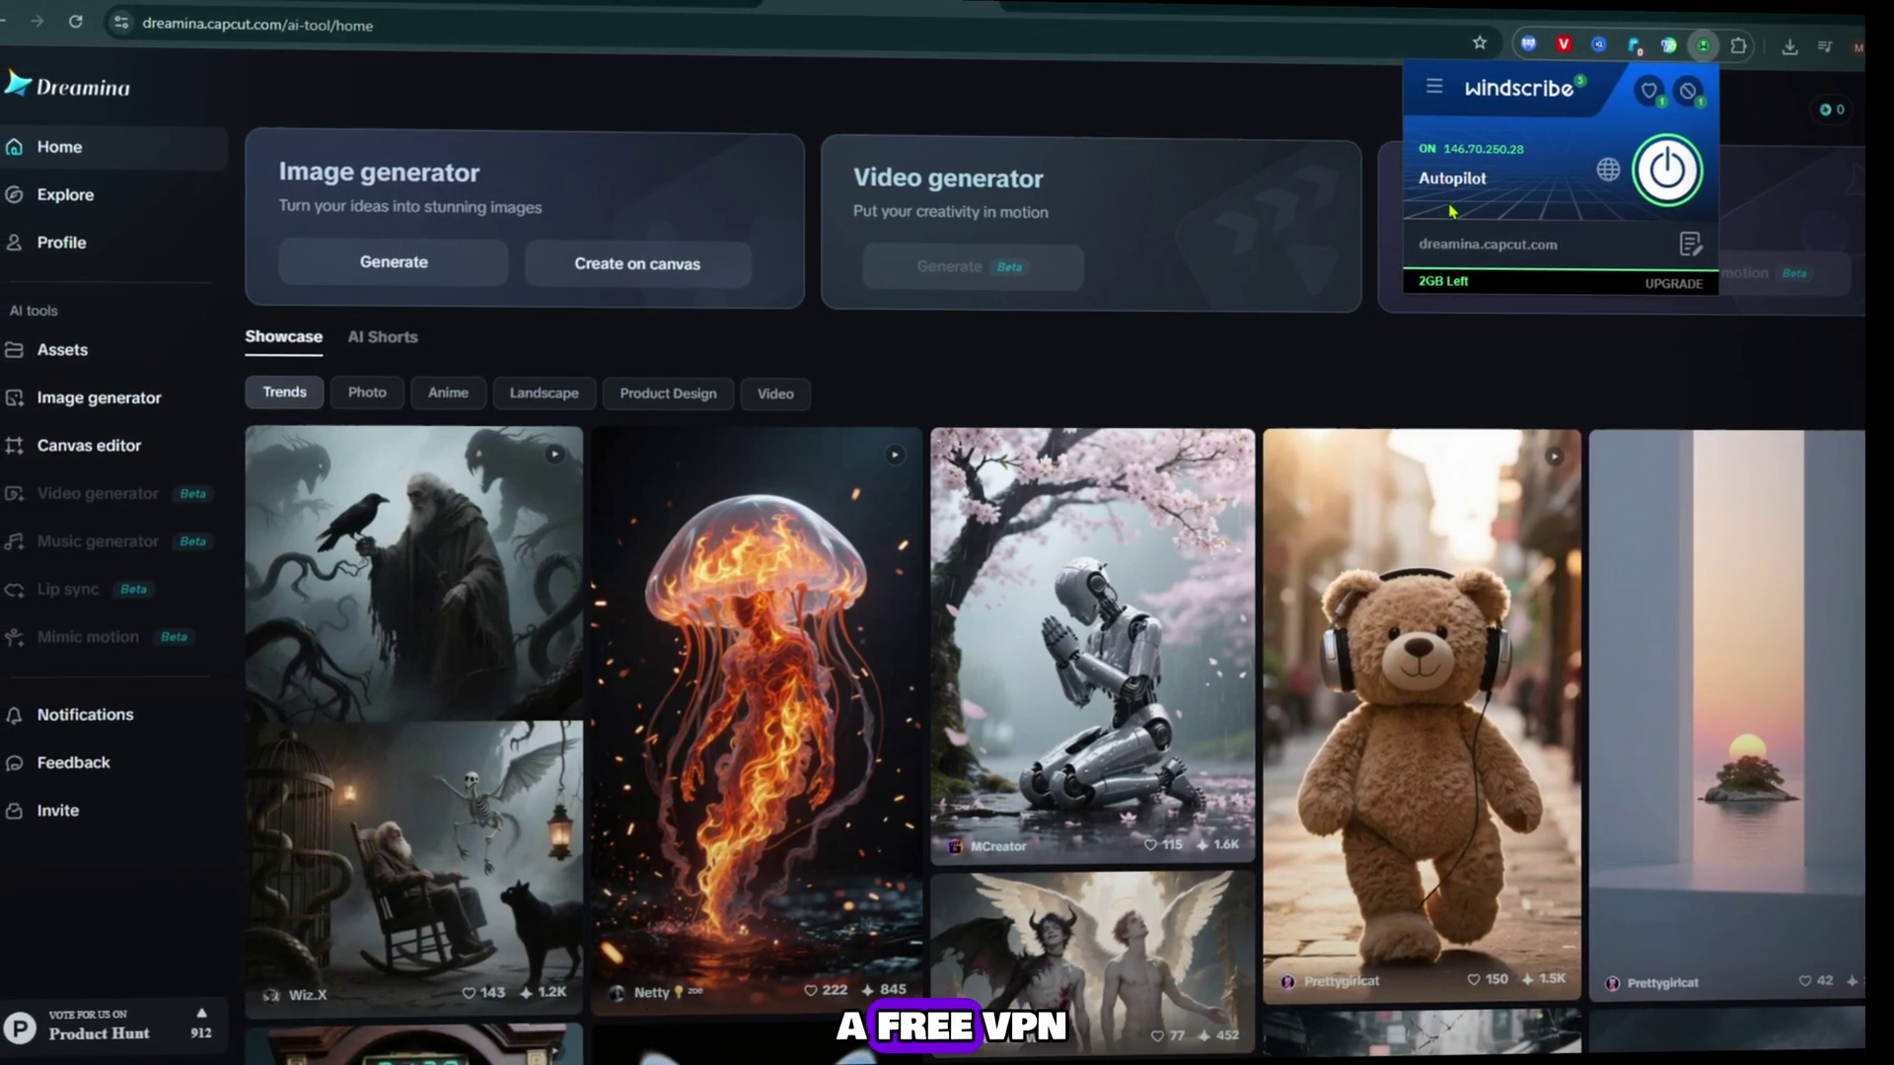
left_click(1075, 140)
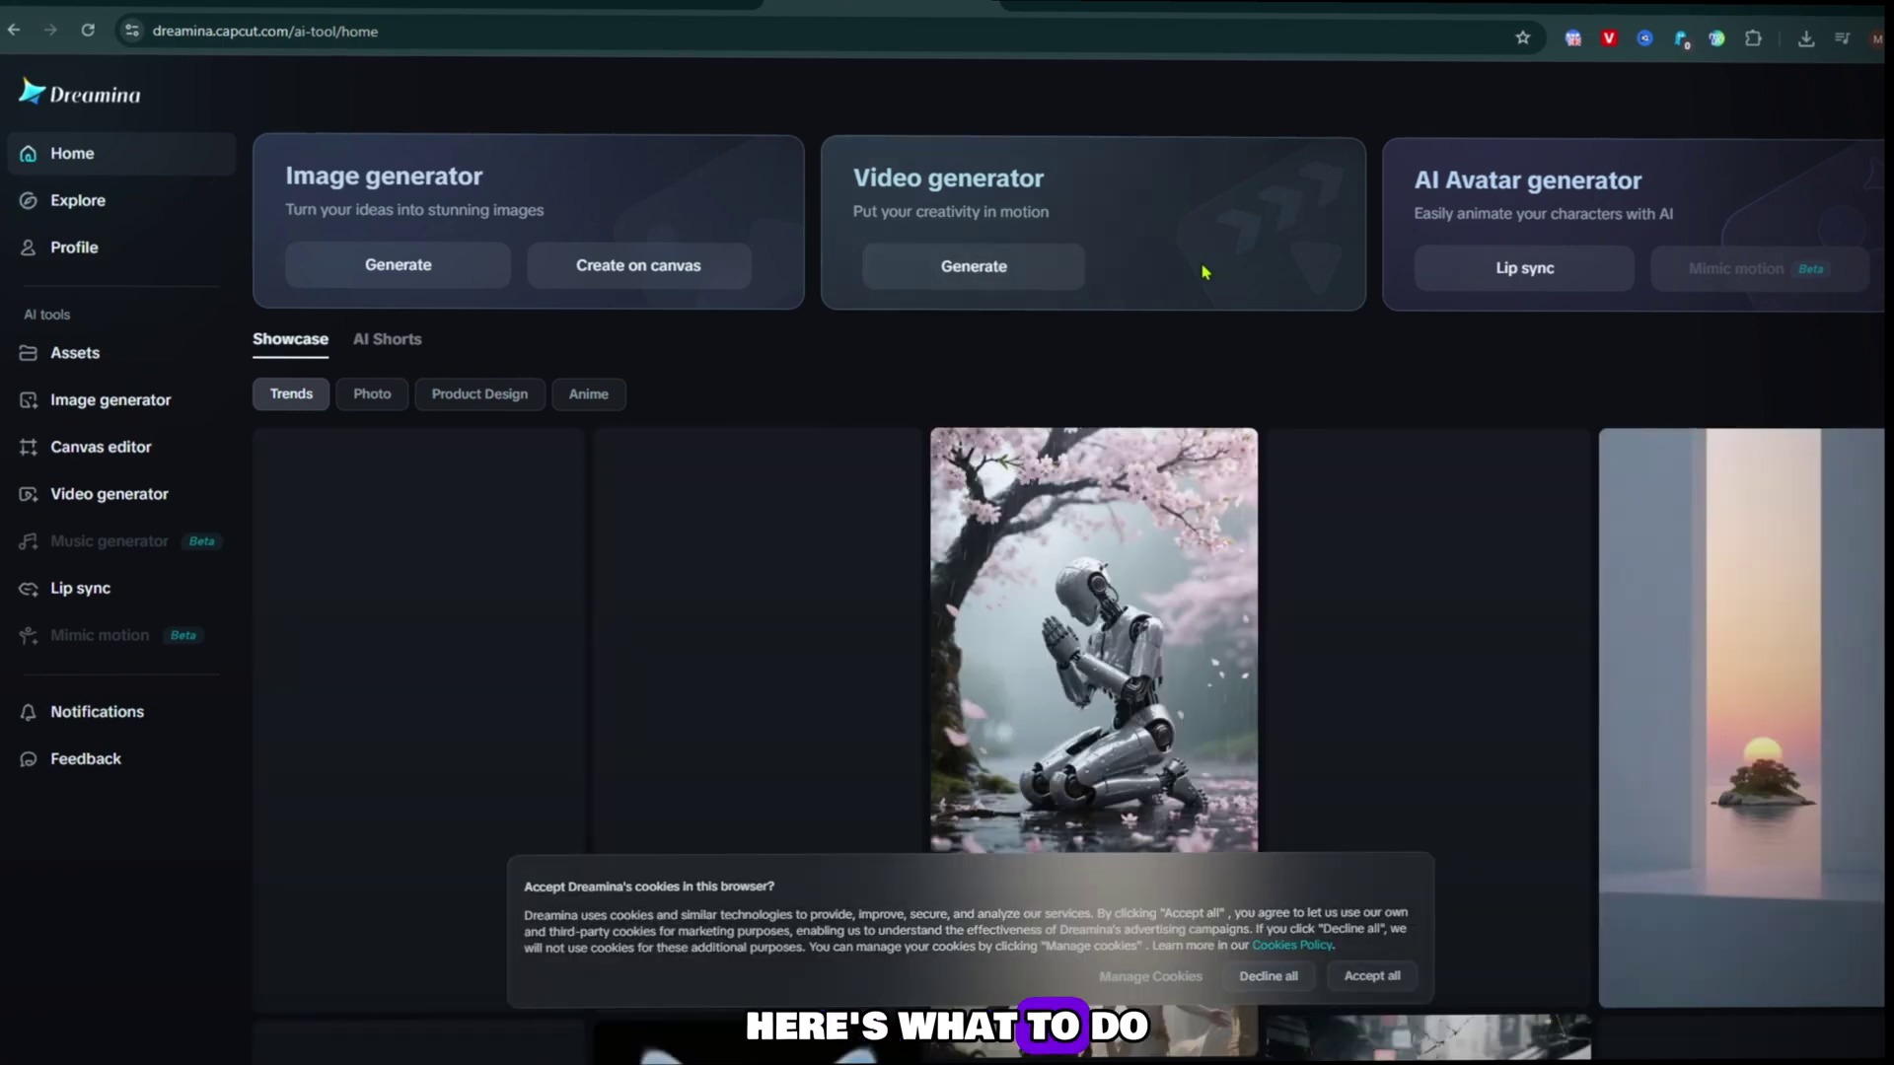
Step: Start a video with the lemming image as first frame using the Video S2.0 Pro model
left_click(989, 283)
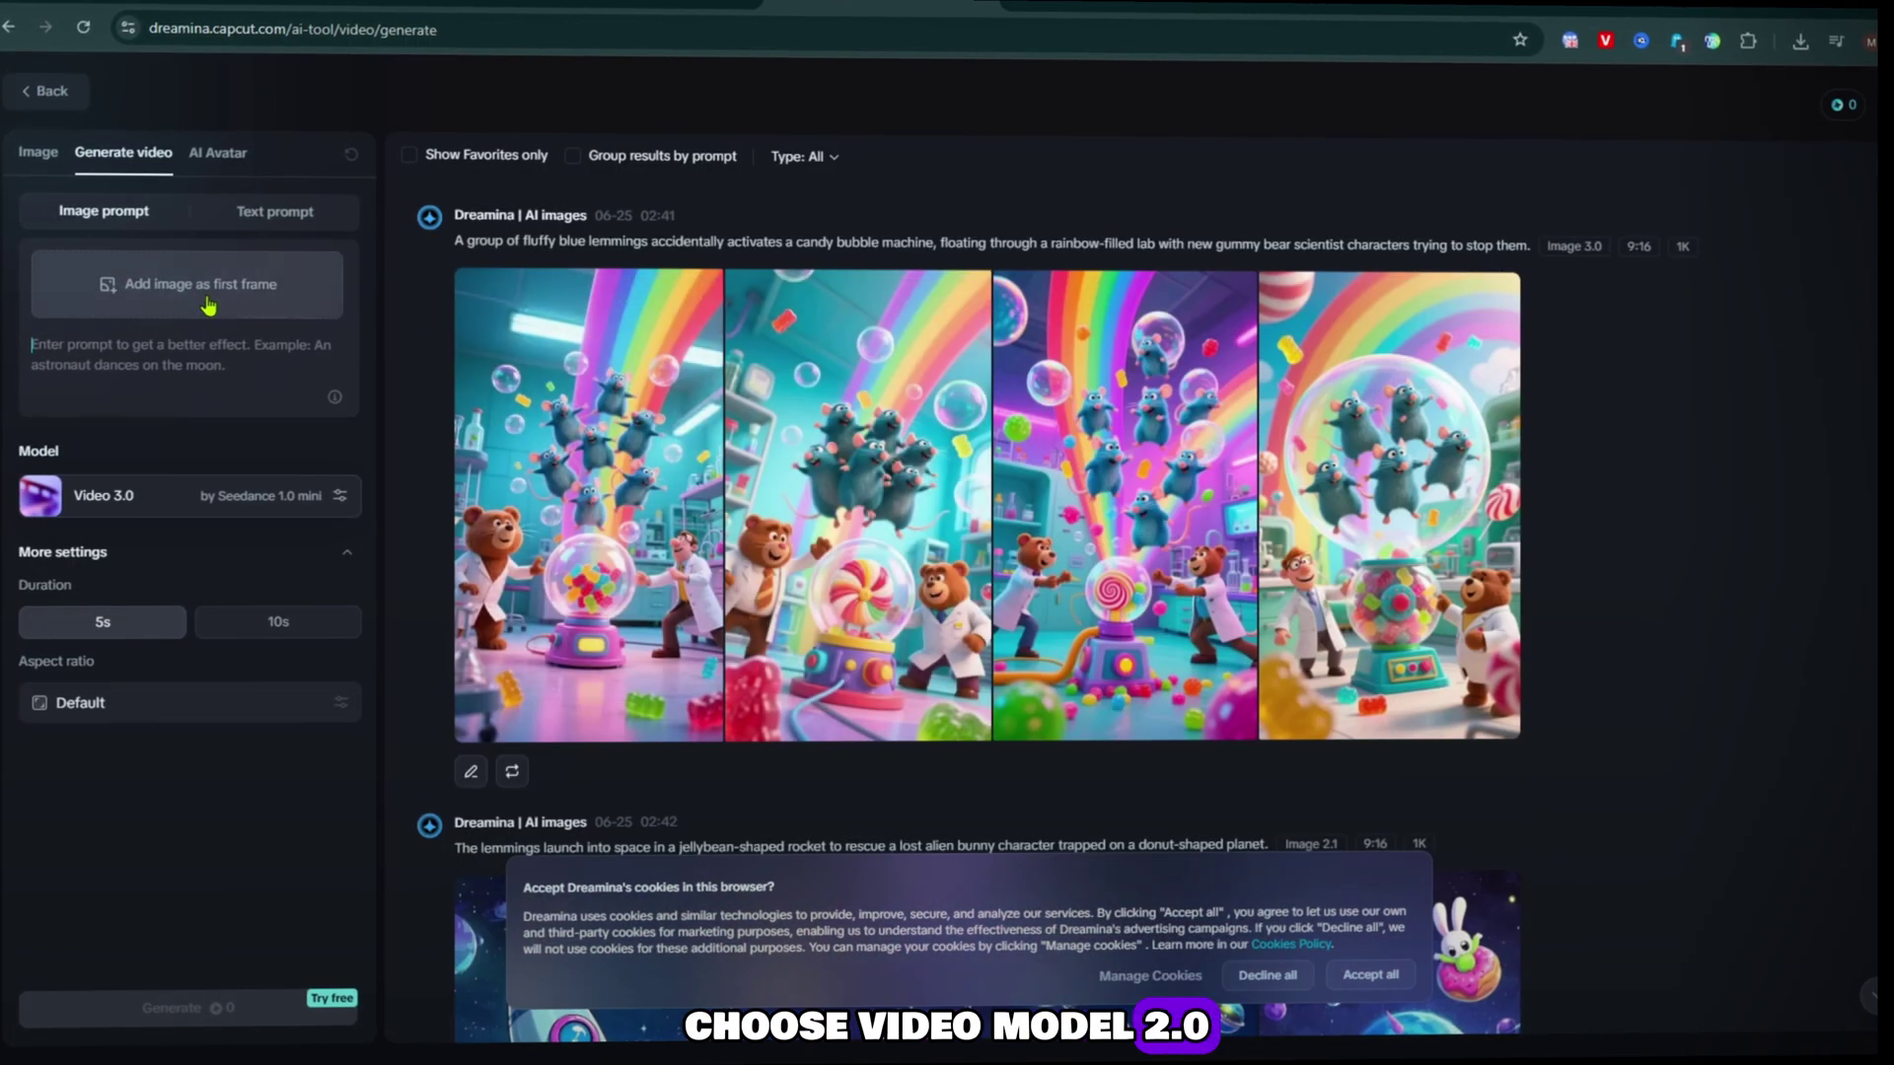
left_click(197, 284)
double_click(330, 286)
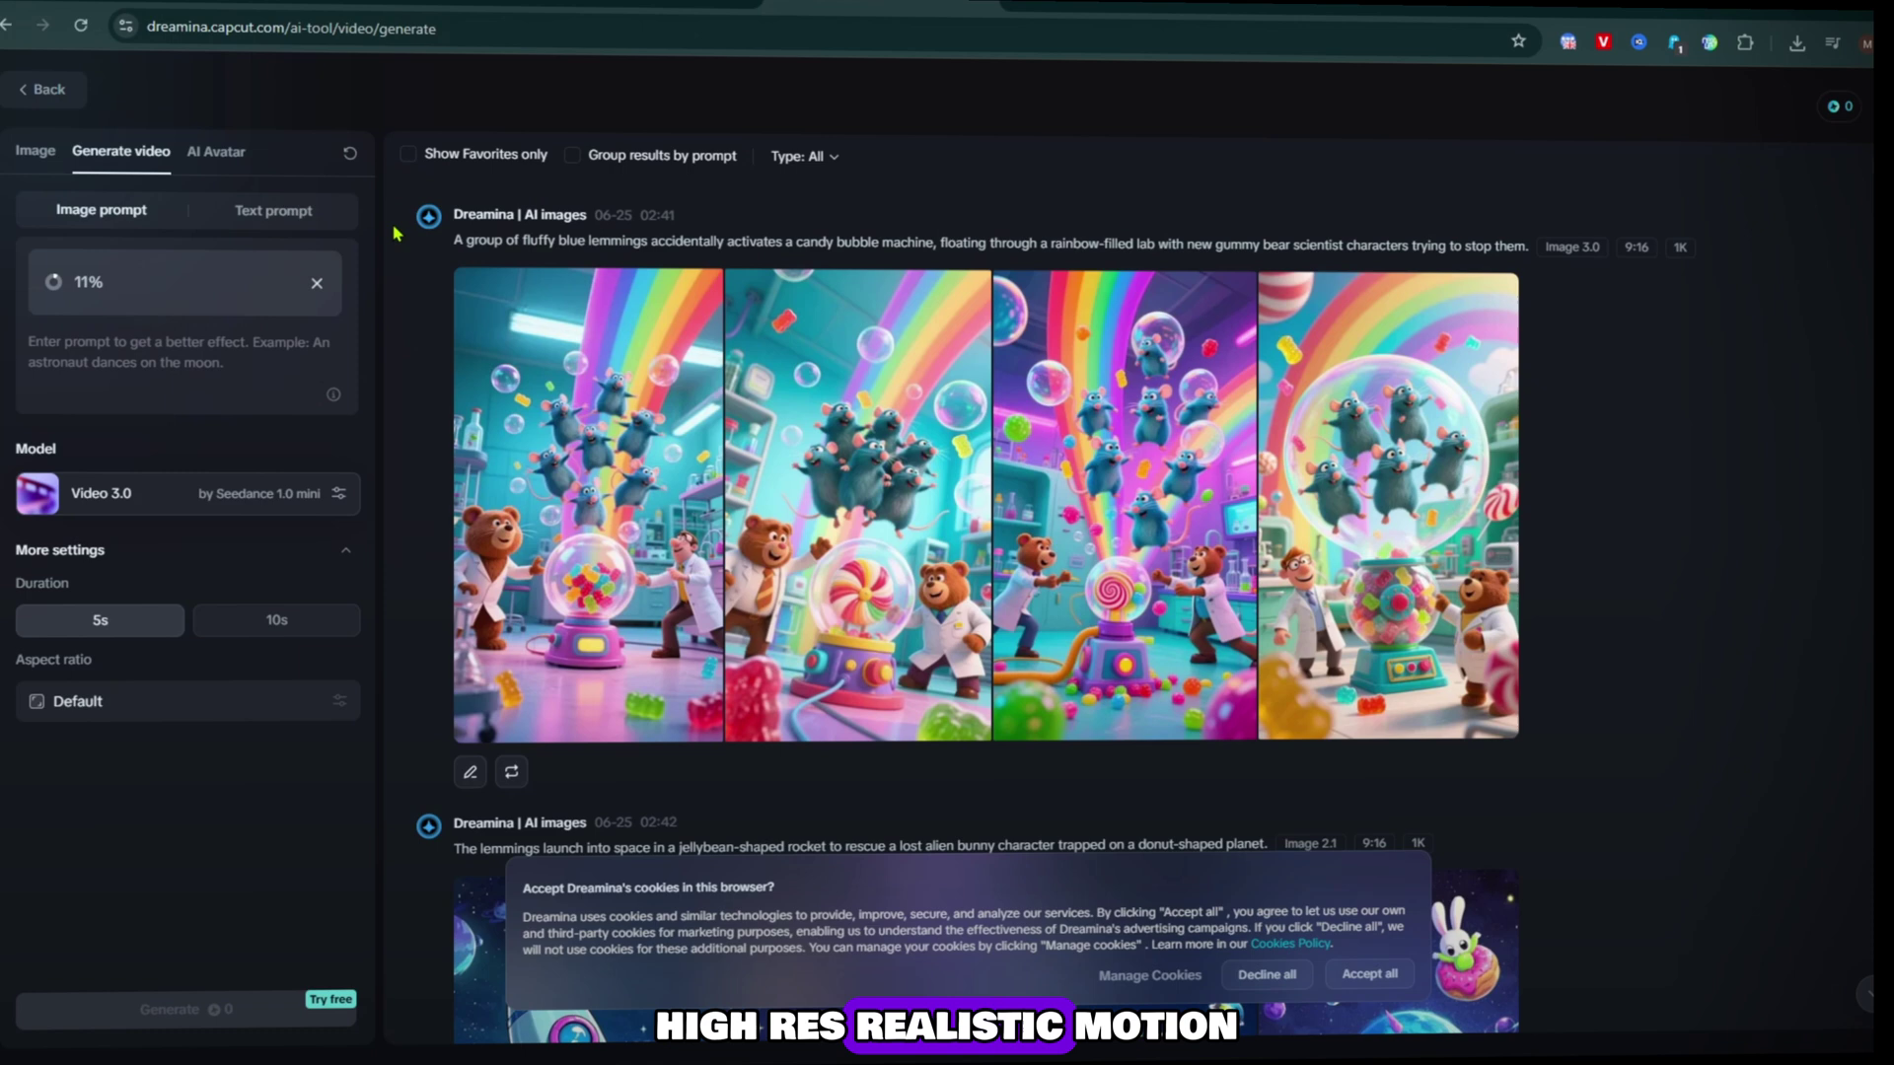
left_click(109, 511)
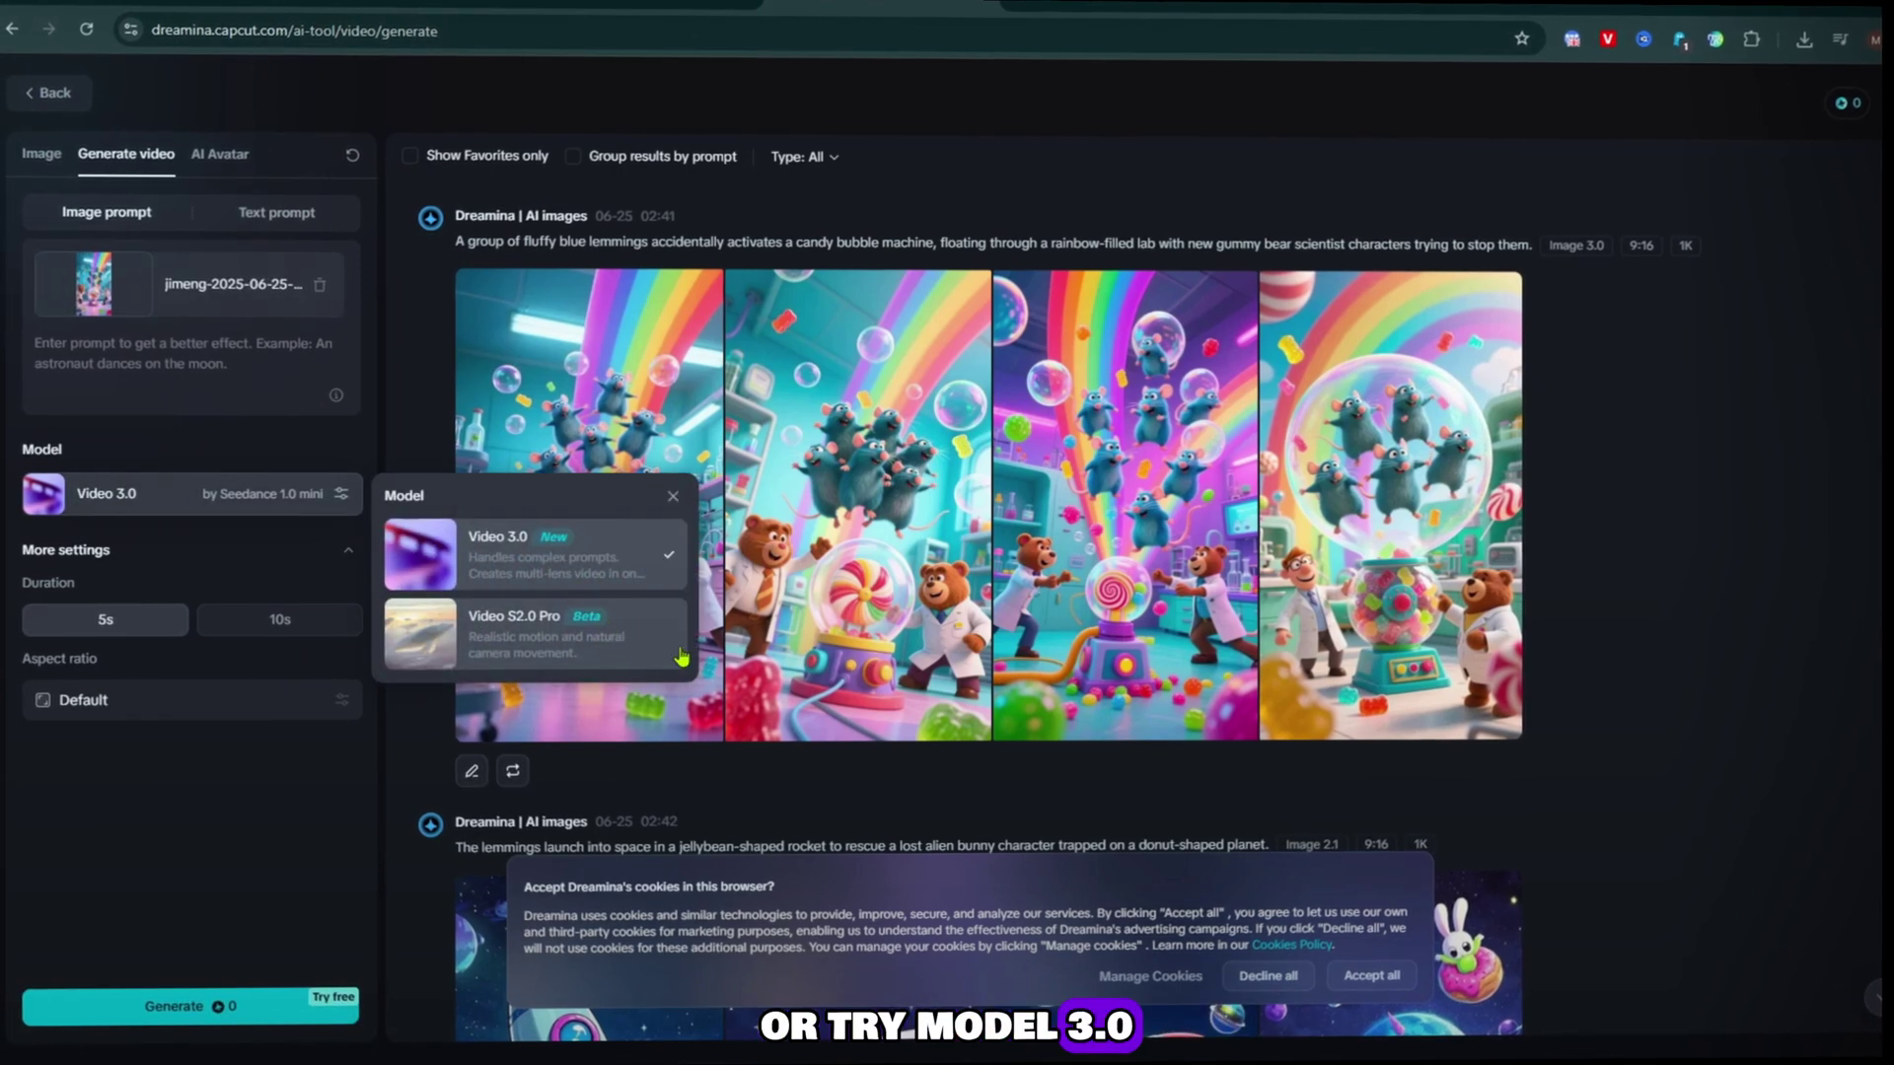
left_click(643, 628)
Step: Paste the candy-lab text prompt, set 9:16, and generate the 5-second video
left_click(280, 214)
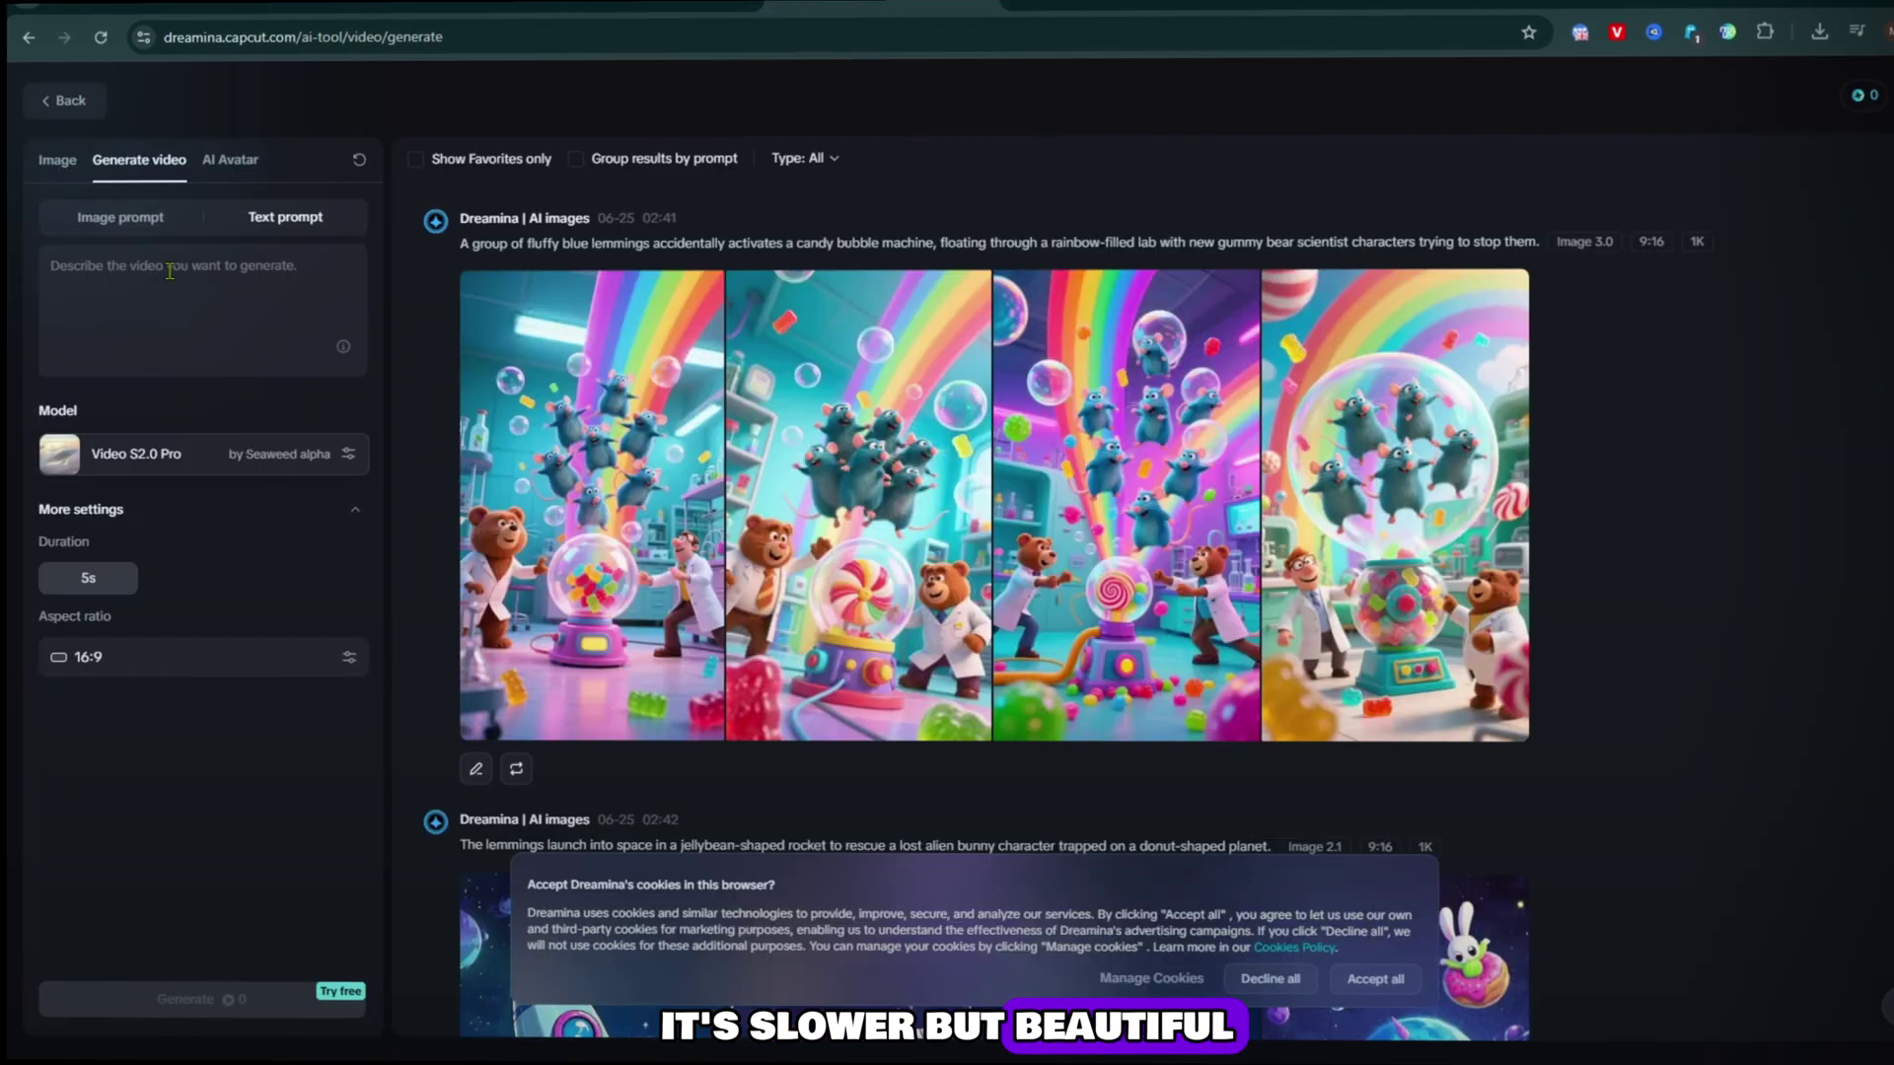
left_click(170, 270)
type("A group of fluffy blue lemmings accidentally activates a candy bubble machine, floating through a rainbow-filled lab with new gummy bear scientist characters trying to stop them.")
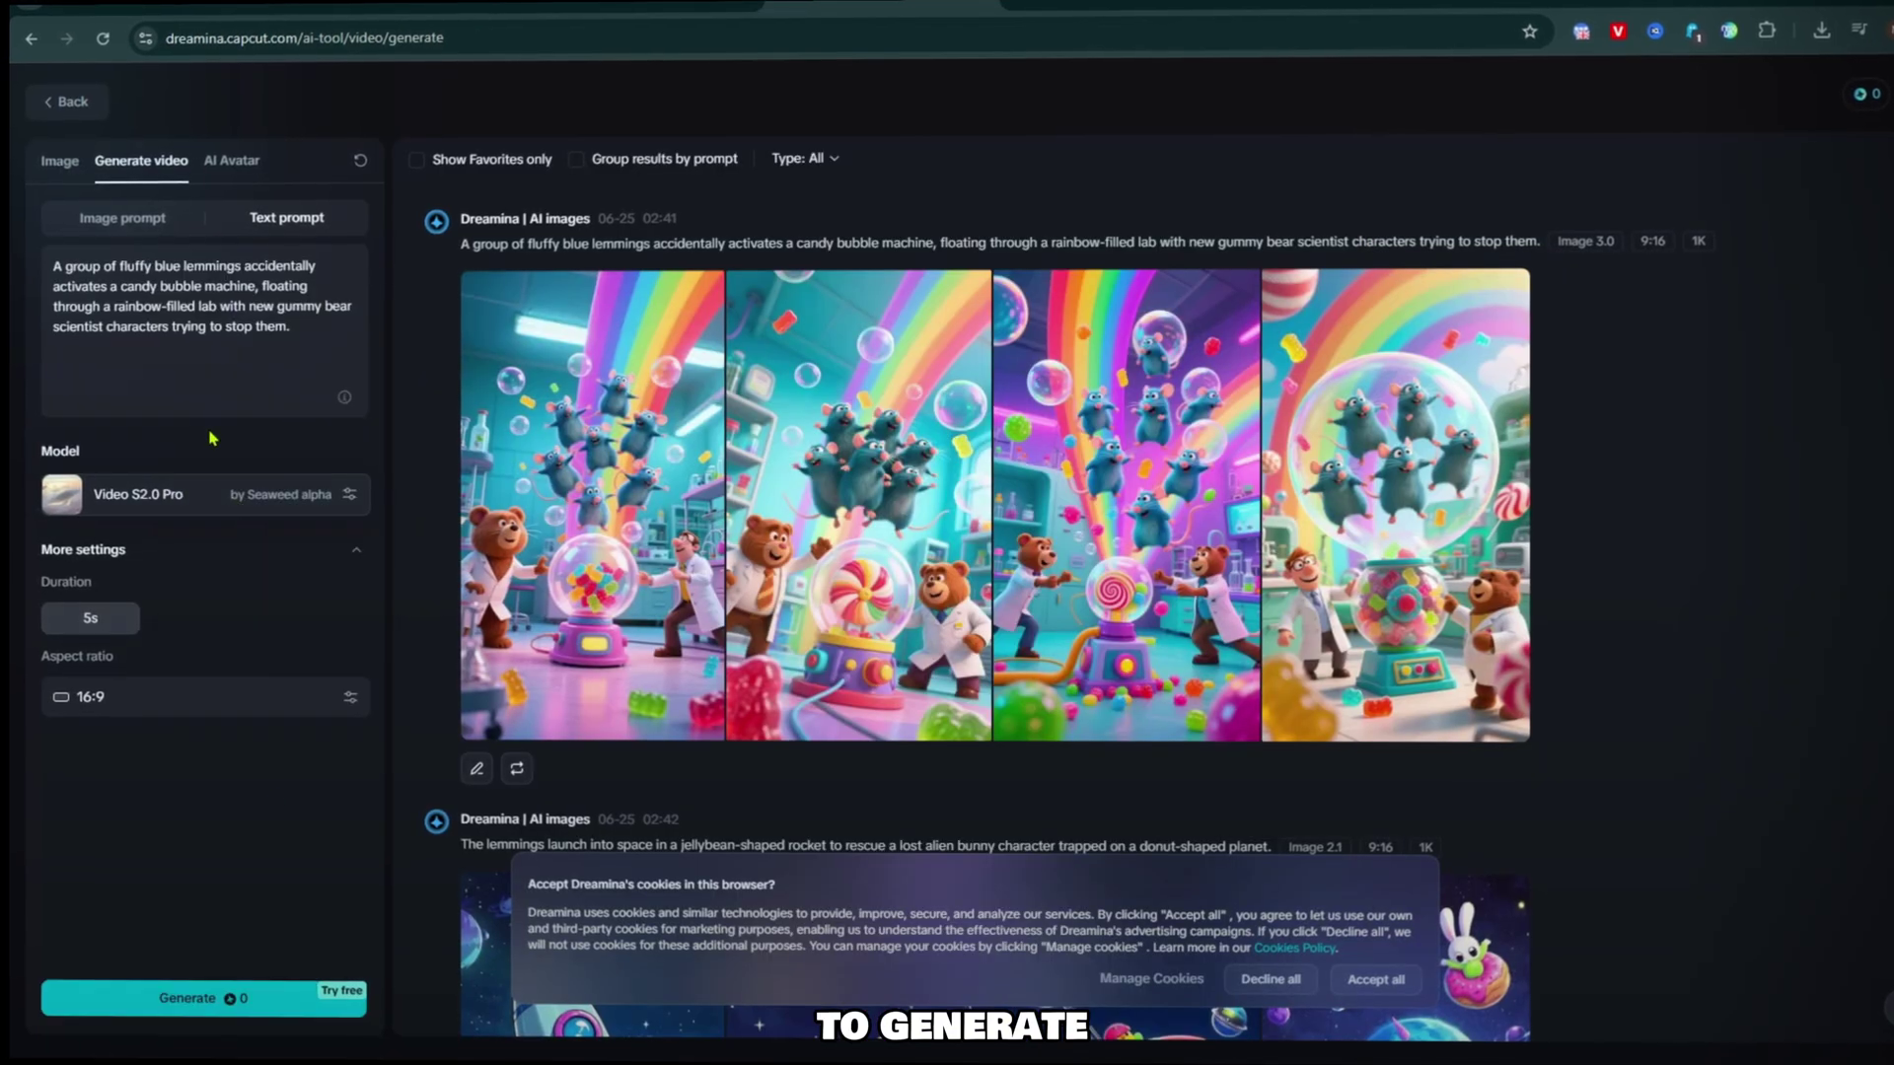
left_click(197, 696)
left_click(519, 752)
left_click(187, 997)
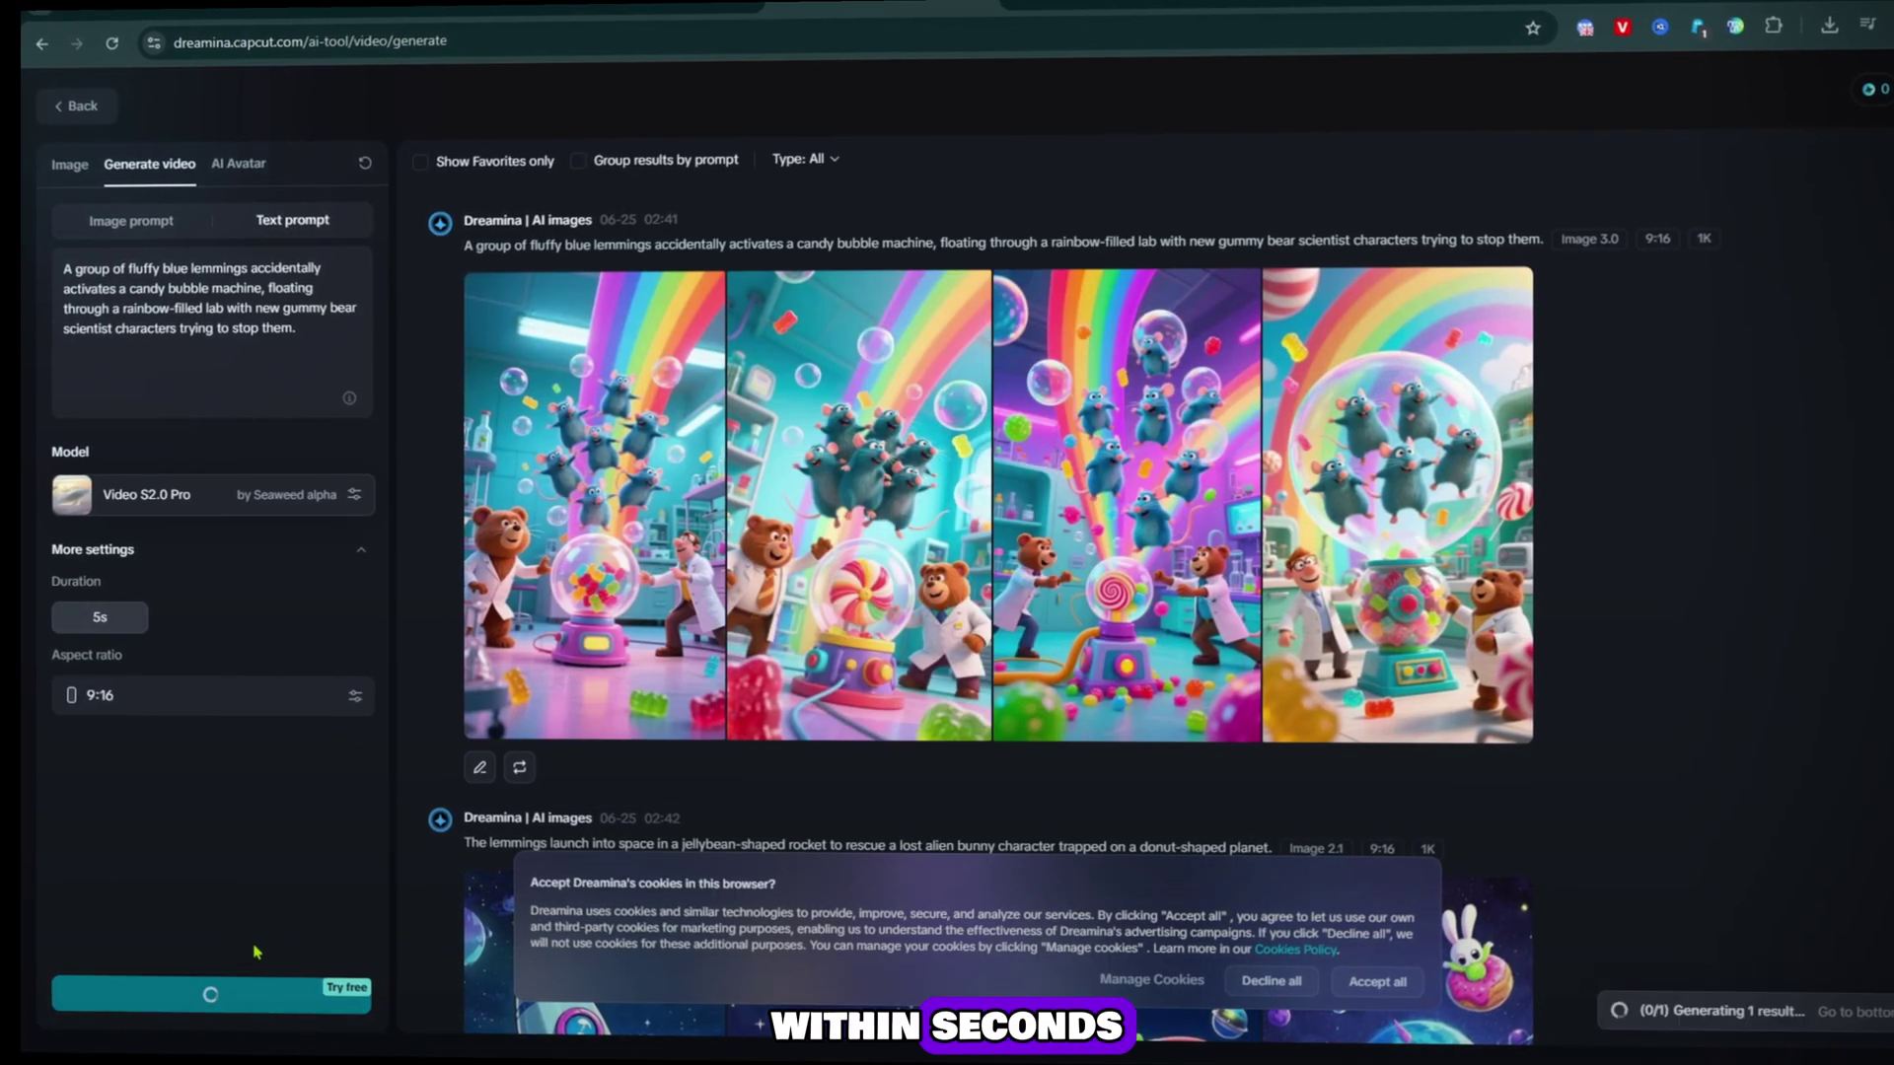
left_click(1376, 979)
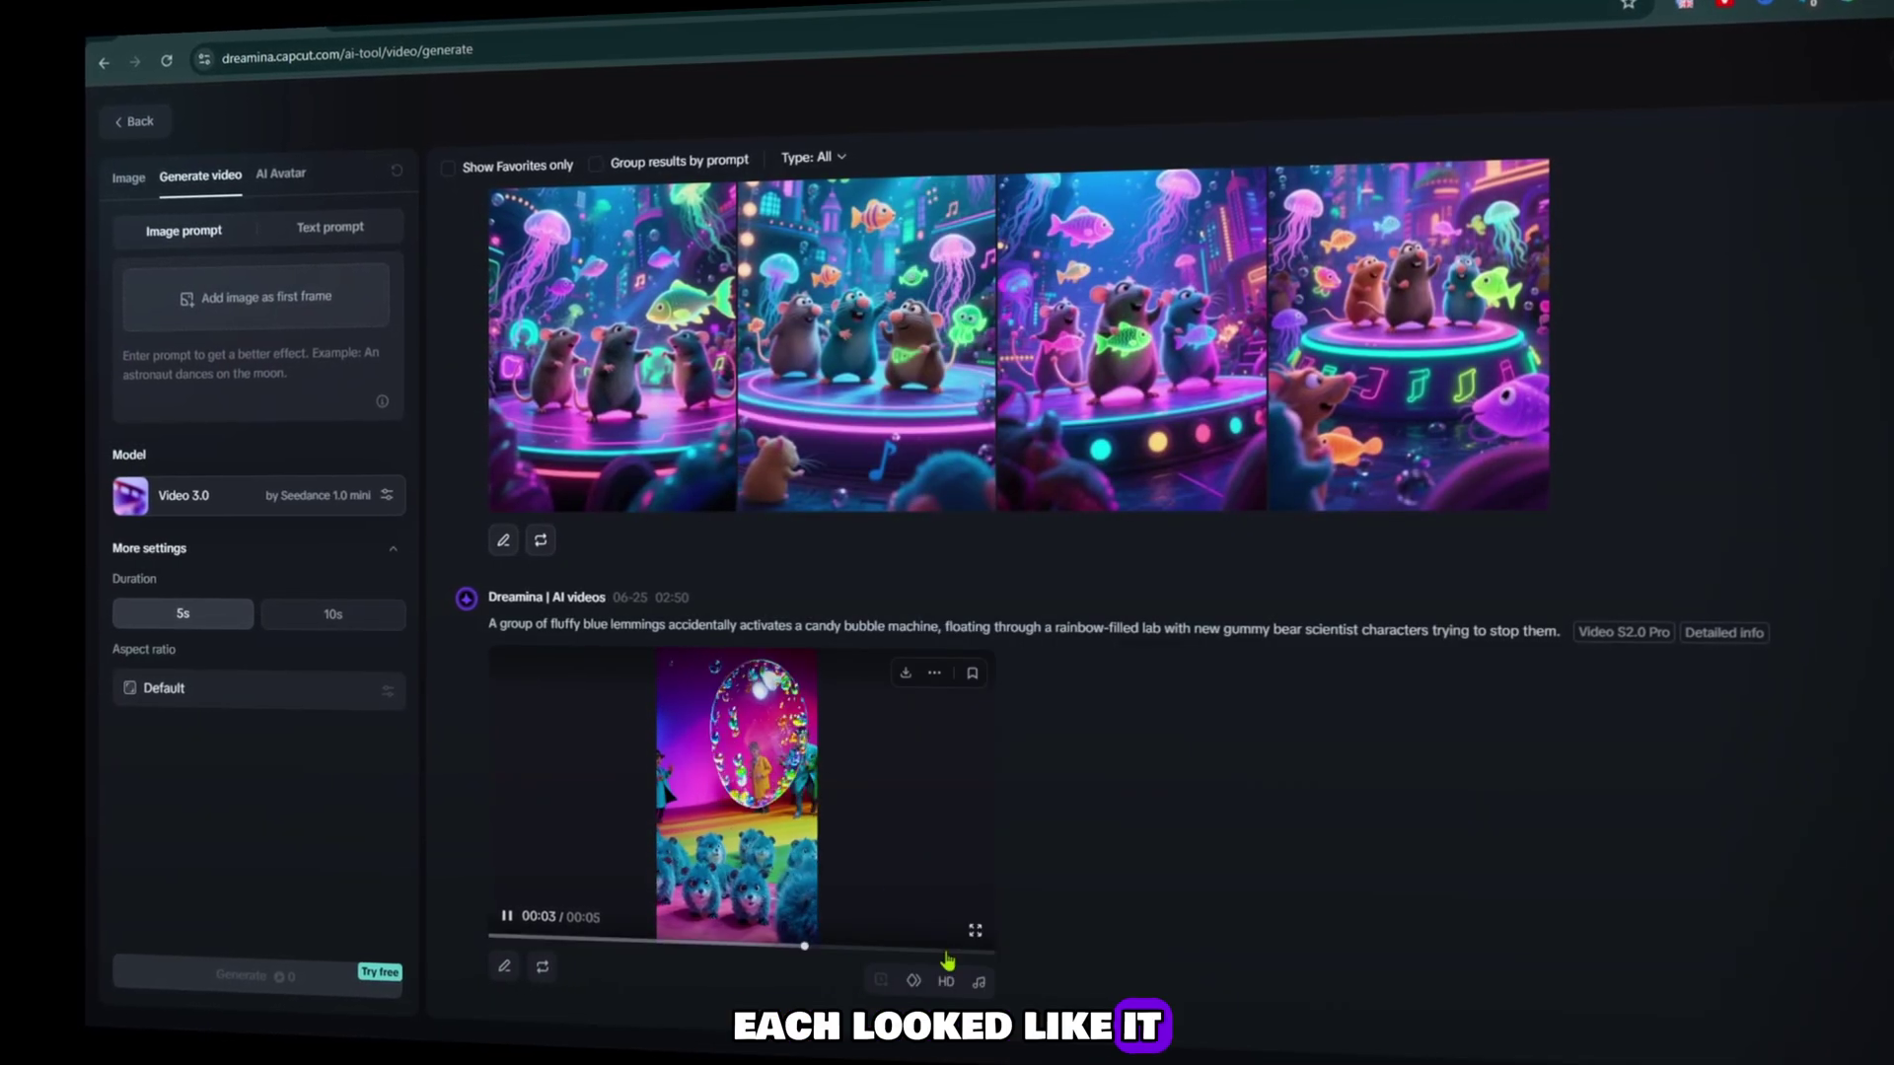
left_click(975, 930)
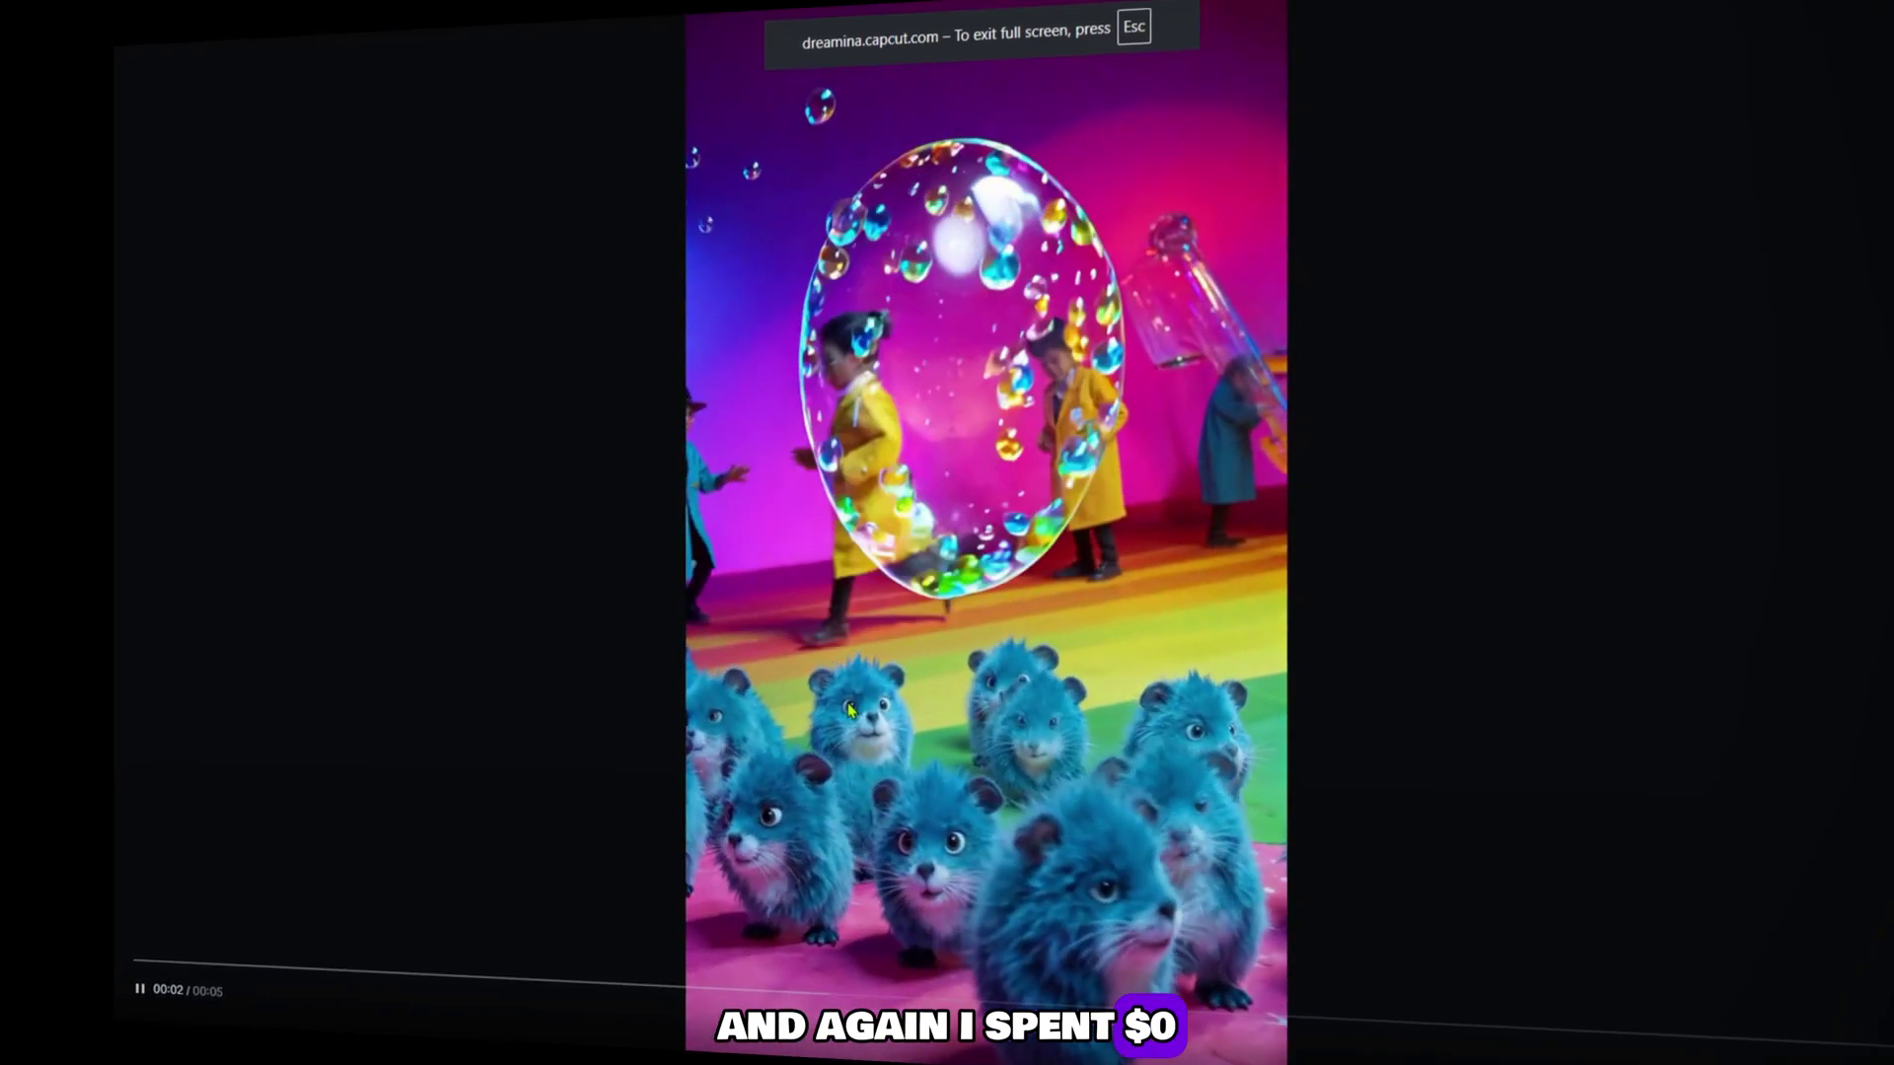
key("Escape")
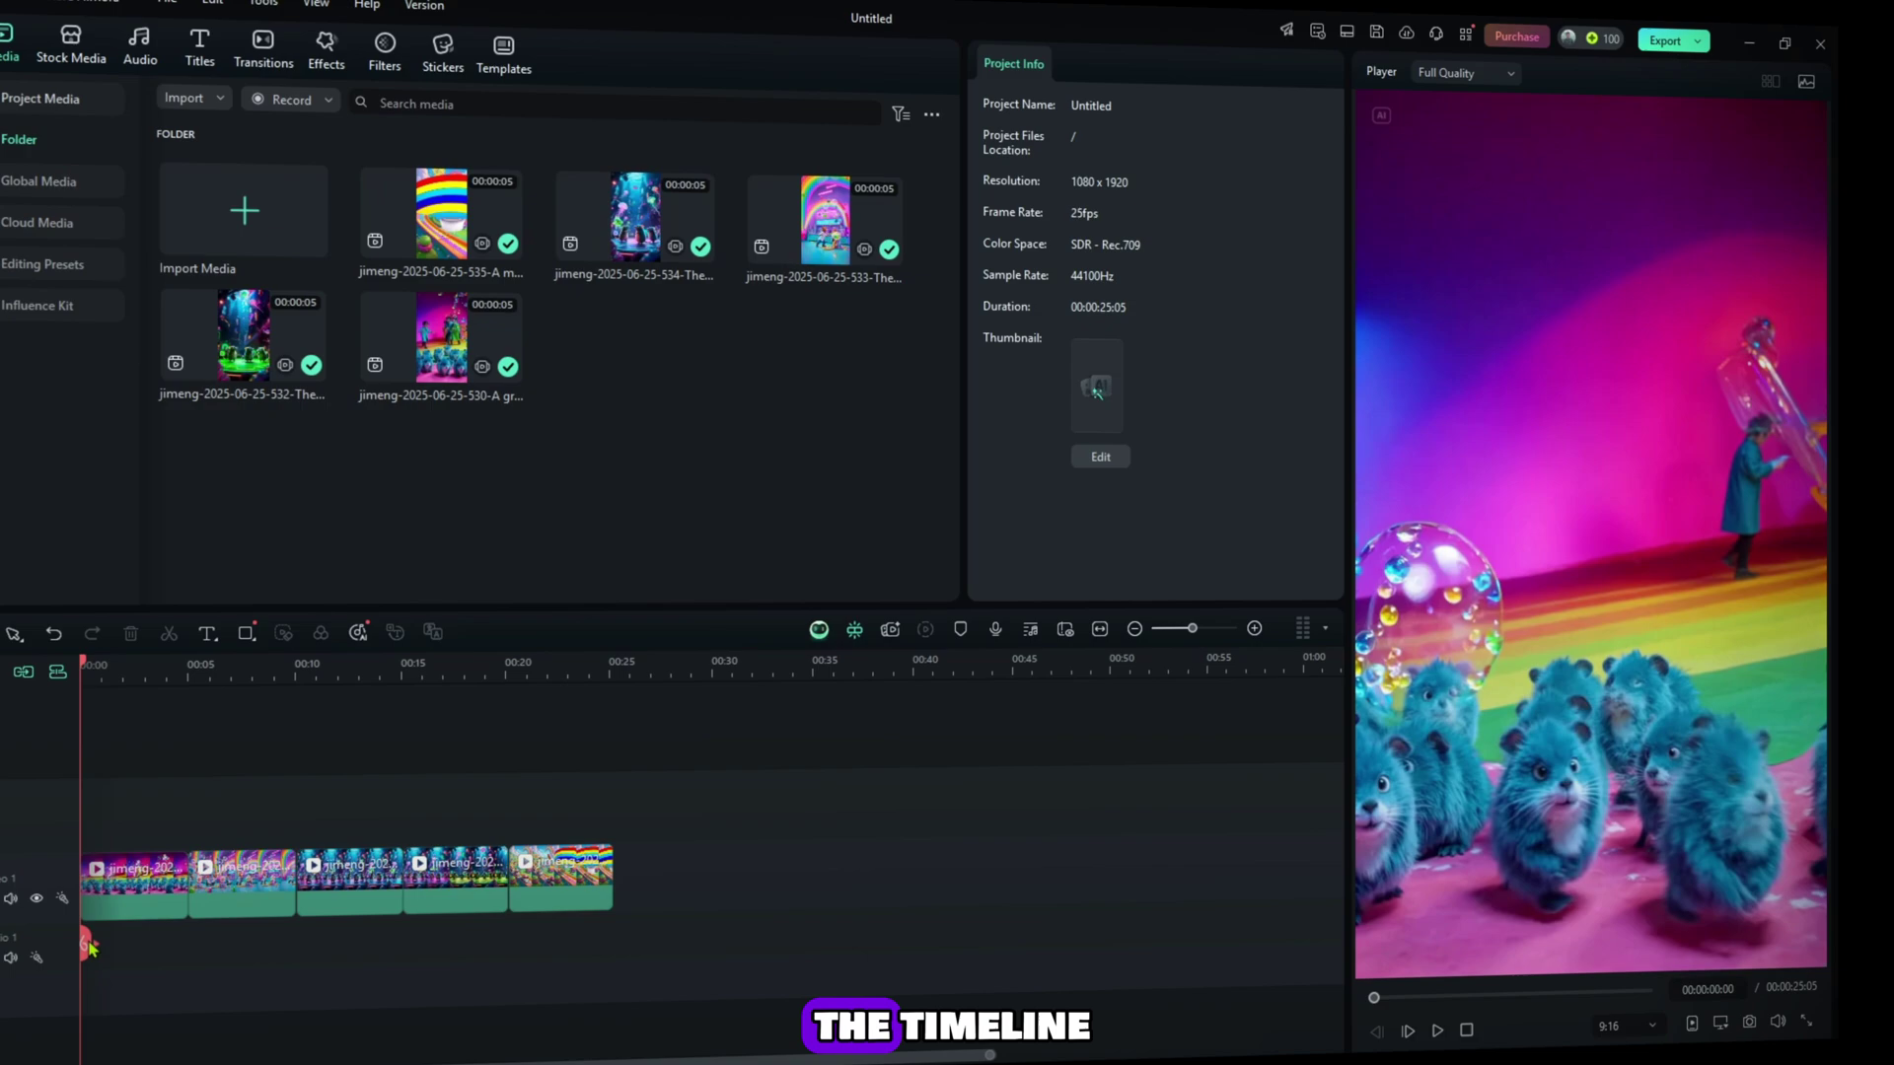
Step: Add Dissolve, Warp Zoom 6, Fade and Dissolve transitions at the four clip joins and preview them
mouse_move(87, 945)
left_mouse_down()
mouse_move(219, 924)
mouse_move(580, 925)
mouse_move(89, 962)
left_mouse_up()
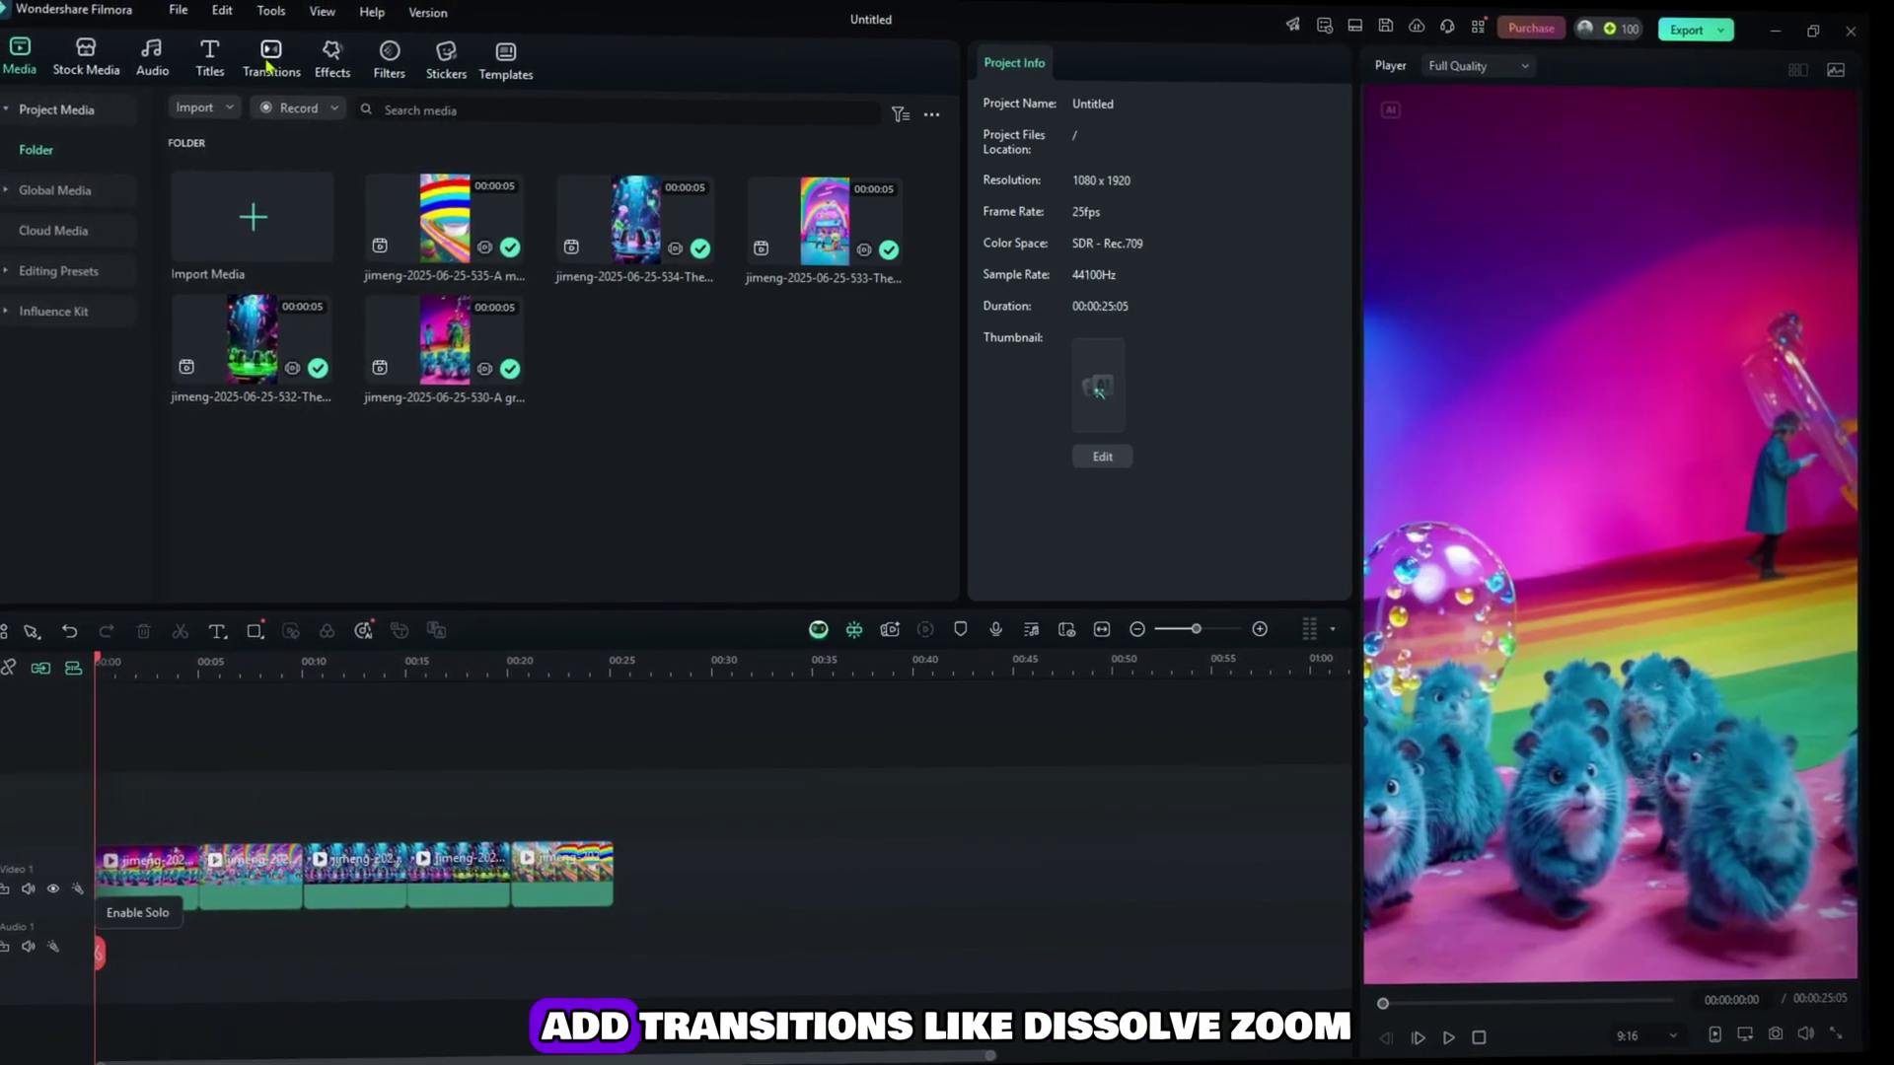
left_click(267, 65)
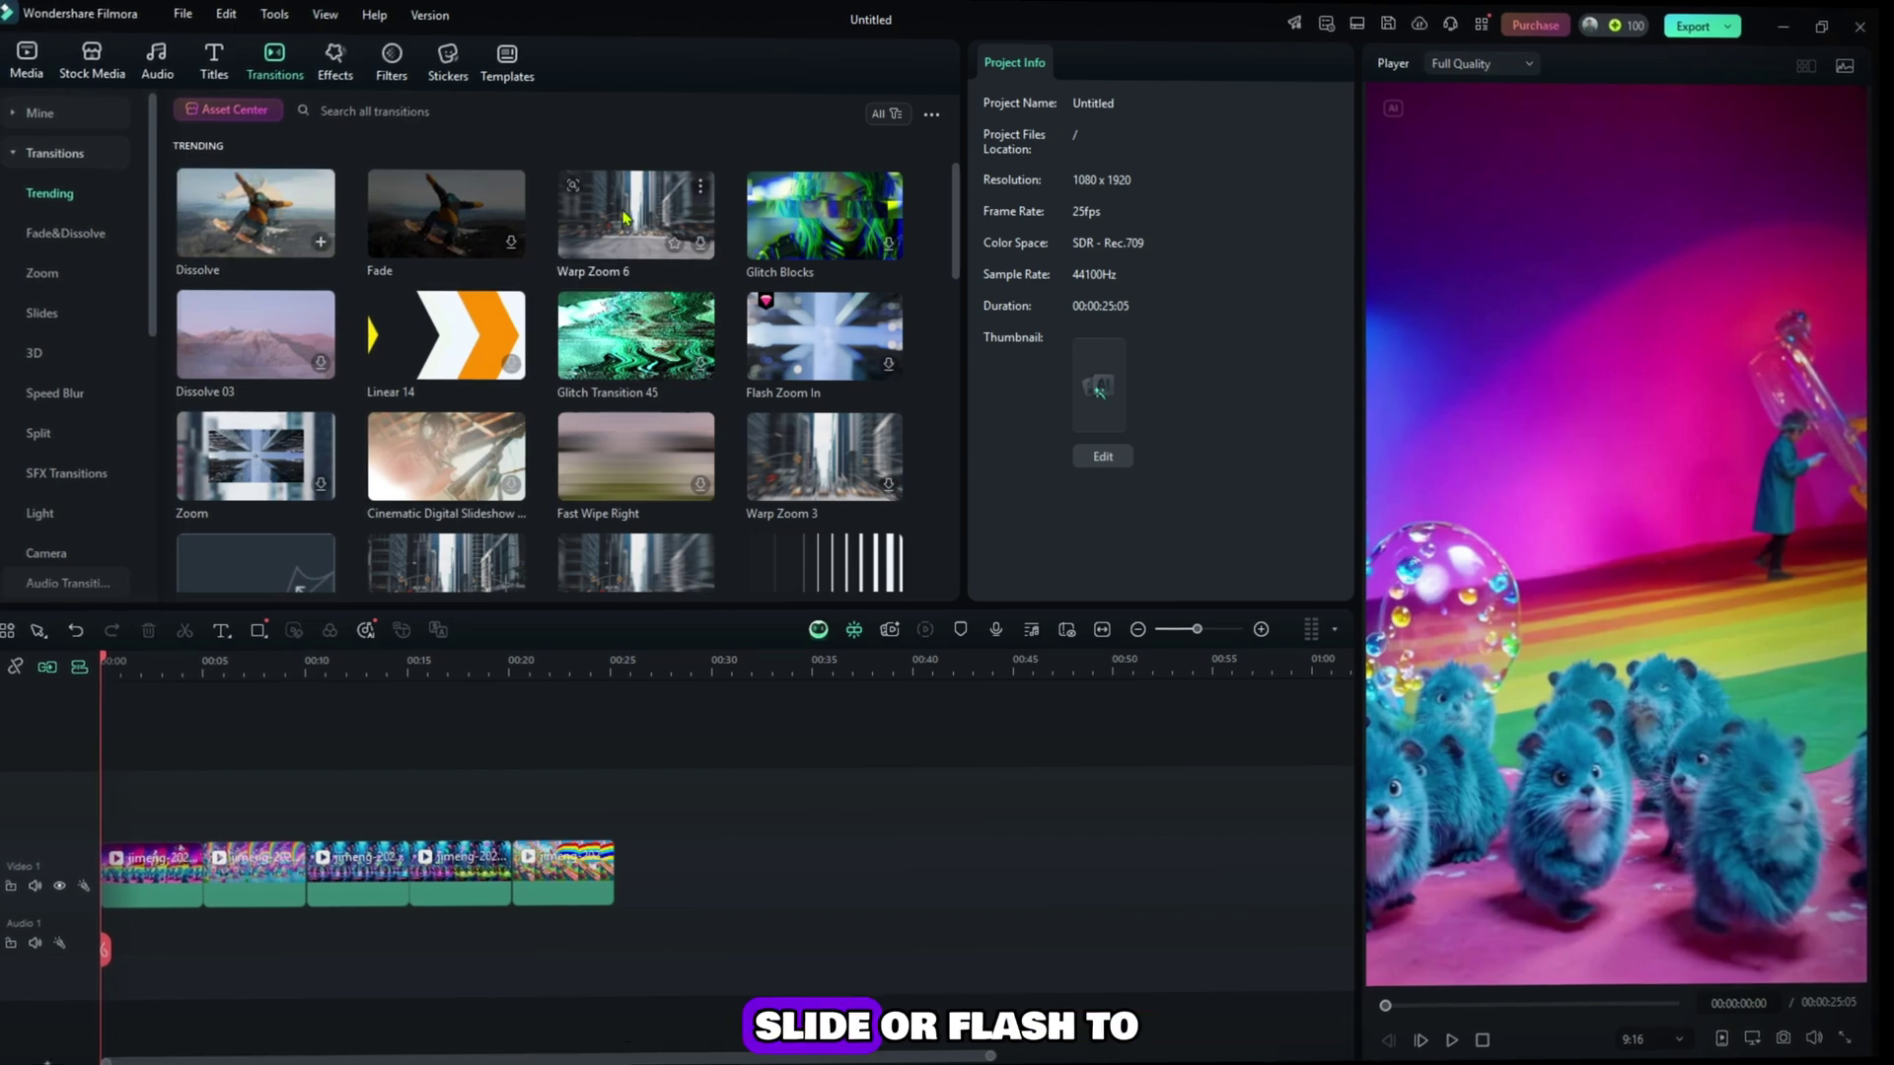
left_click_drag(338, 580, 204, 850)
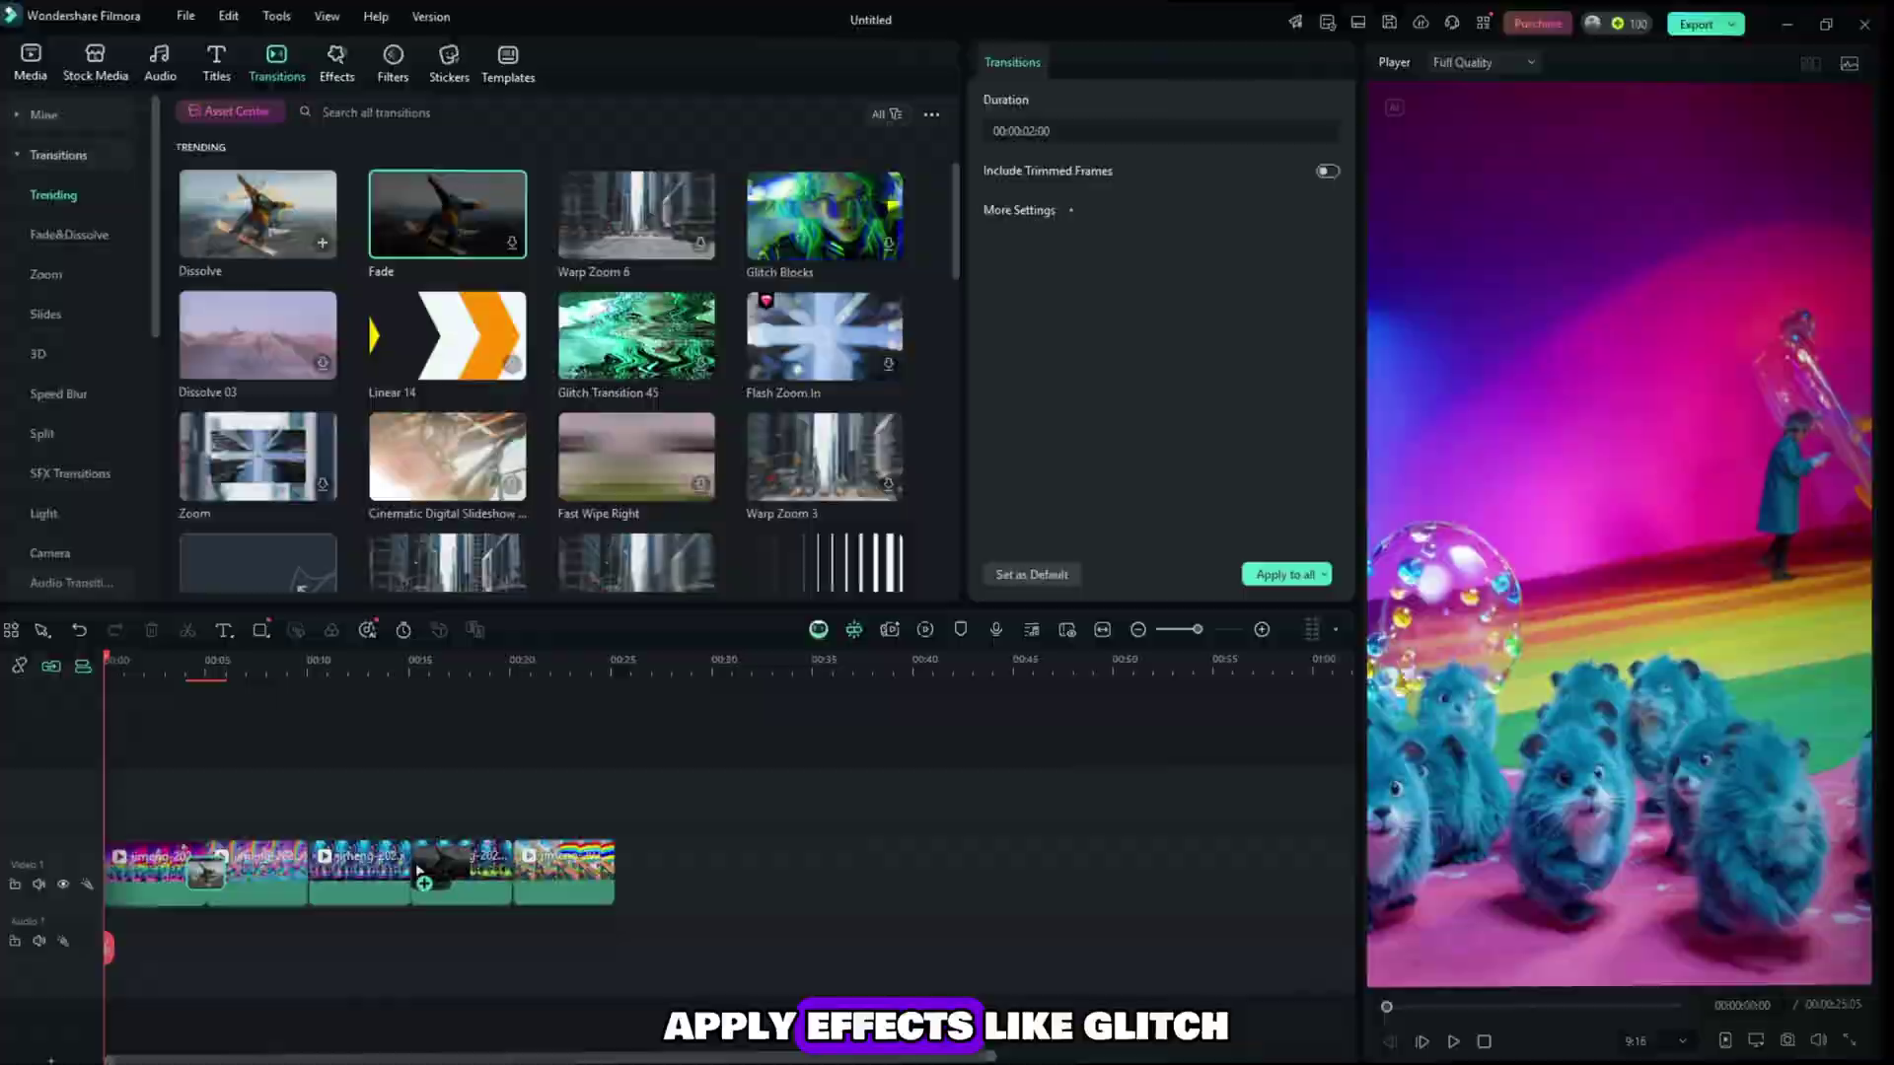
left_click_drag(419, 870, 421, 872)
left_click_drag(623, 227, 307, 873)
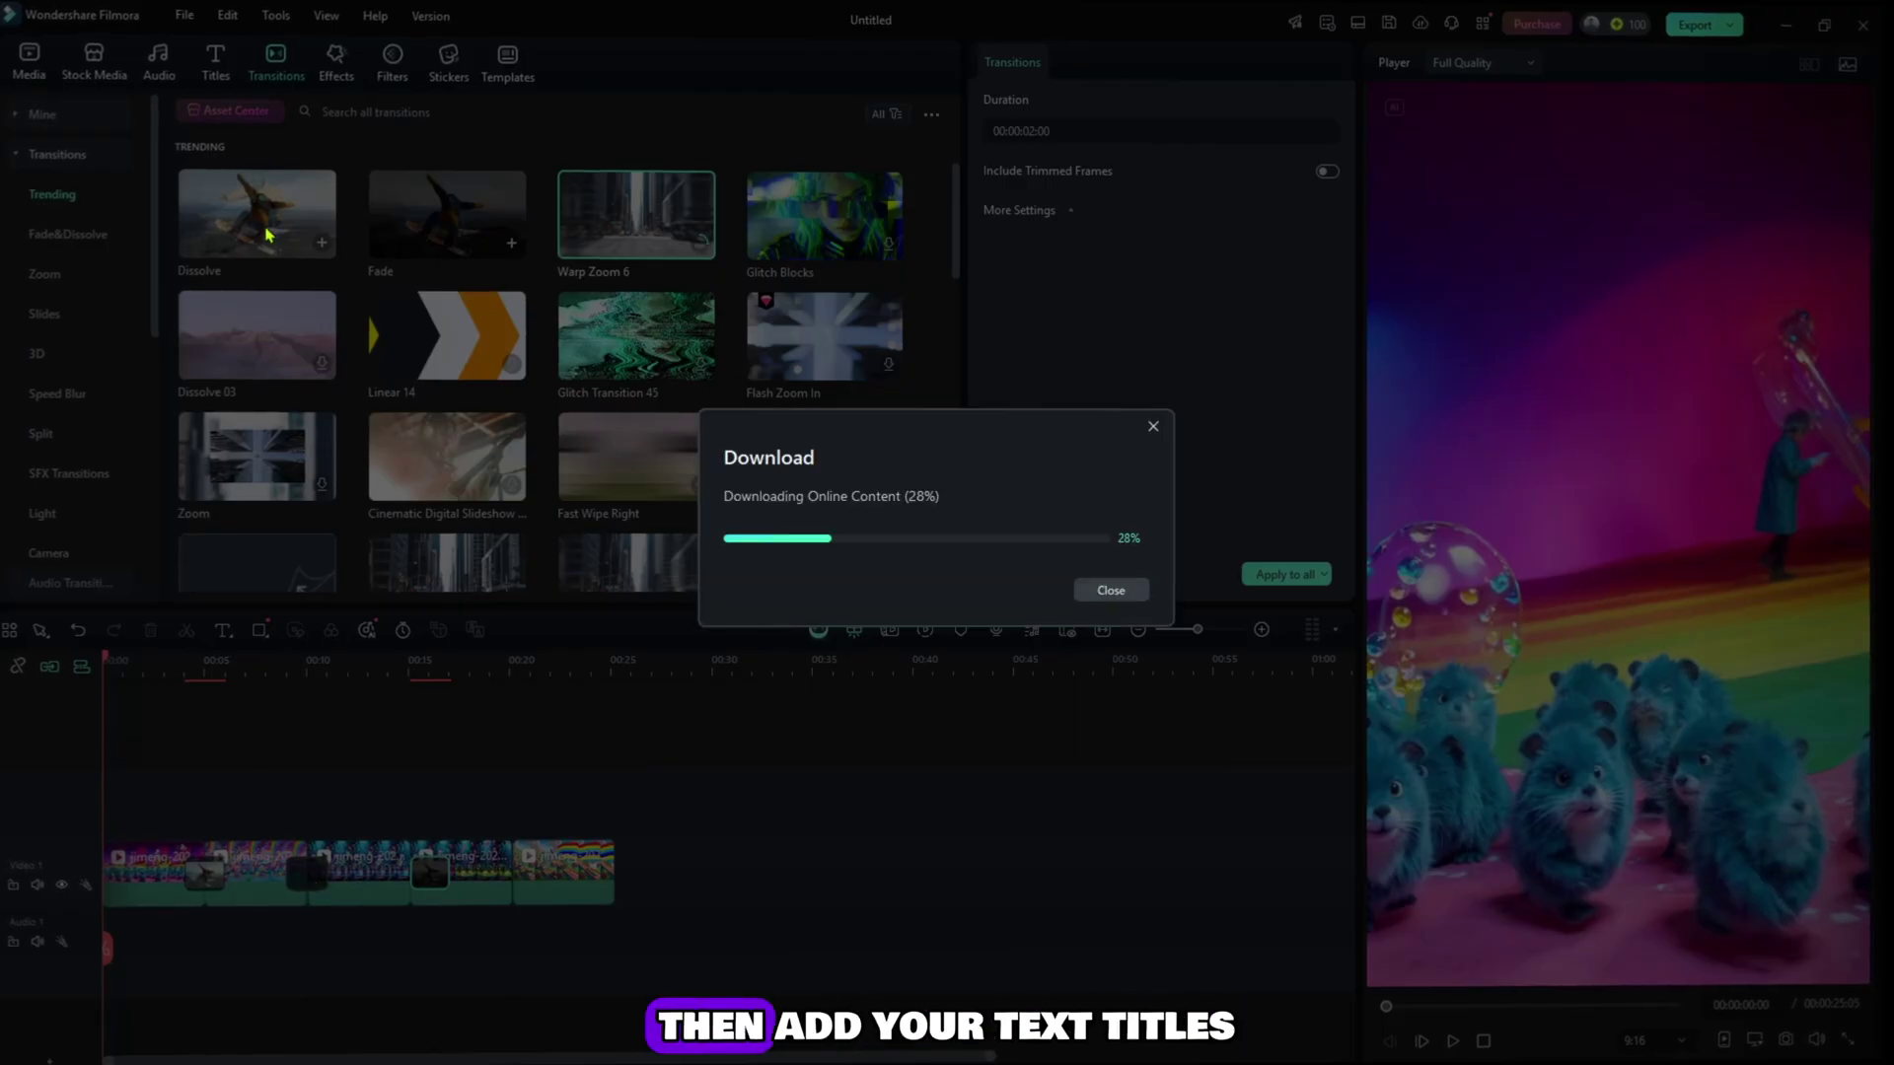
left_click_drag(266, 233, 564, 843)
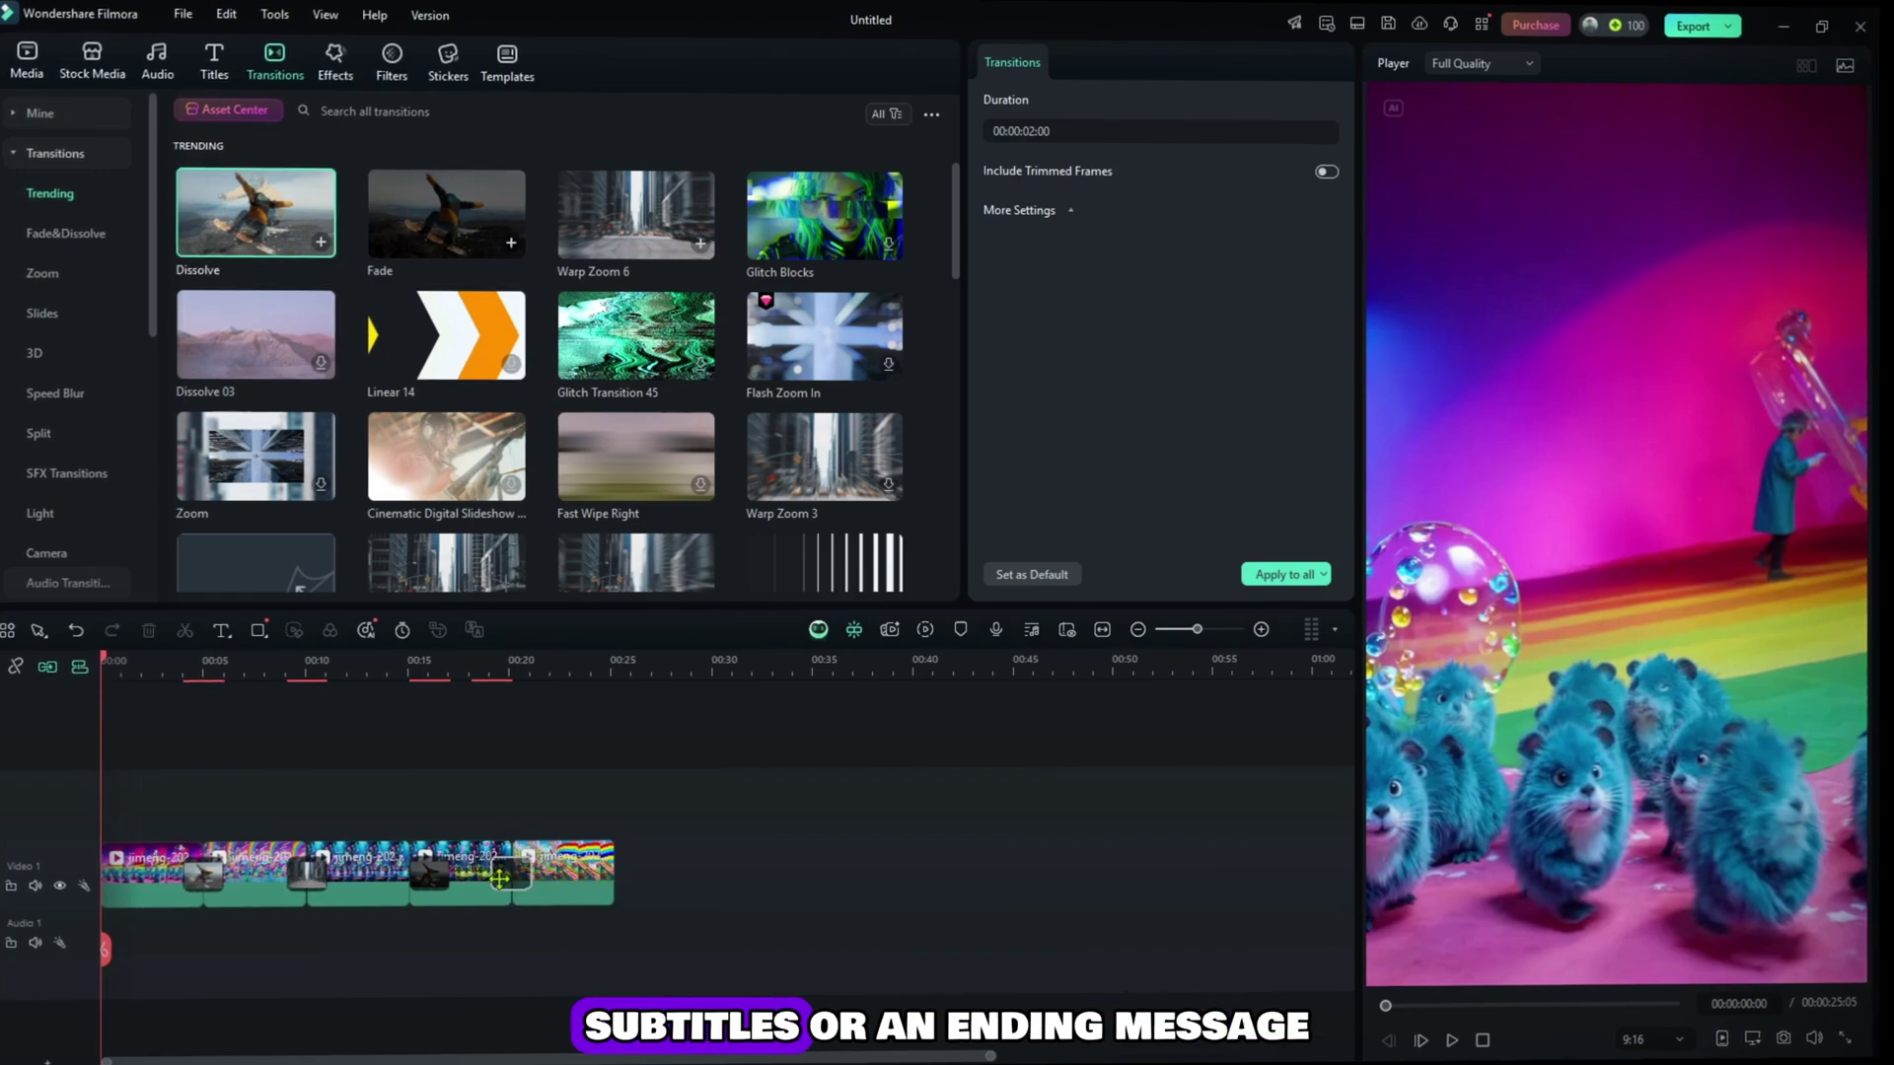
left_click(280, 777)
mouse_move(103, 949)
left_mouse_down()
mouse_move(549, 989)
mouse_move(101, 986)
left_mouse_up()
Step: Browse the video effects grid, then scroll through title templates like Glow Title 4
left_click(334, 61)
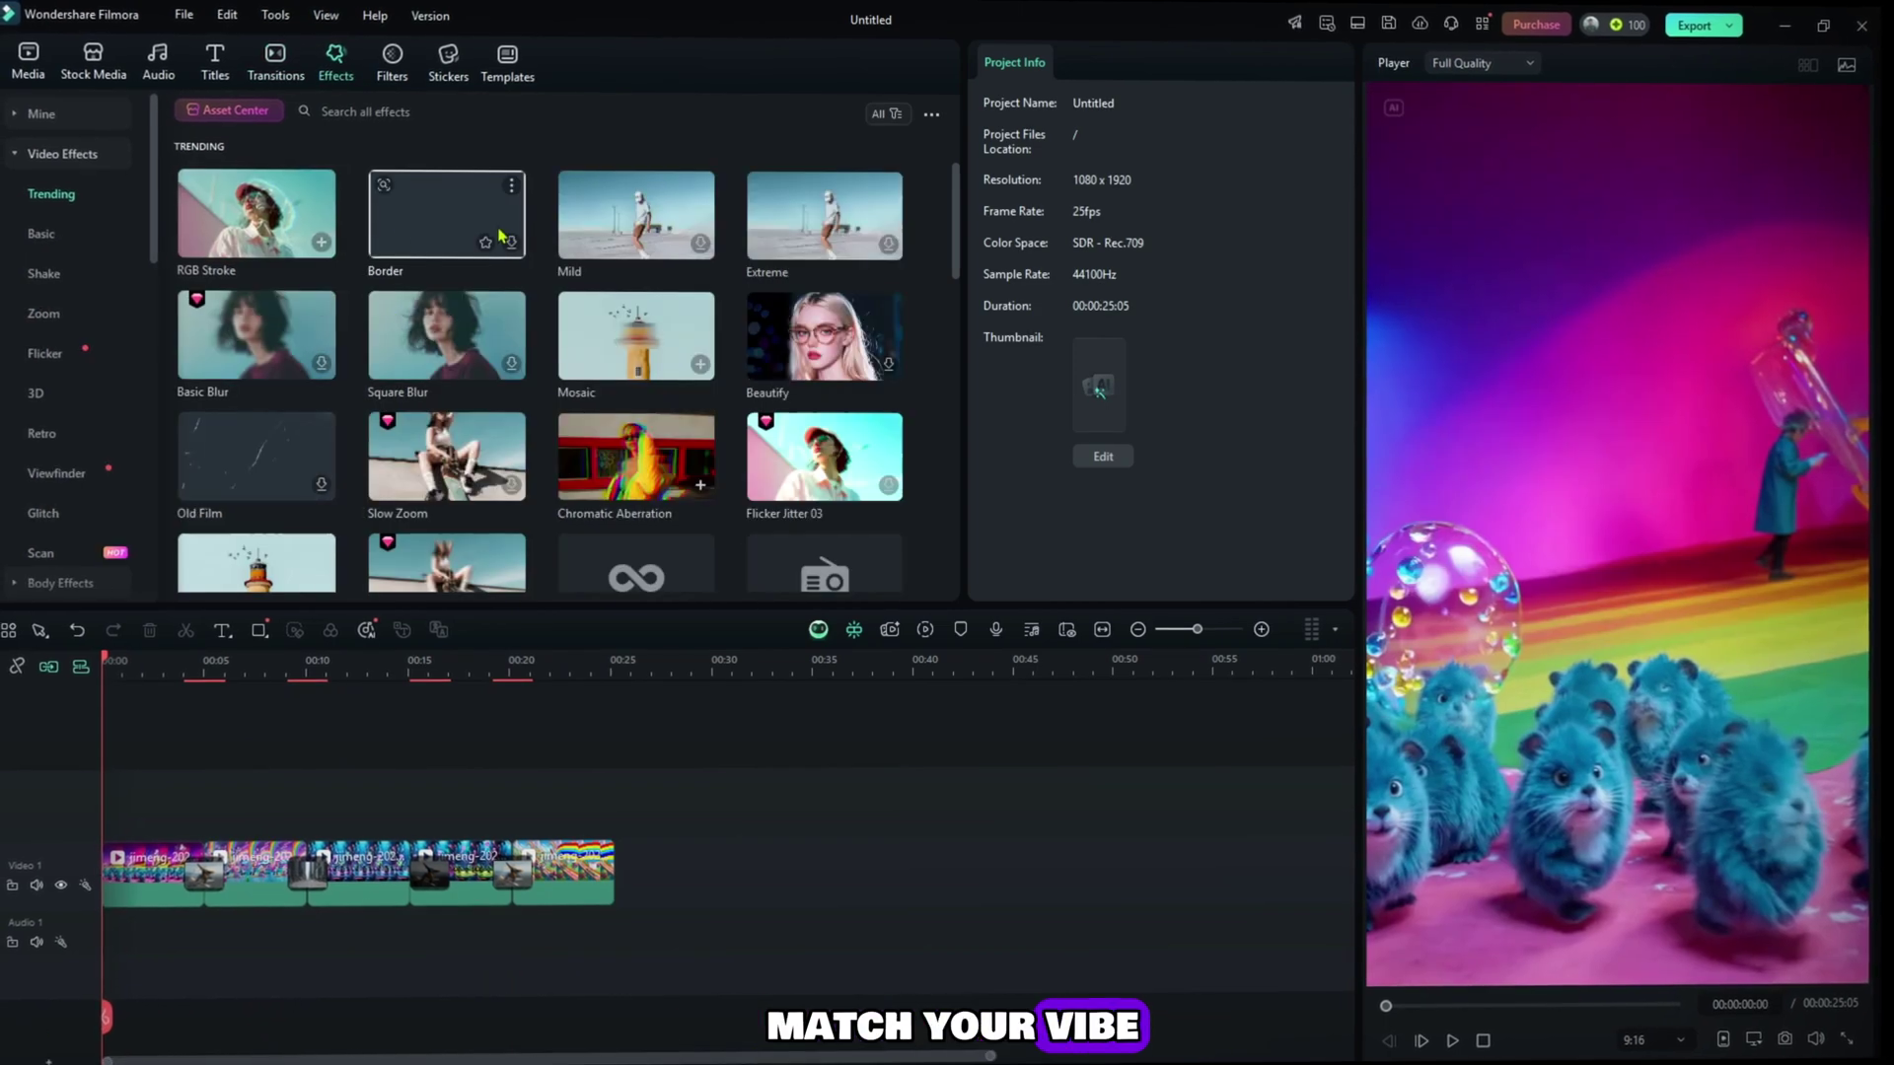
scroll(415, 408, "down", 5)
scroll(434, 408, "up", 5)
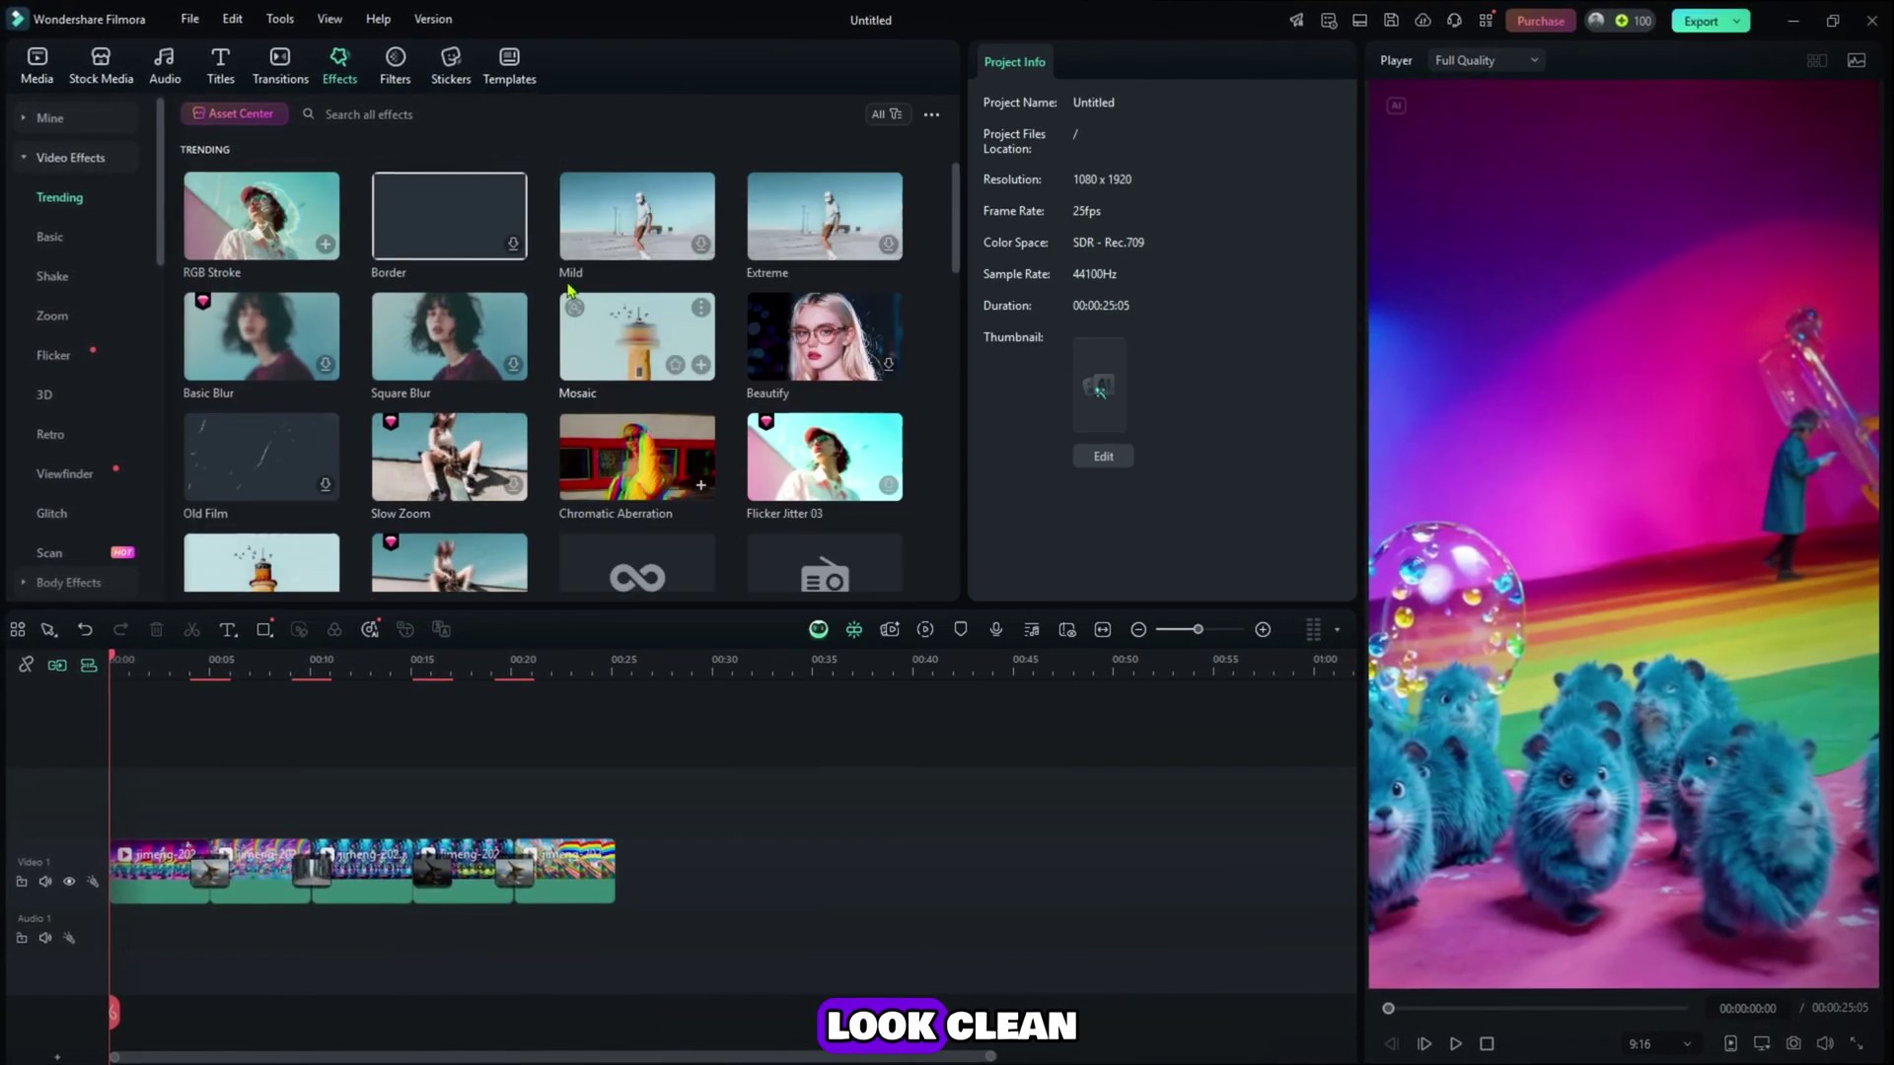
scroll(453, 403, "down", 4)
scroll(466, 399, "down", 3)
left_click(222, 67)
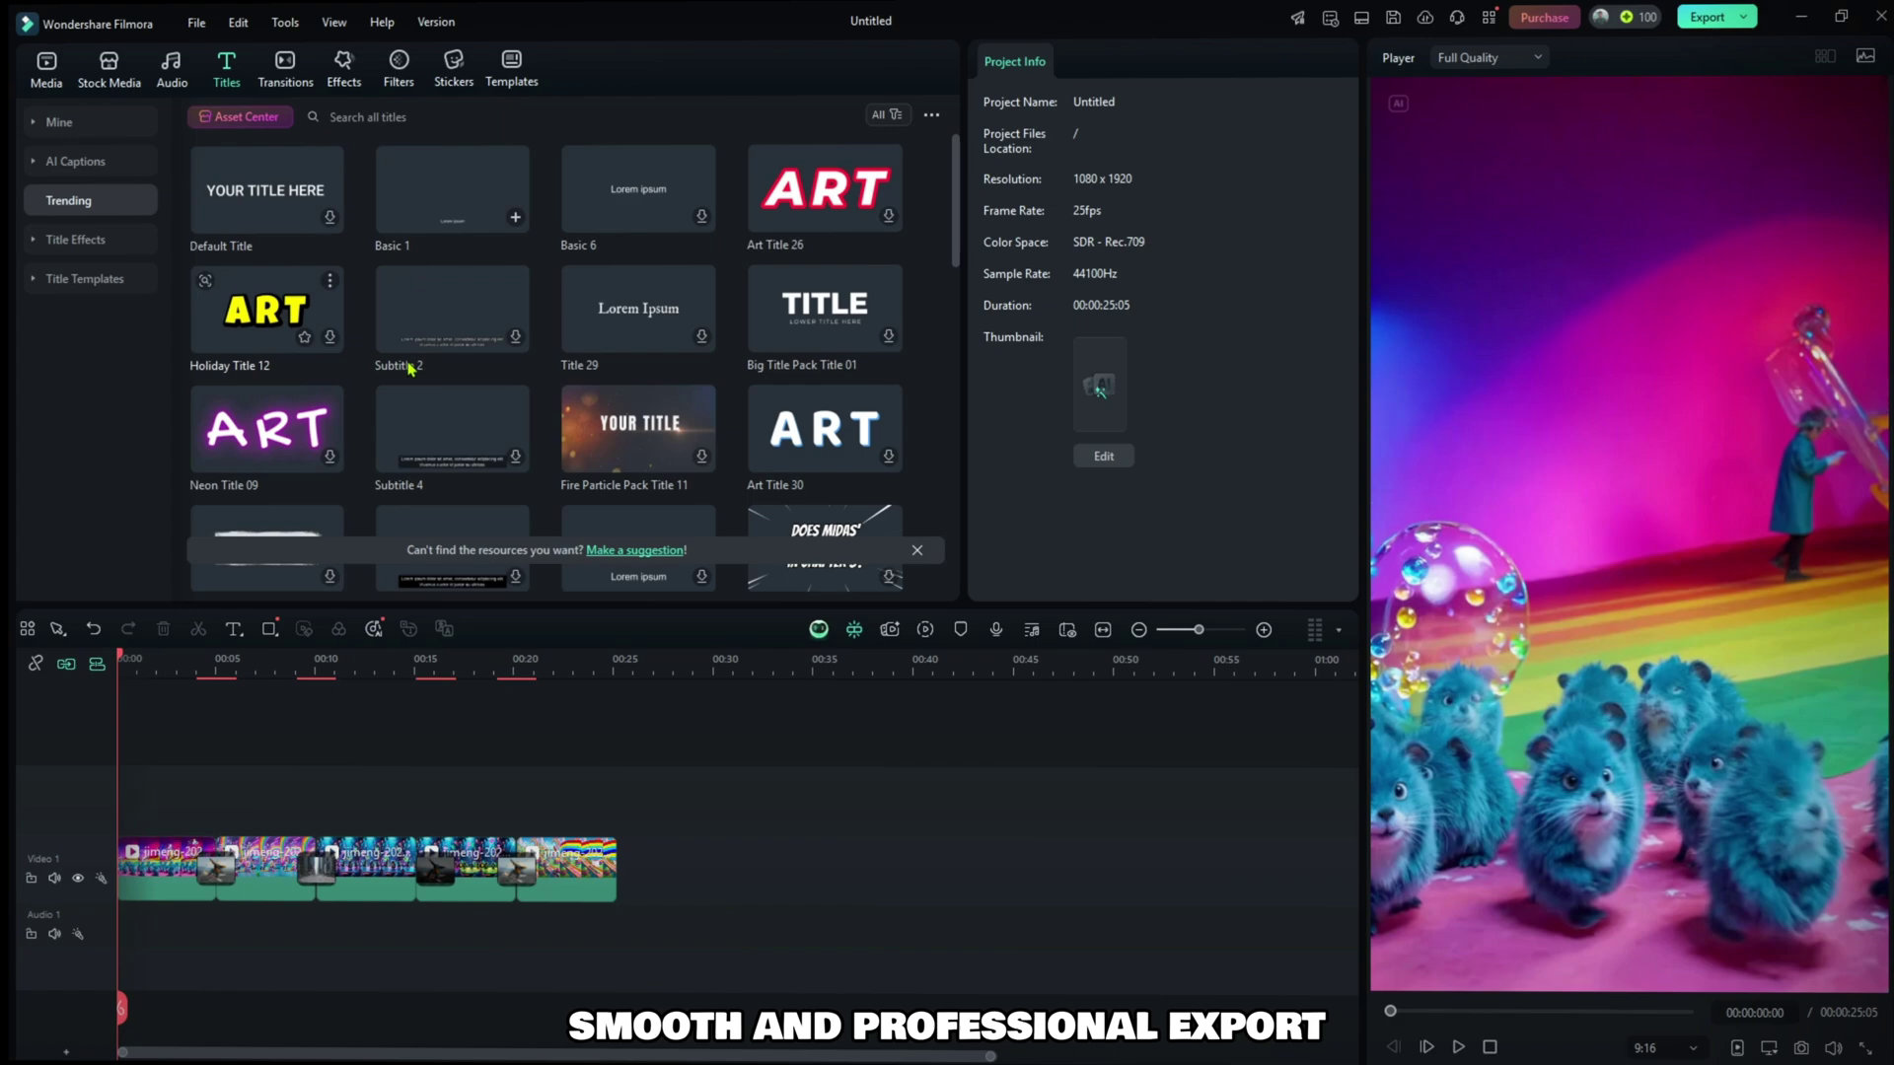
scroll(338, 313, "down", 5)
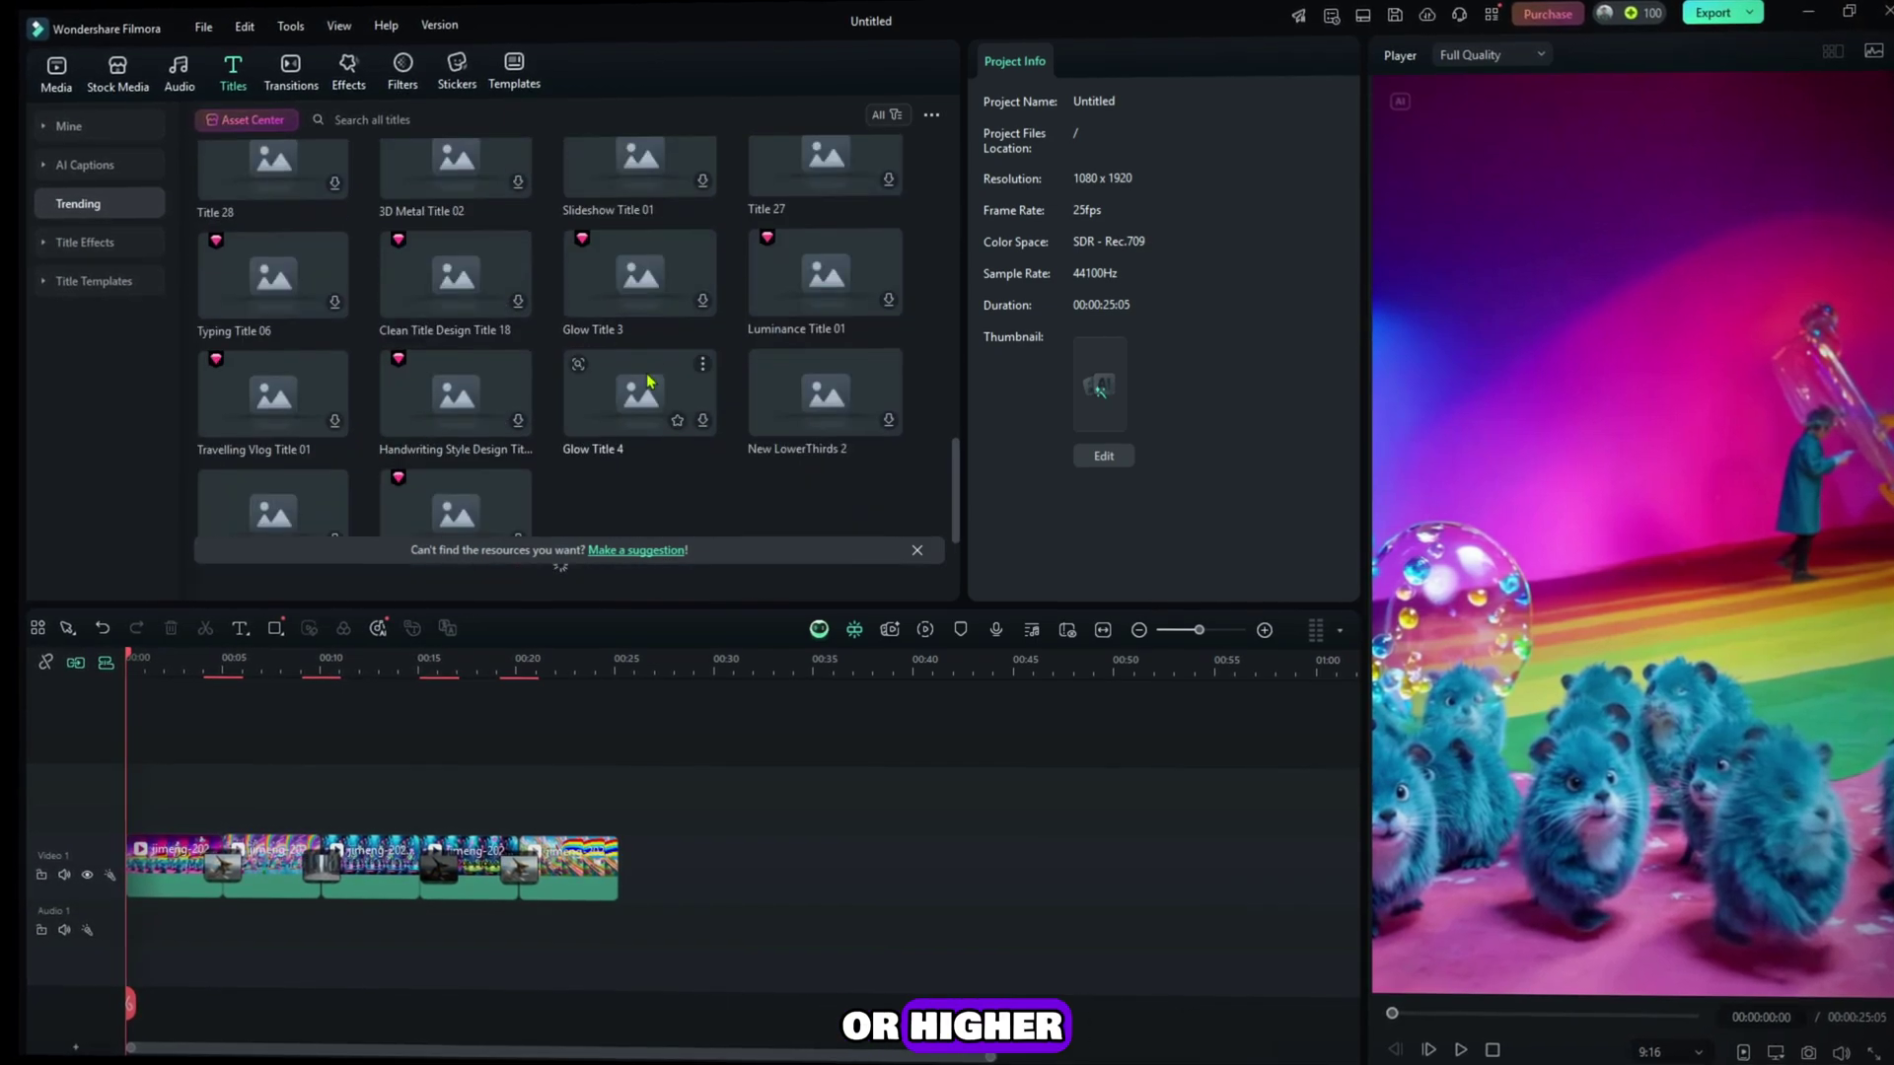